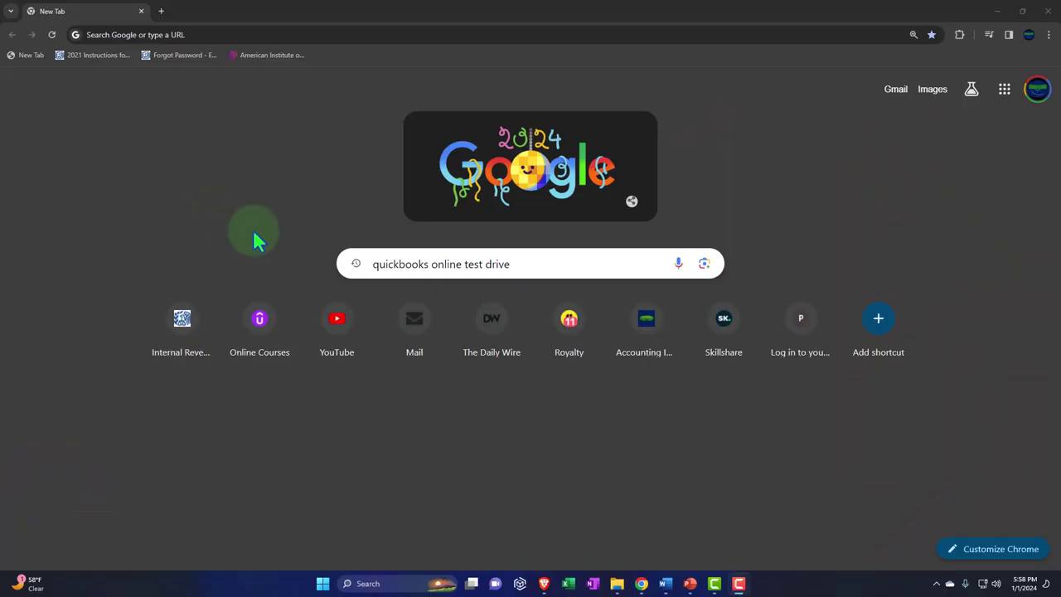
Search Google for "quickbooks online test drive" and open Intuit's Test drive QuickBooks Online help article
key(ctrl+plus)
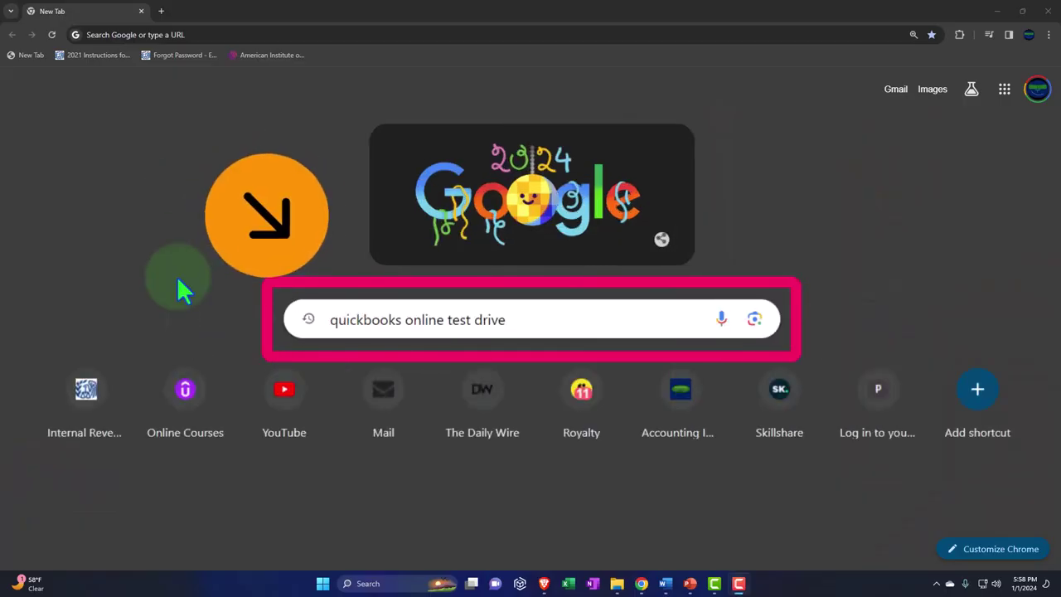
click(538, 320)
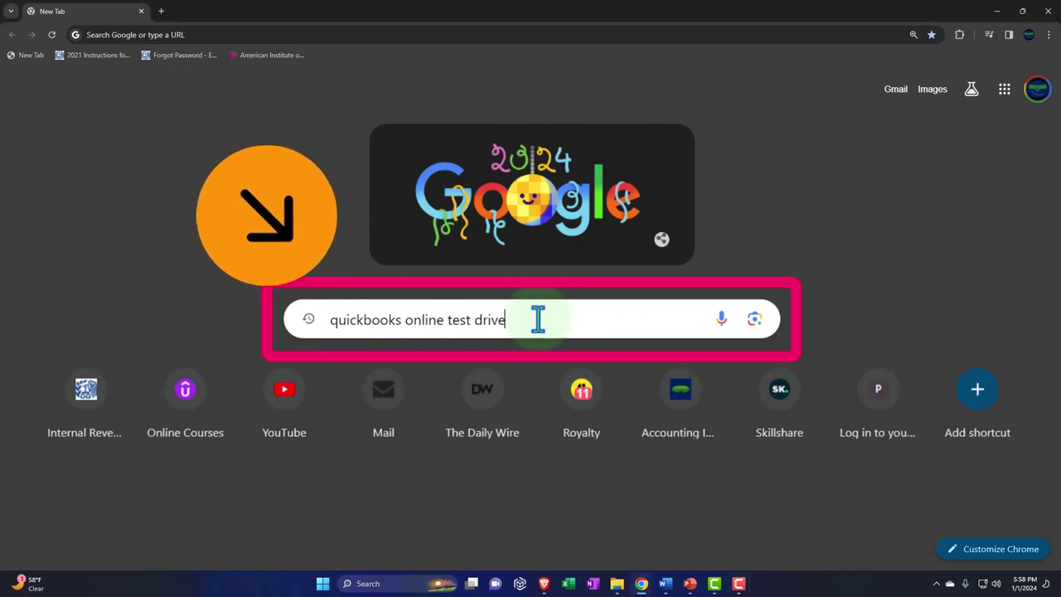
key(Return)
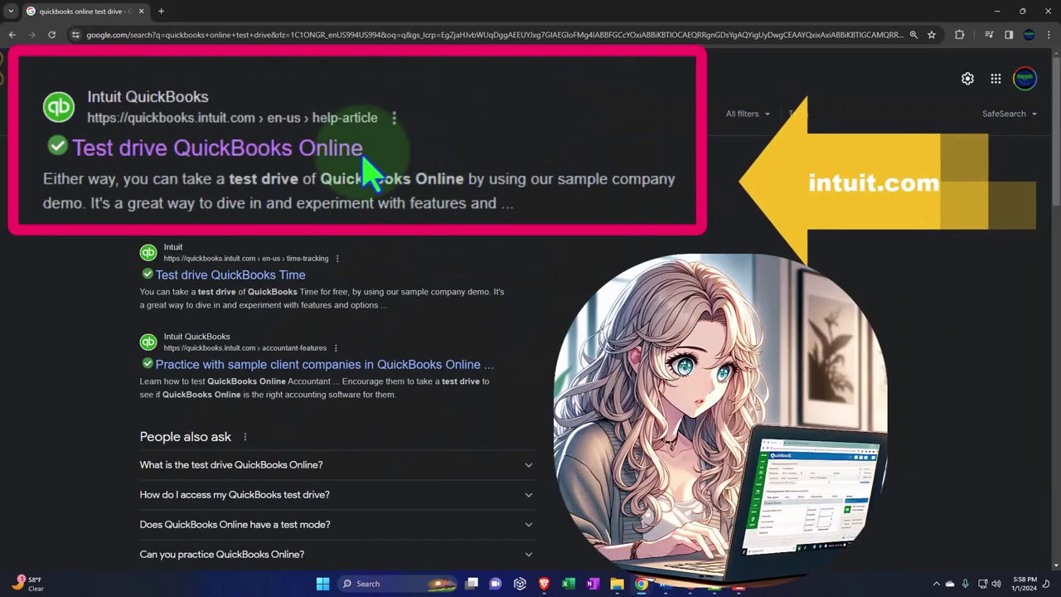
click(297, 182)
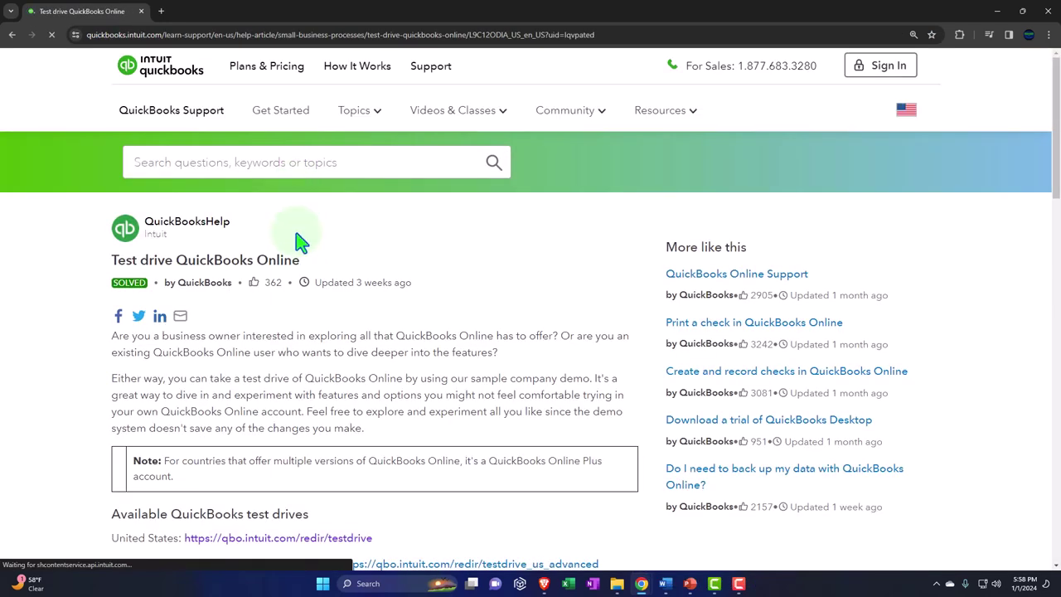
Launch the United States QuickBooks test drive, complete the robot check and dismiss the homepage tour
scroll(53, 351, down, 2)
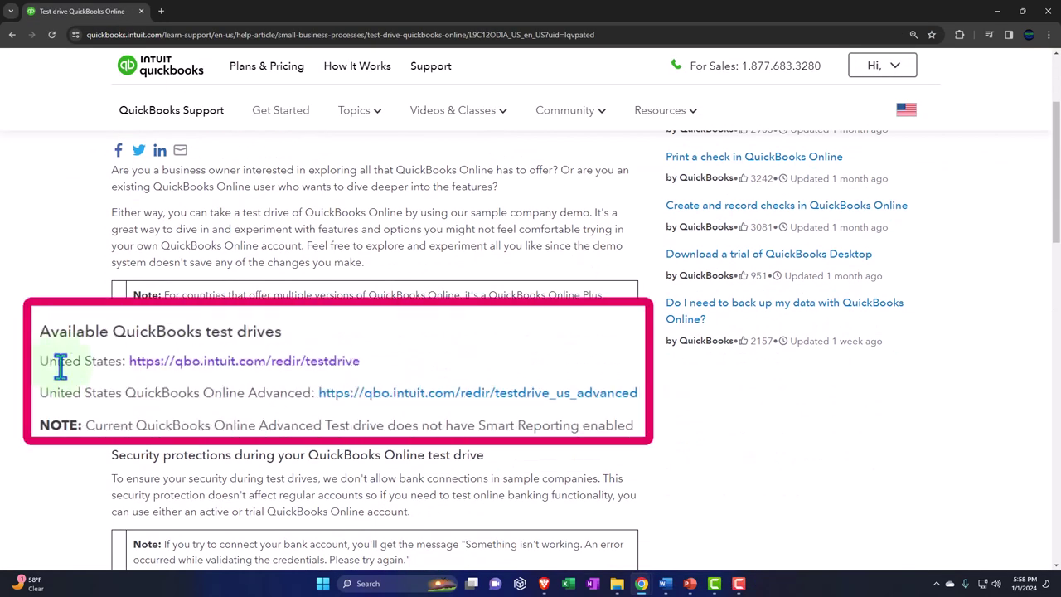
click(264, 375)
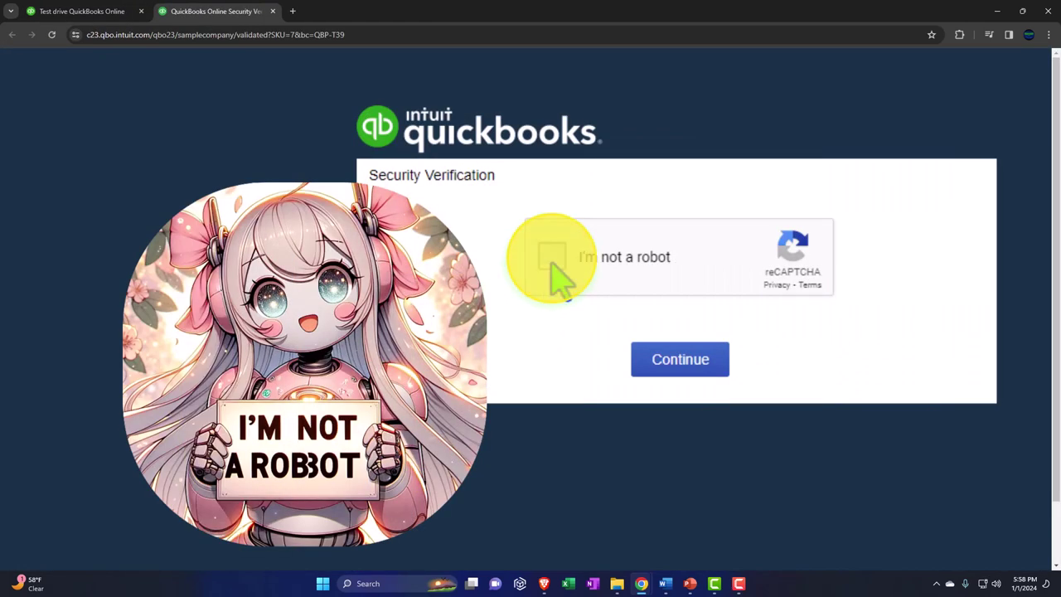
click(553, 259)
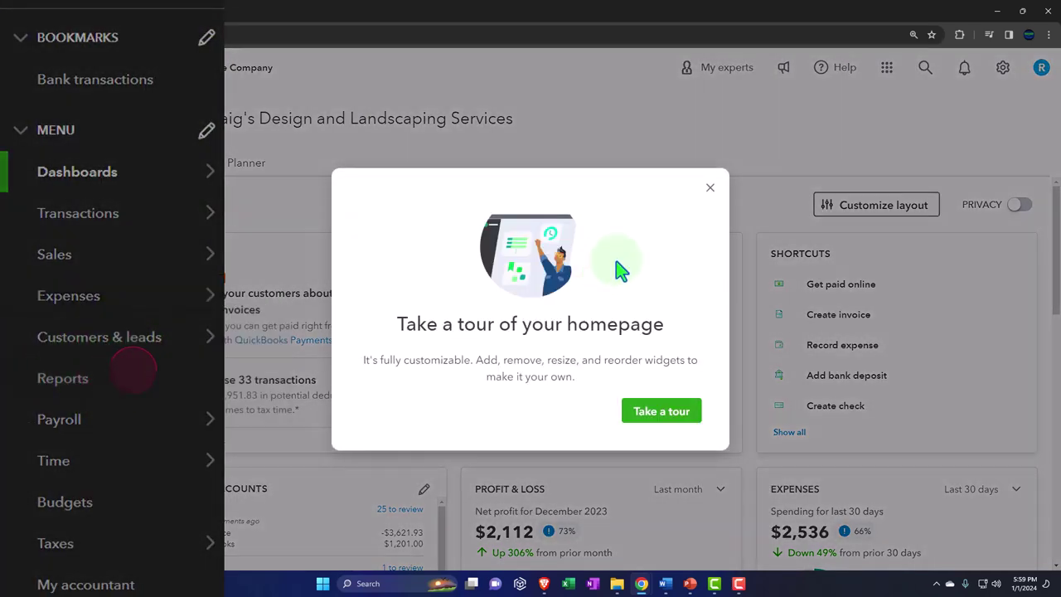
click(709, 188)
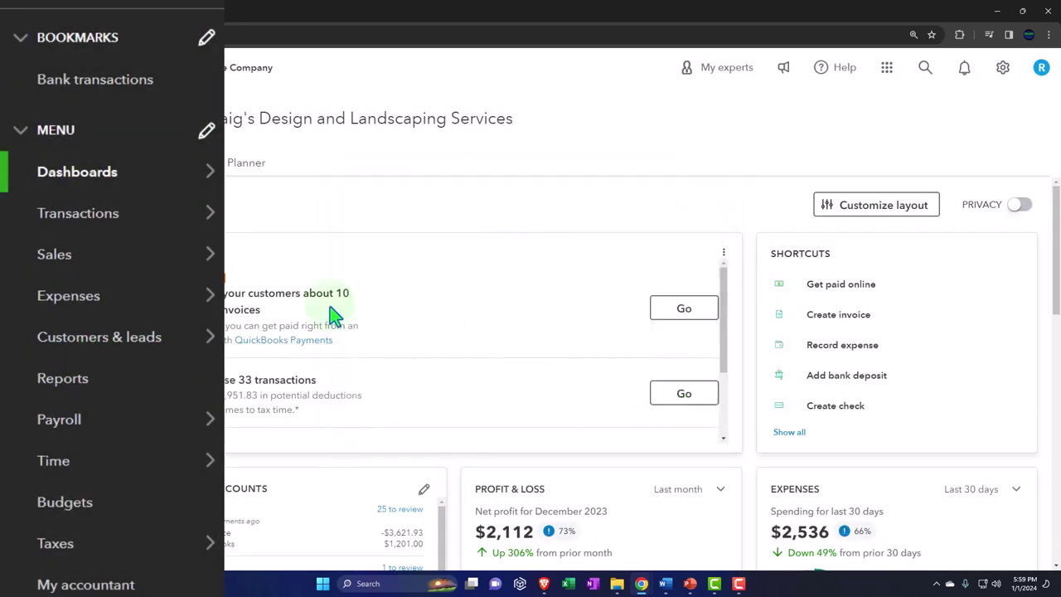
Open the favorite Balance Sheet and Profit and Loss reports in separate browser tabs
click(120, 383)
right_click(277, 266)
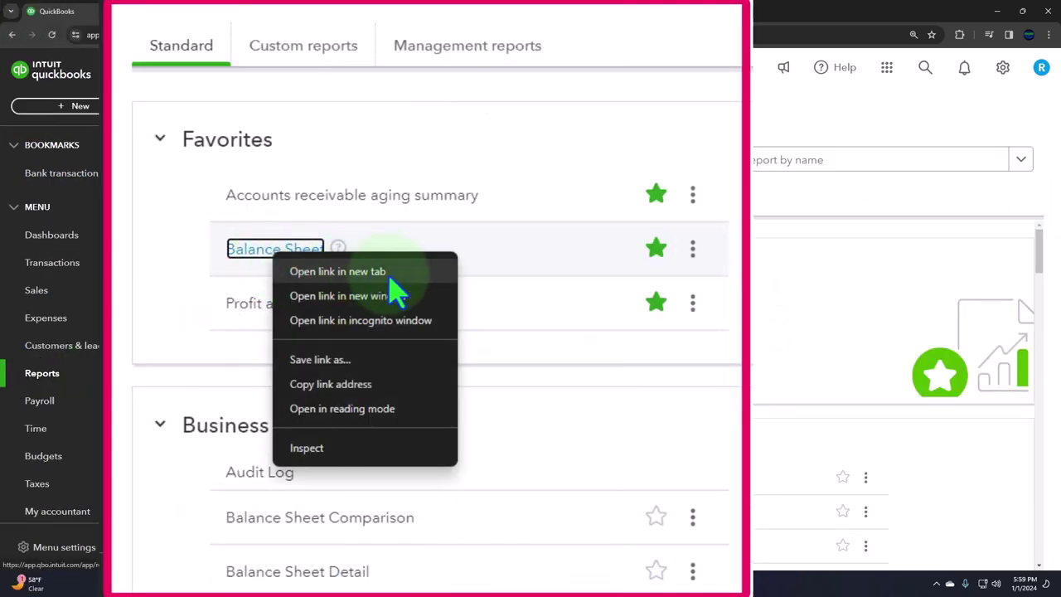
key(Escape)
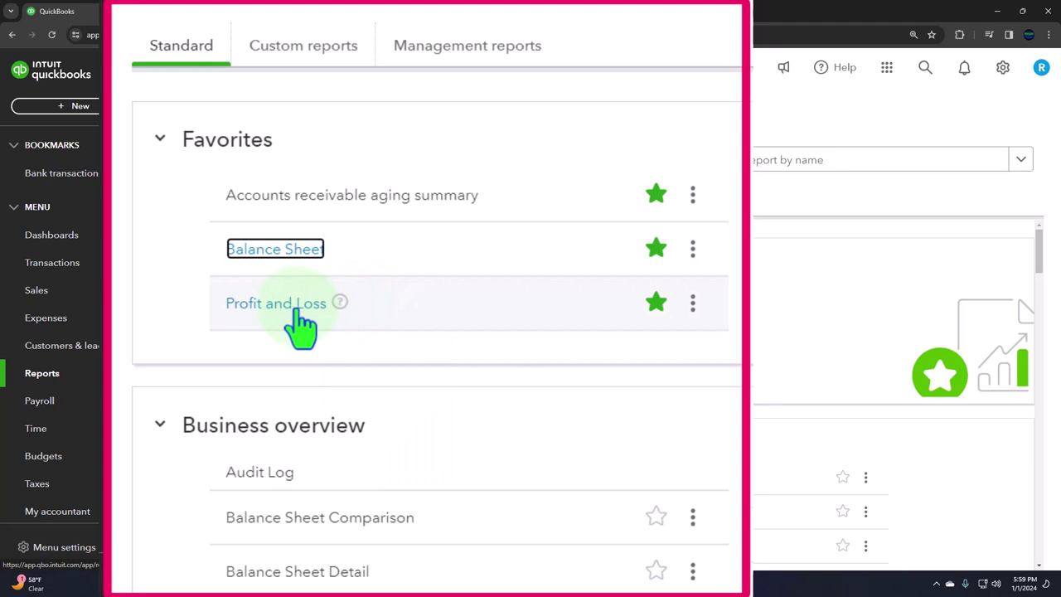
right_click(299, 311)
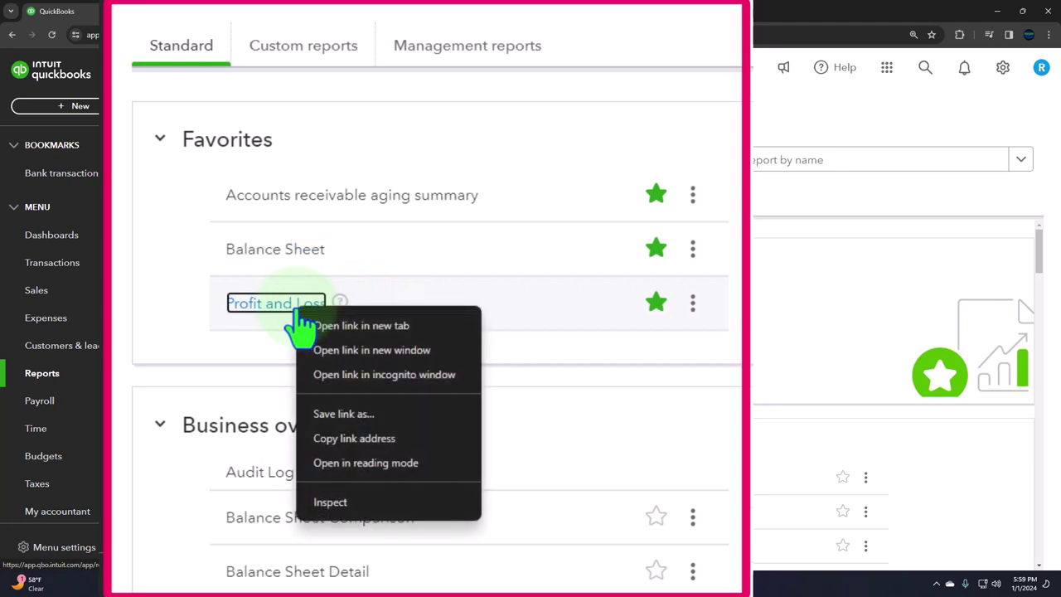
click(420, 327)
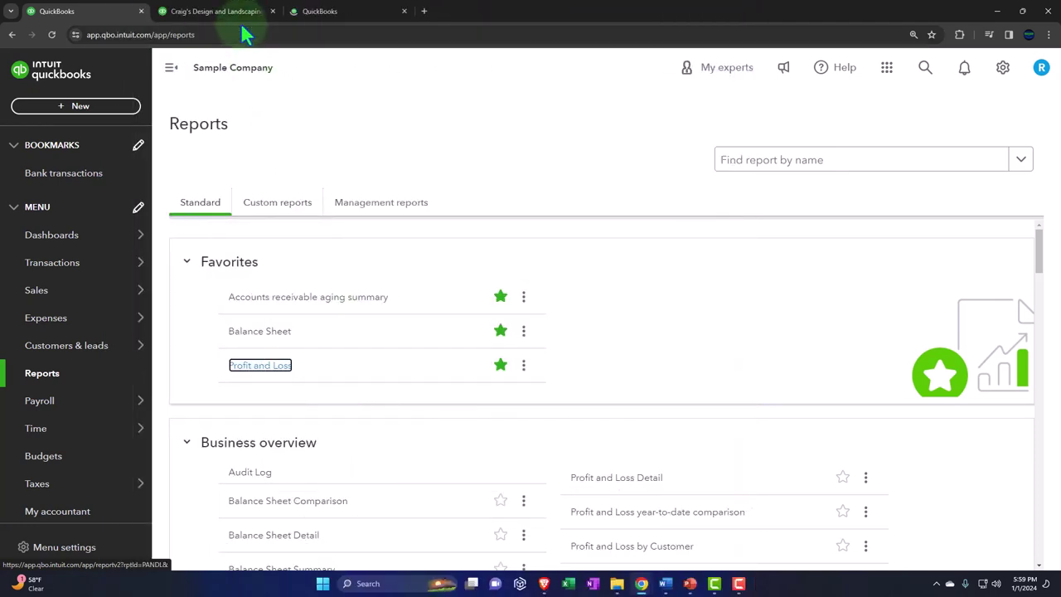
Run the Balance Sheet report for 01/01/2023 to 12/31/2023 with the navigation menu collapsed
click(239, 12)
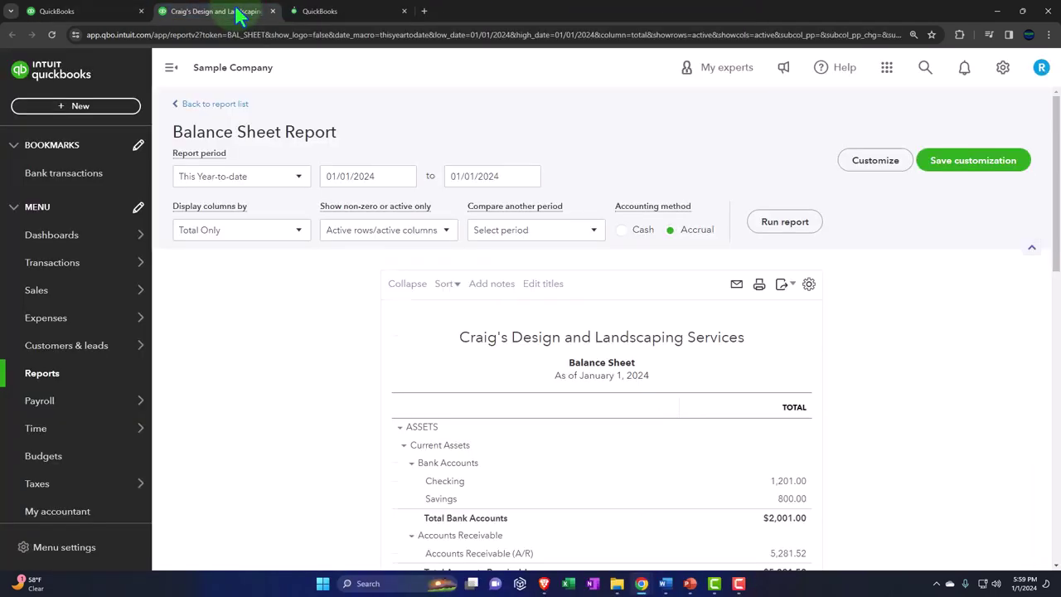
click(171, 68)
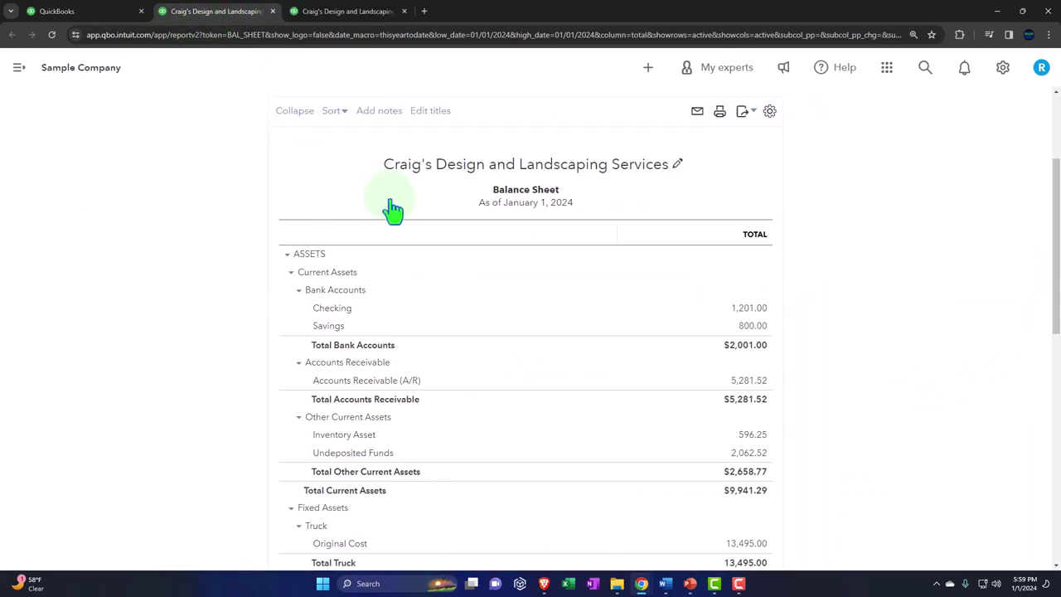
scroll(393, 211, up, 2)
drag(243, 101, 191, 102)
drag(261, 170, 199, 171)
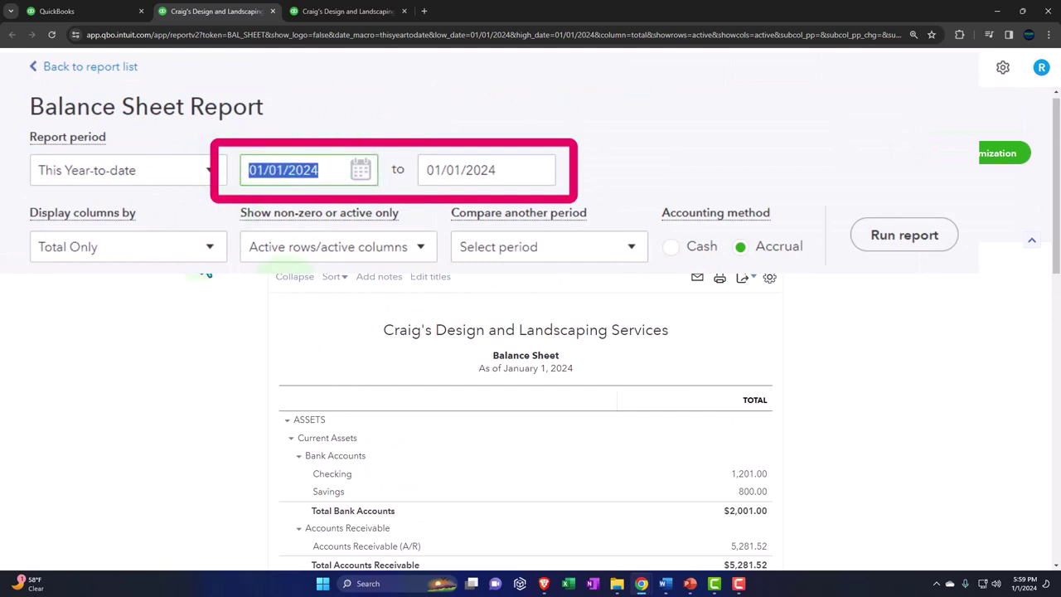
text(01/01/2023)
key(Tab)
text(12/31/2023)
key(Tab)
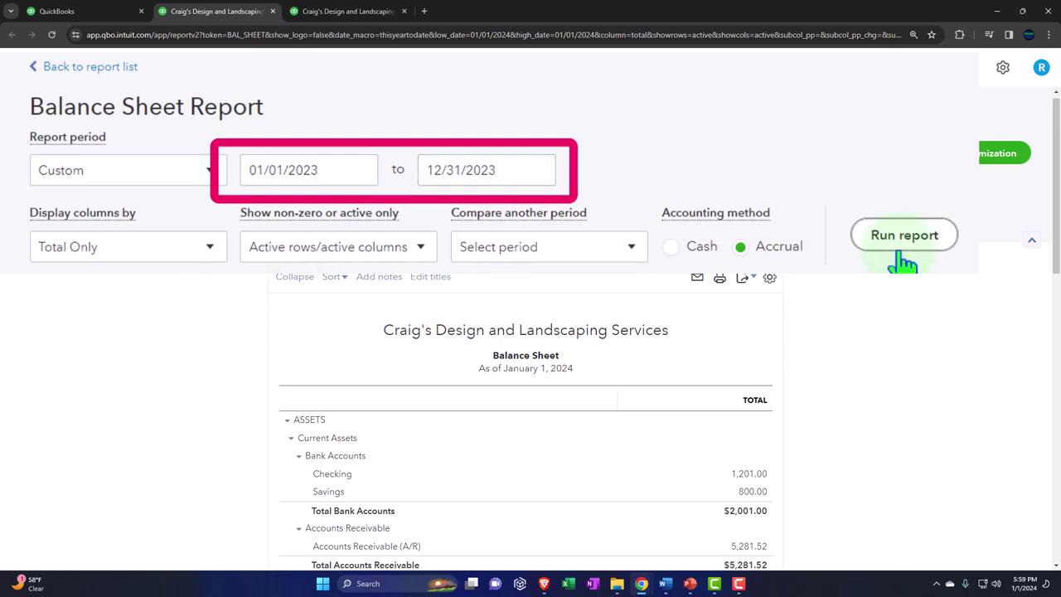
click(903, 247)
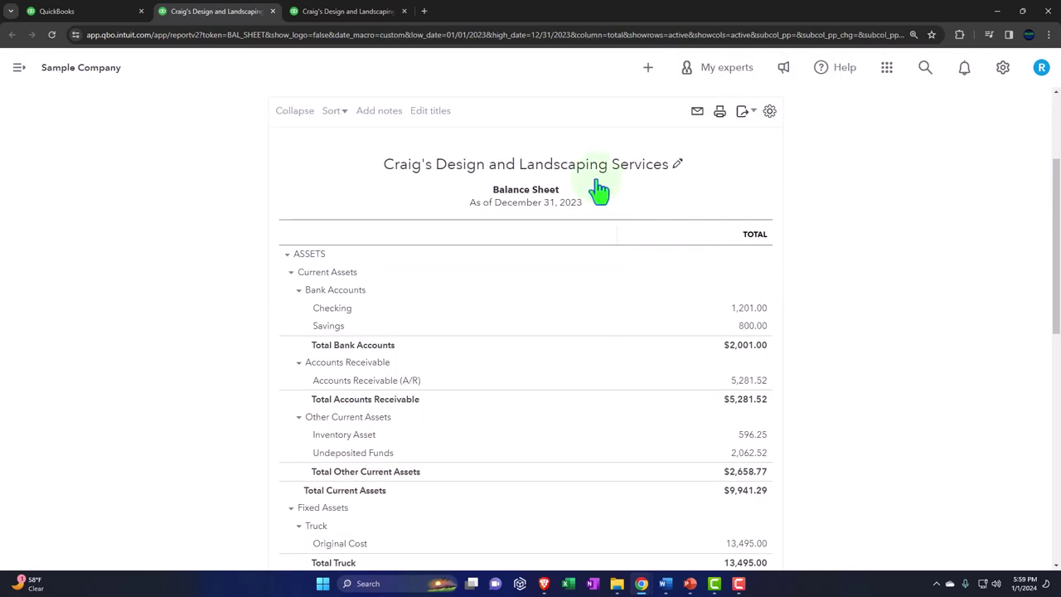
Run the Profit and Loss report for 01/01/2023 to 12/31/2023 with the navigation menu collapsed
click(360, 18)
click(170, 67)
click(232, 174)
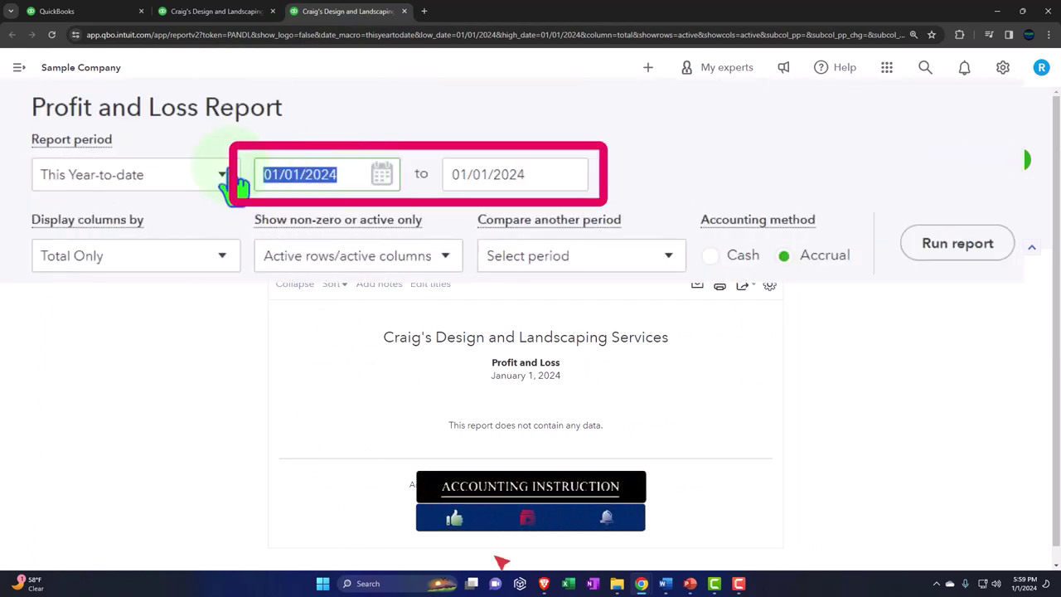
text(01/01/2023)
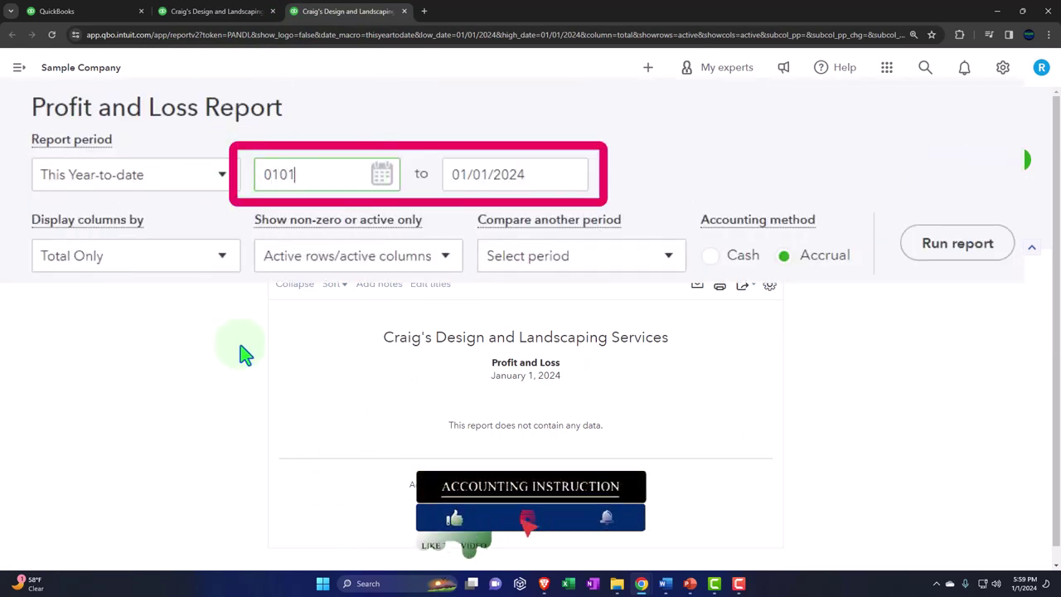
key(Tab)
text(12/31/2023)
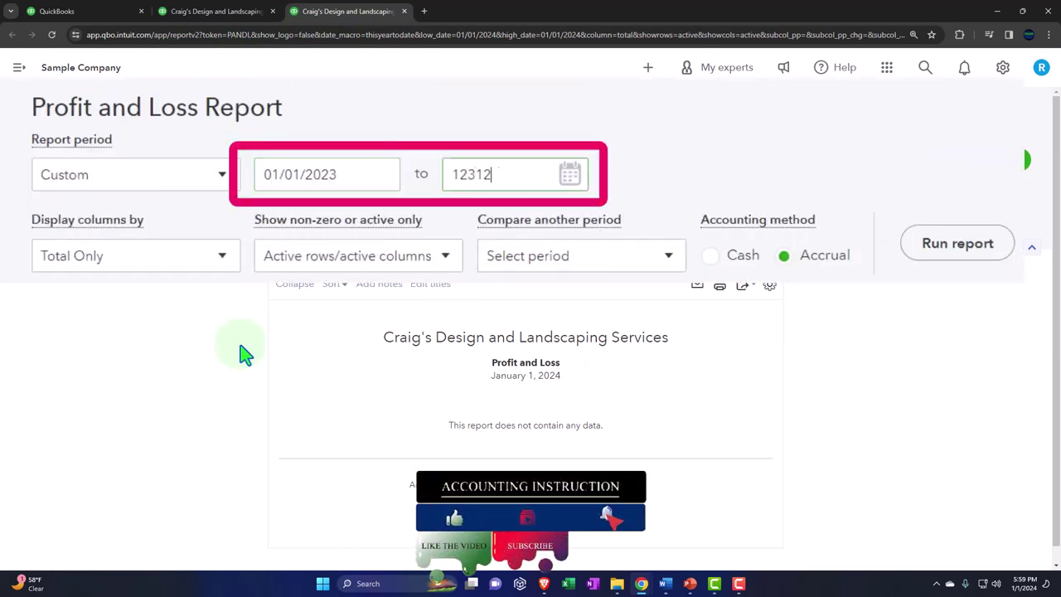
click(642, 232)
scroll(645, 244, down, 2)
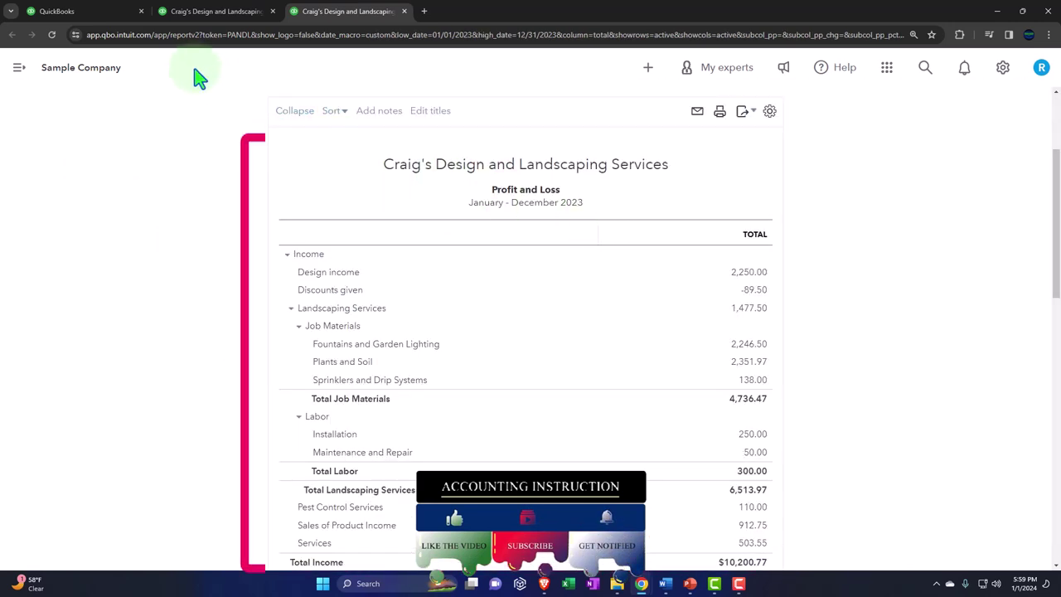
Return to the Reports page and review the new-transaction forms for customers, vendors, employees and other, then dismiss them
click(97, 17)
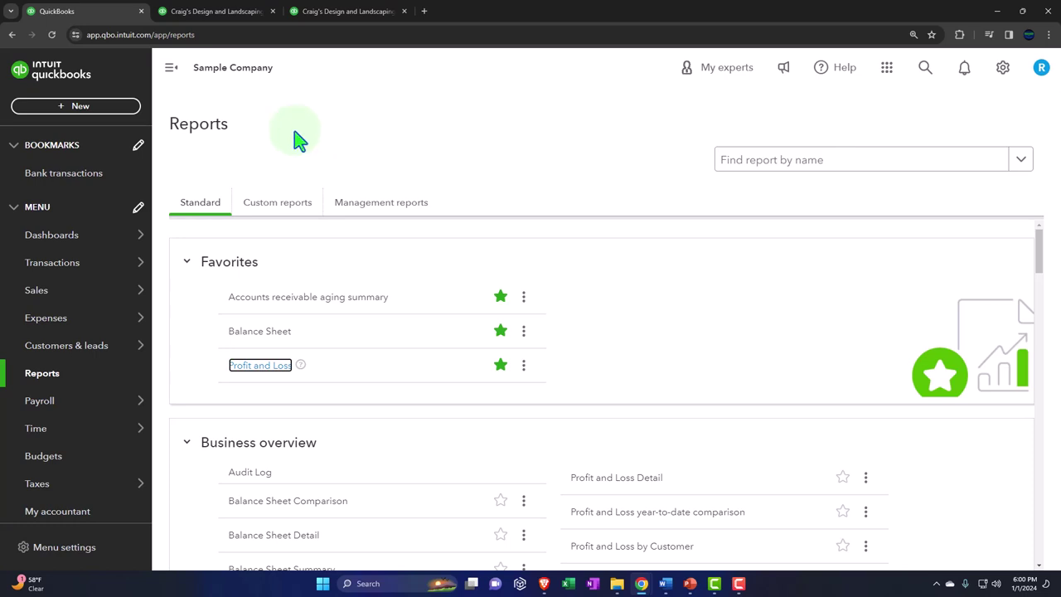
click(140, 116)
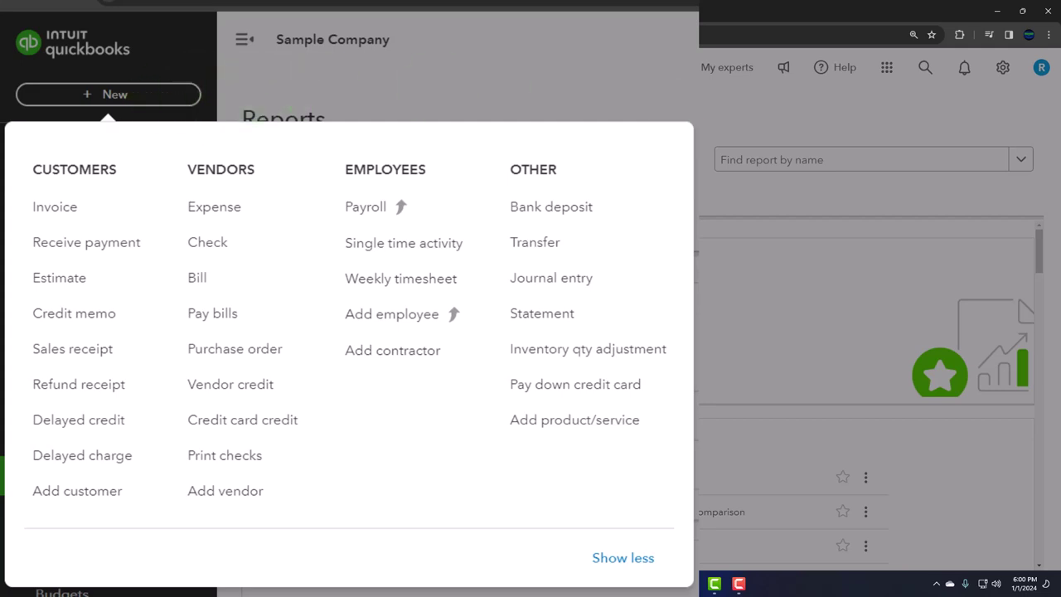
click(569, 119)
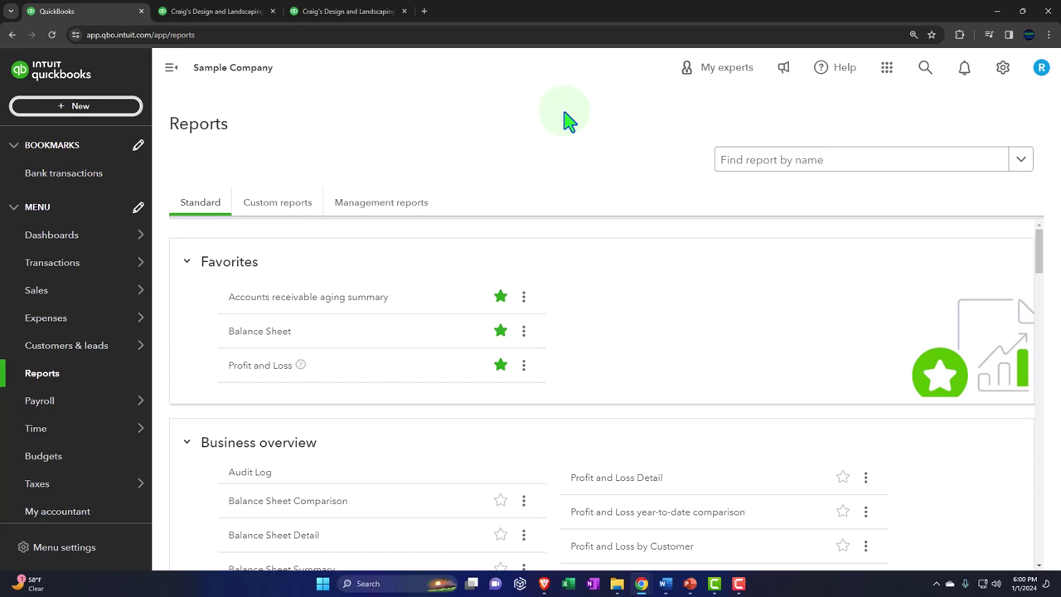
Open the page of all company lists and review the lists available
click(1002, 69)
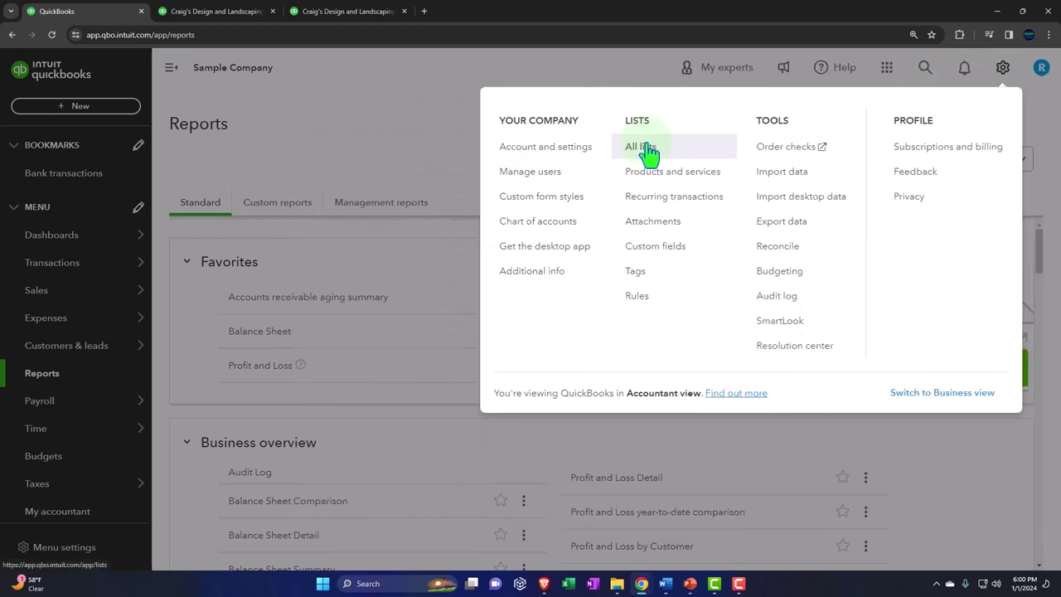
click(643, 150)
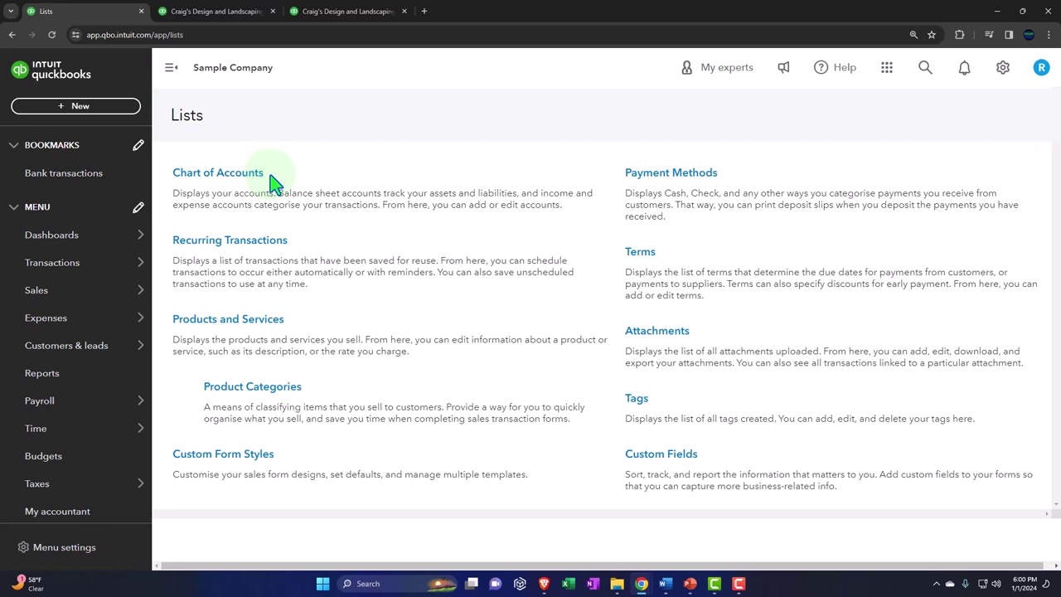
click(75, 290)
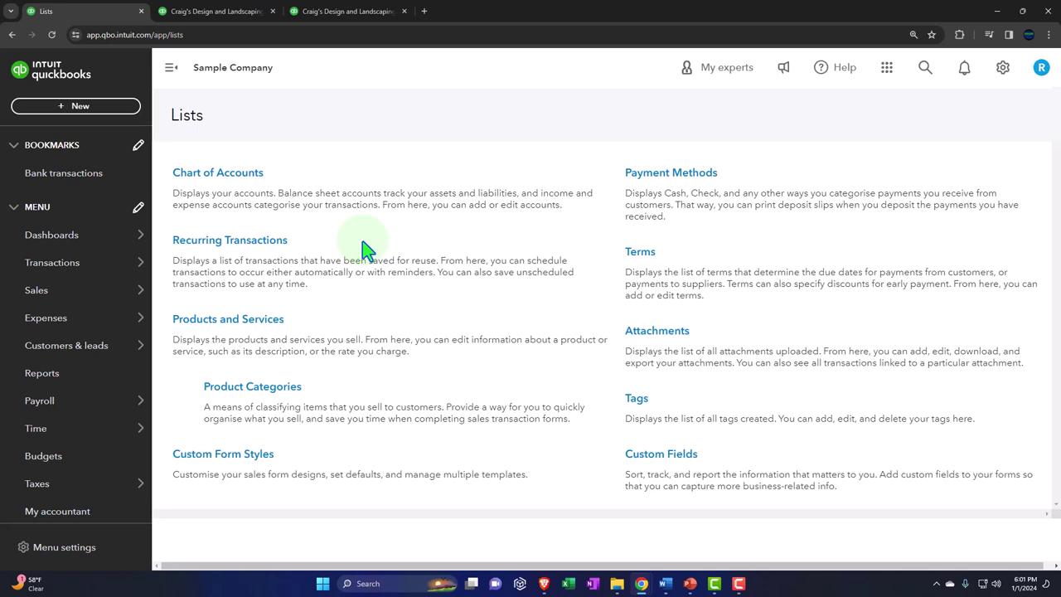
Open the Chart of accounts under Transactions, dismissing the bank connection message, and collapse the navigation menu
mouse_move(87, 262)
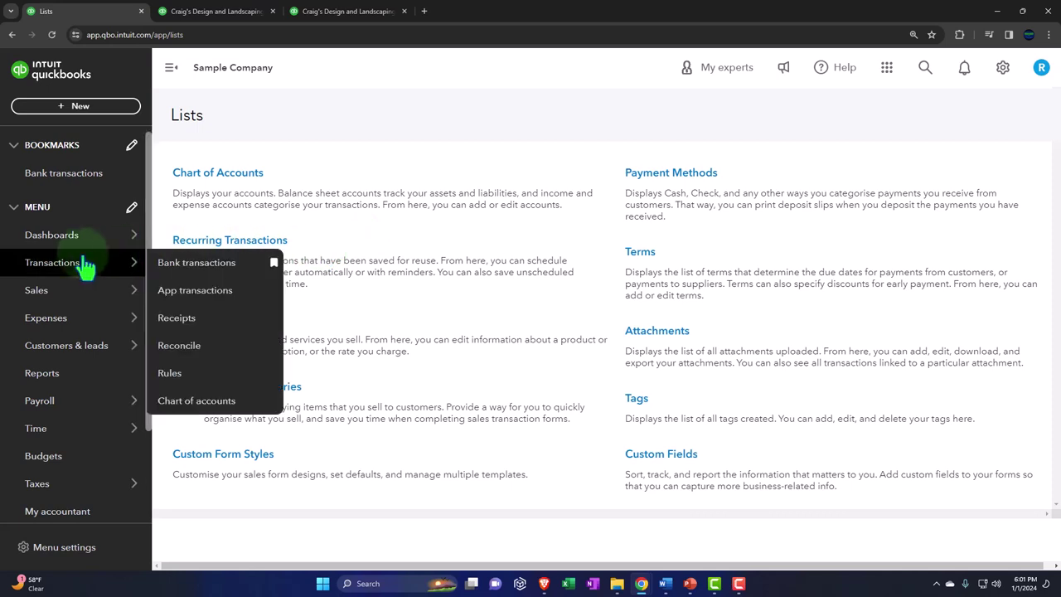
click(65, 275)
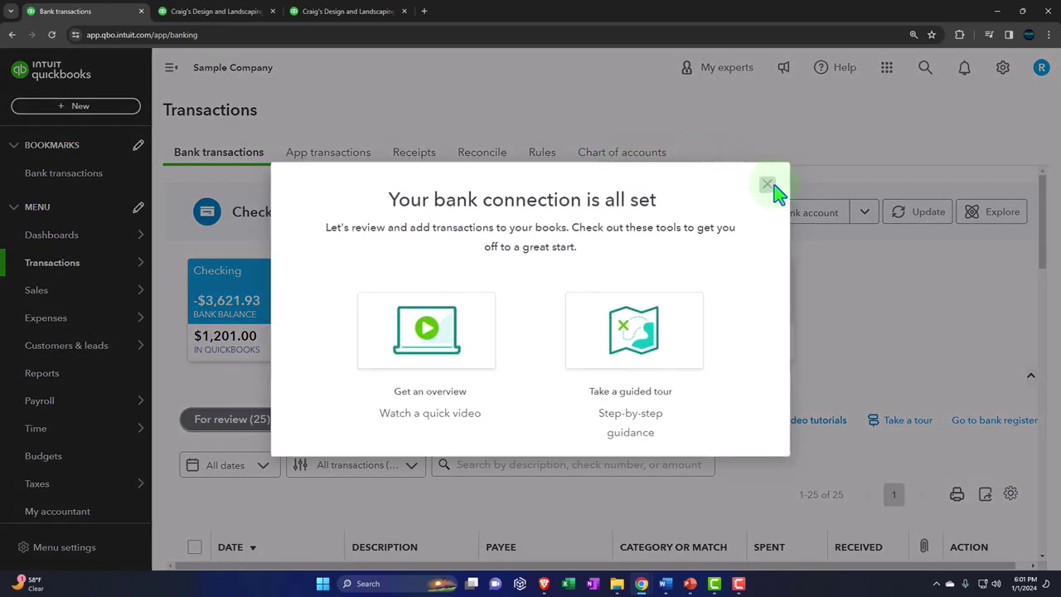
click(767, 184)
click(640, 165)
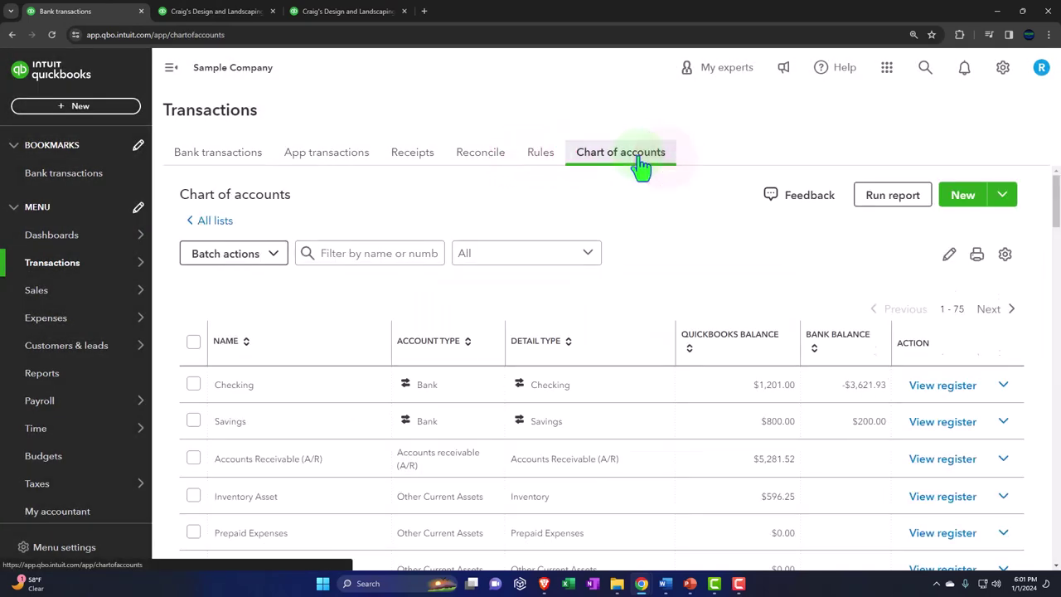
click(171, 67)
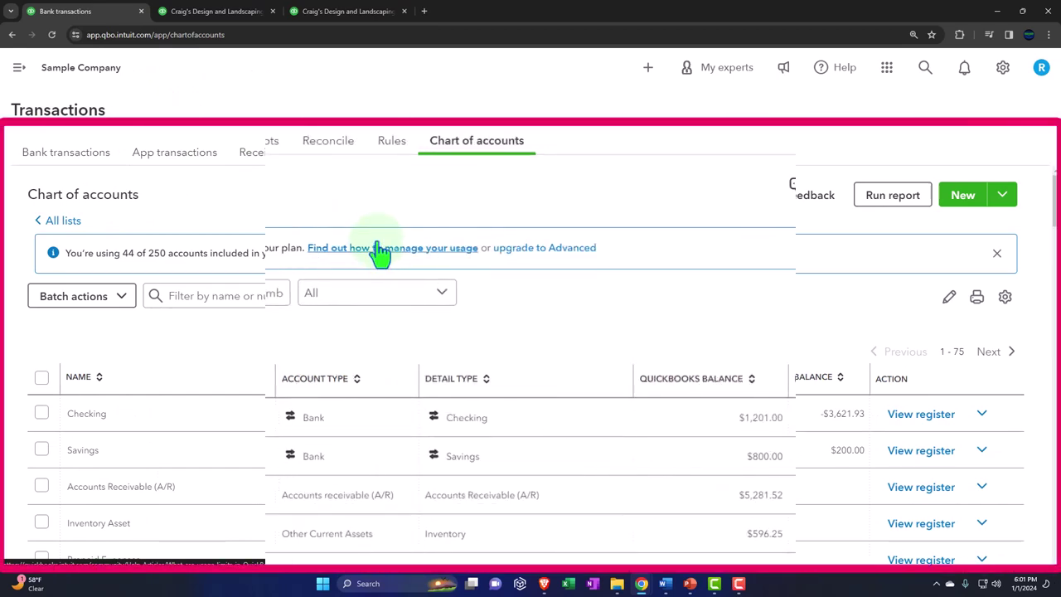
scroll(373, 266, down, 2)
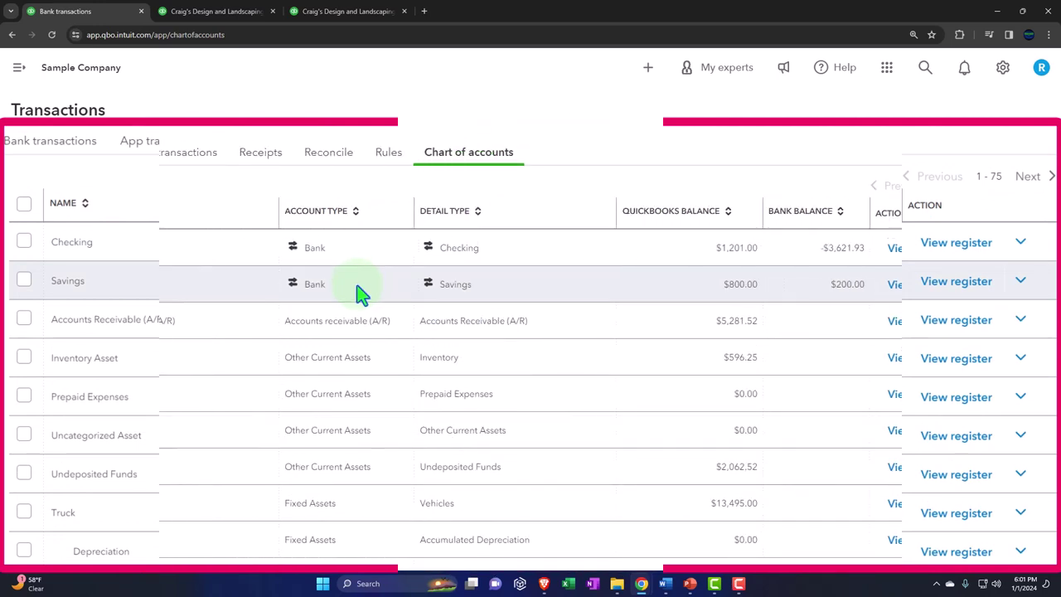
Review the new-transaction forms against the chart of accounts, examining the accounts and their types down through the credit cards
click(648, 70)
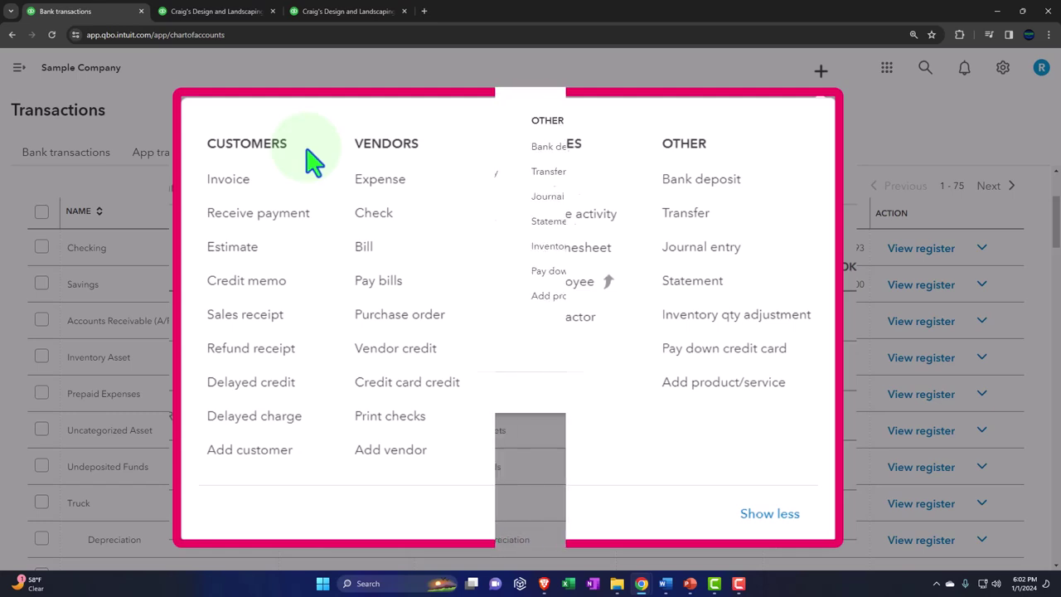
click(723, 135)
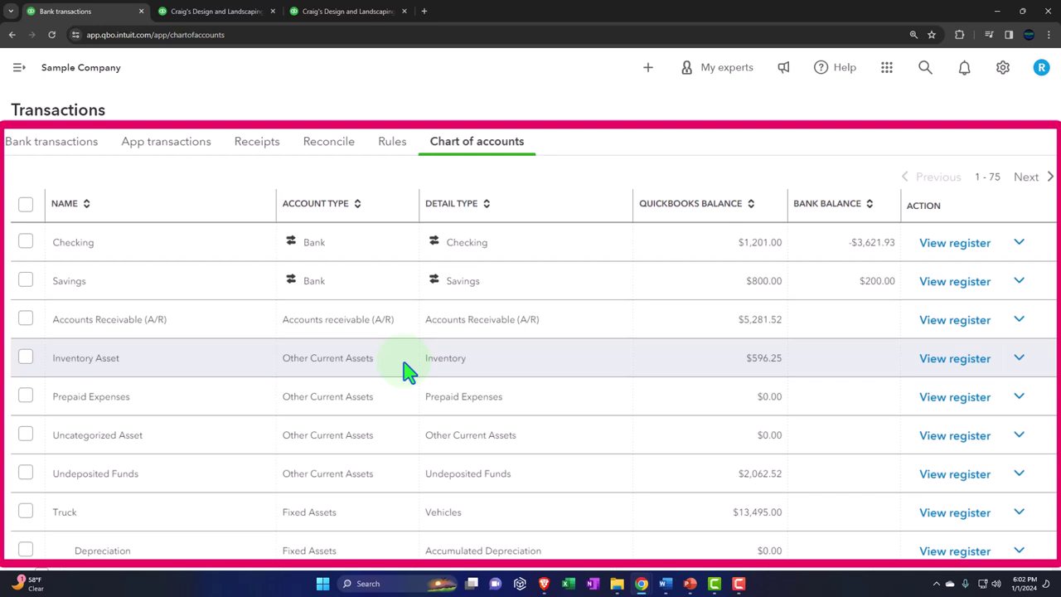
scroll(408, 371, down, 5)
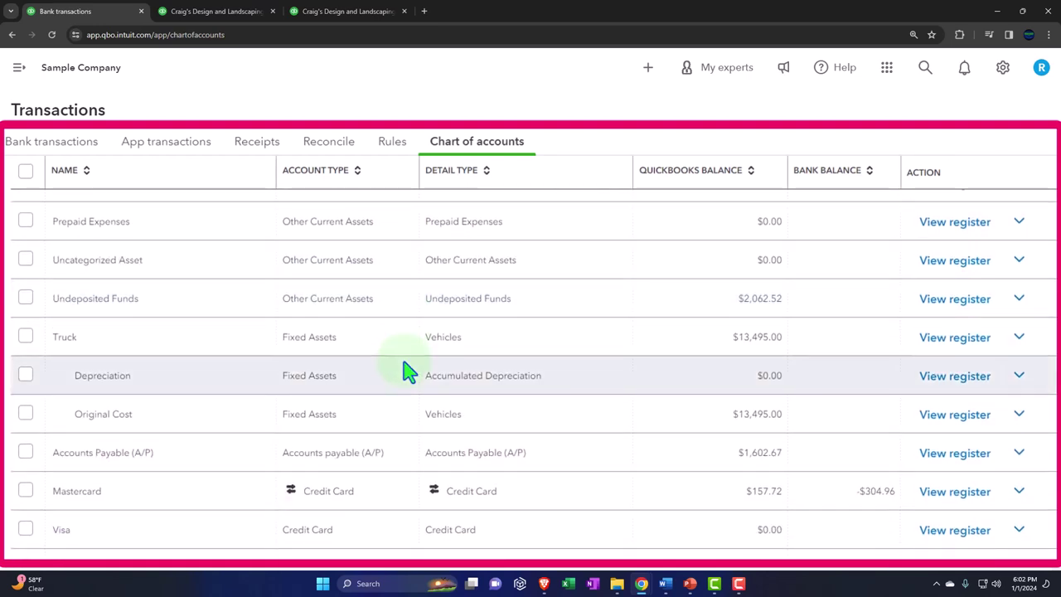
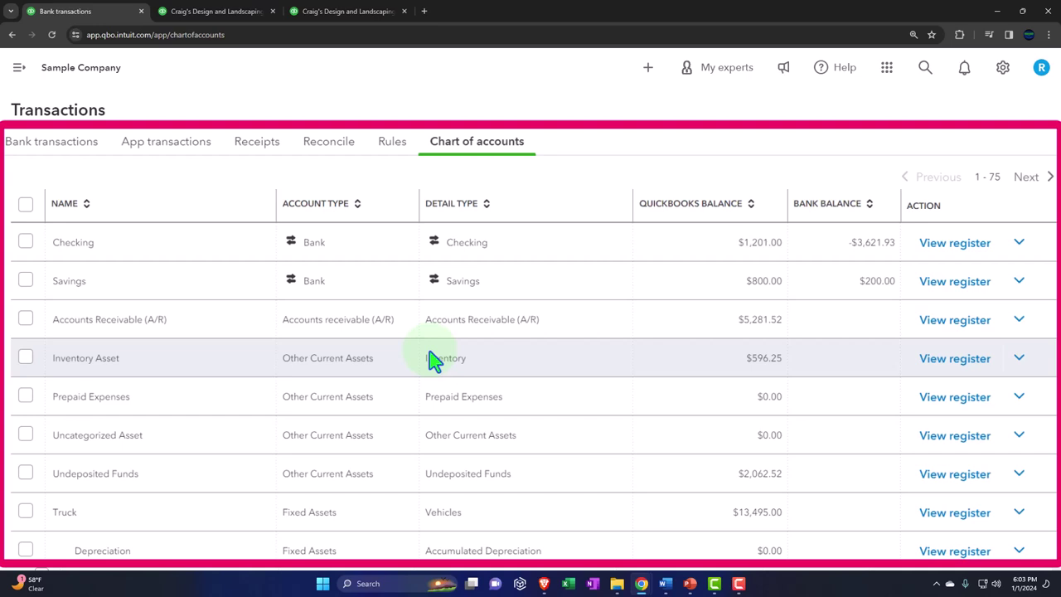
Review the new-transaction forms against the chart of accounts, examining the liability, equity, income and expense accounts down to the list's end
click(646, 70)
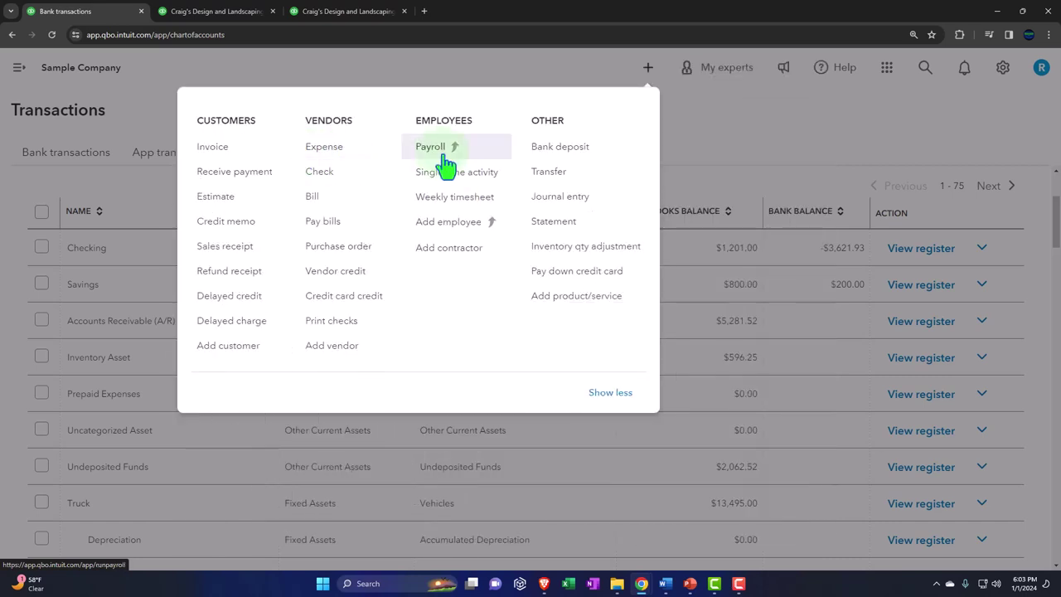
click(698, 139)
scroll(545, 384, down, 6)
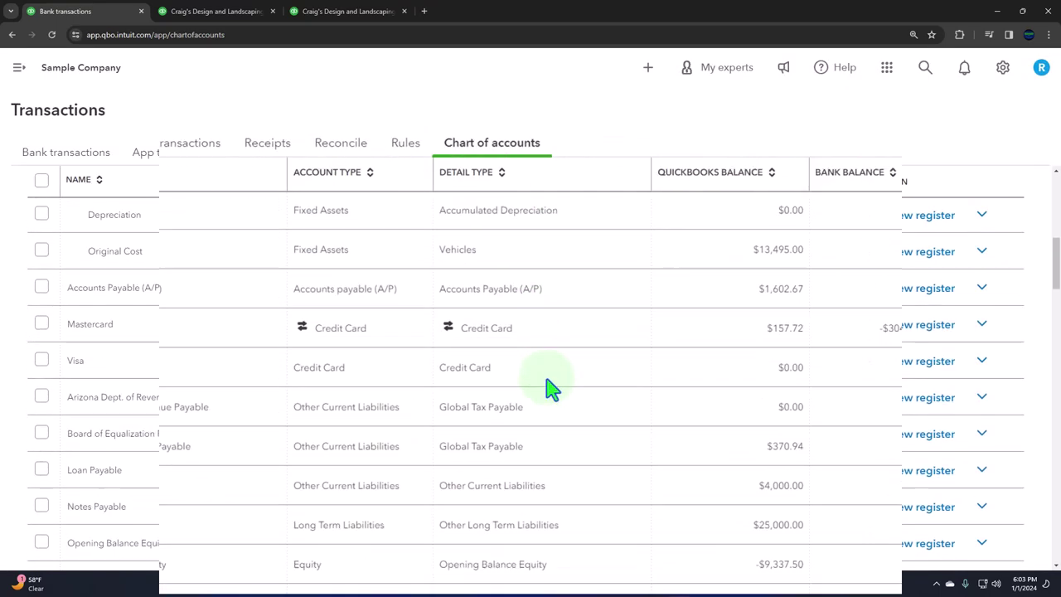
scroll(552, 388, down, 15)
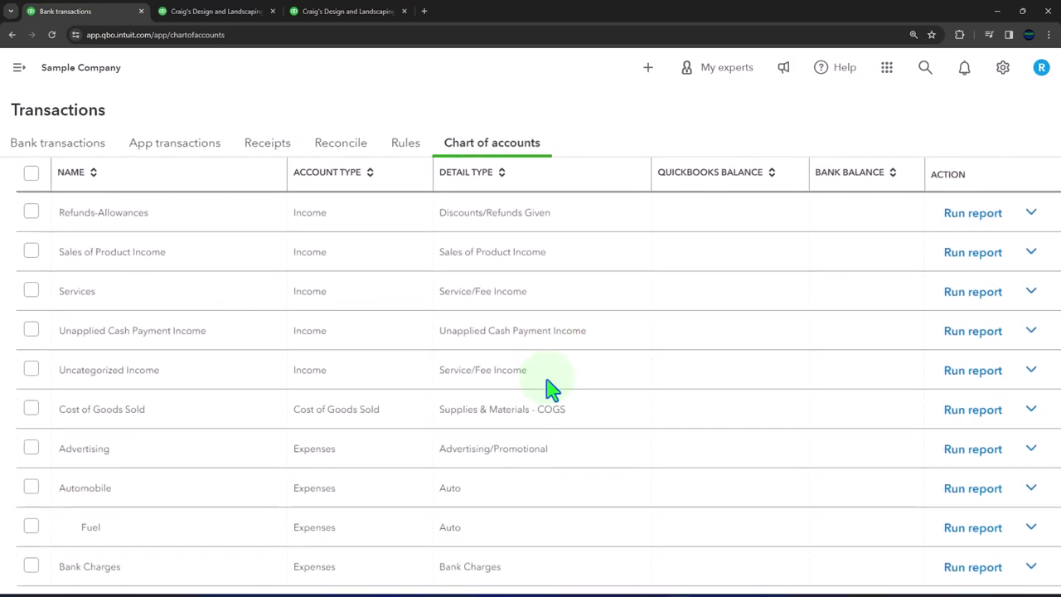
scroll(552, 388, down, 5)
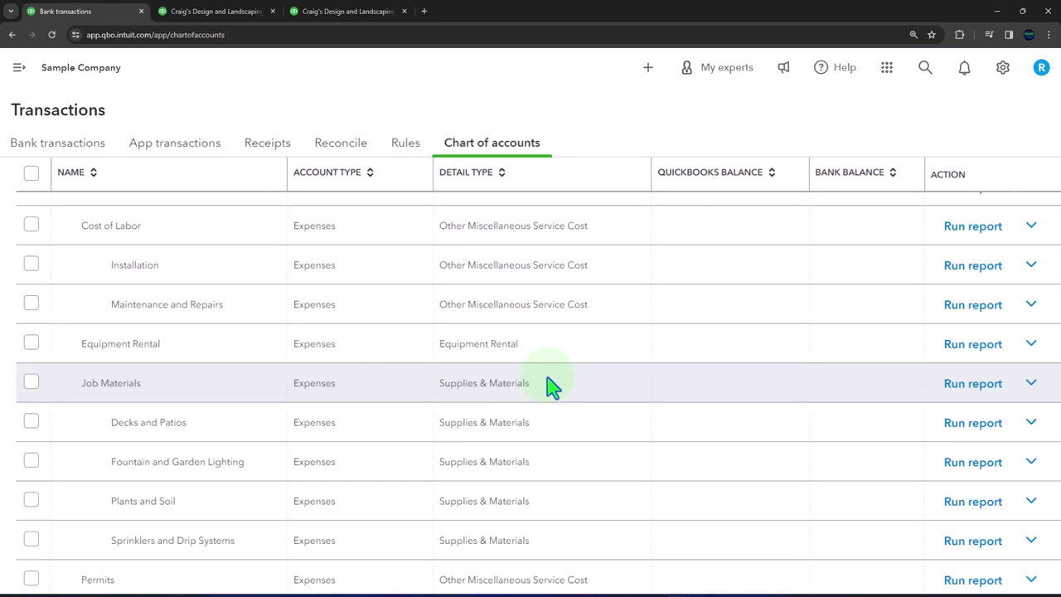
scroll(553, 387, down, 8)
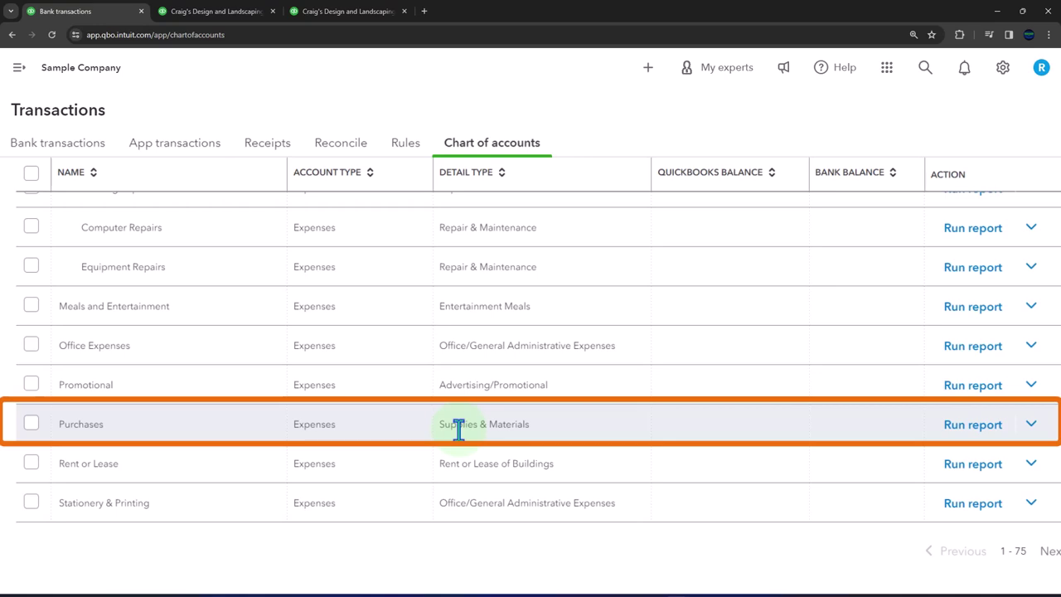
scroll(458, 428, up, 3)
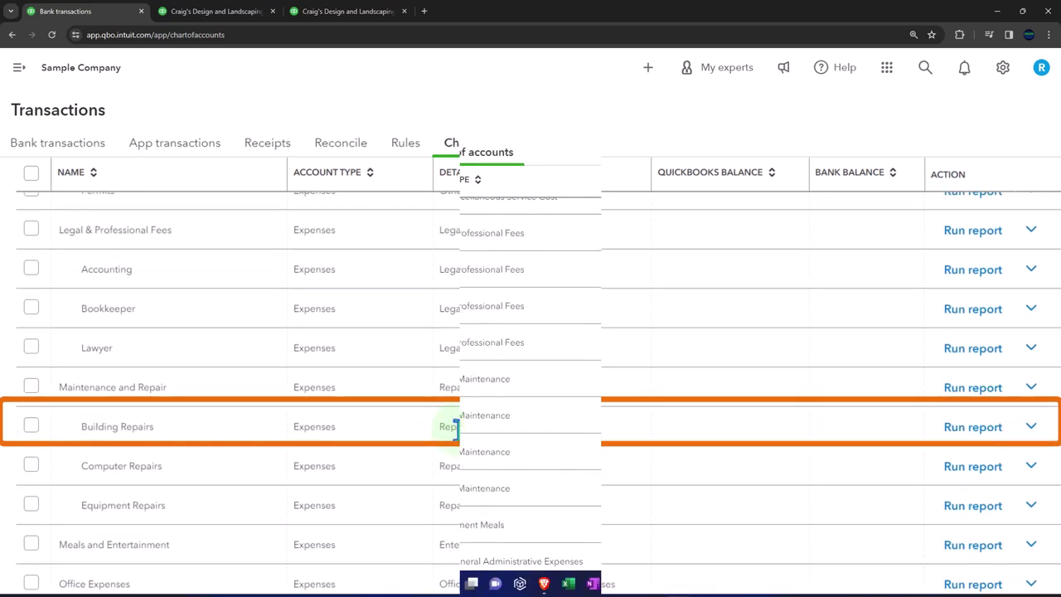
scroll(457, 403, up, 6)
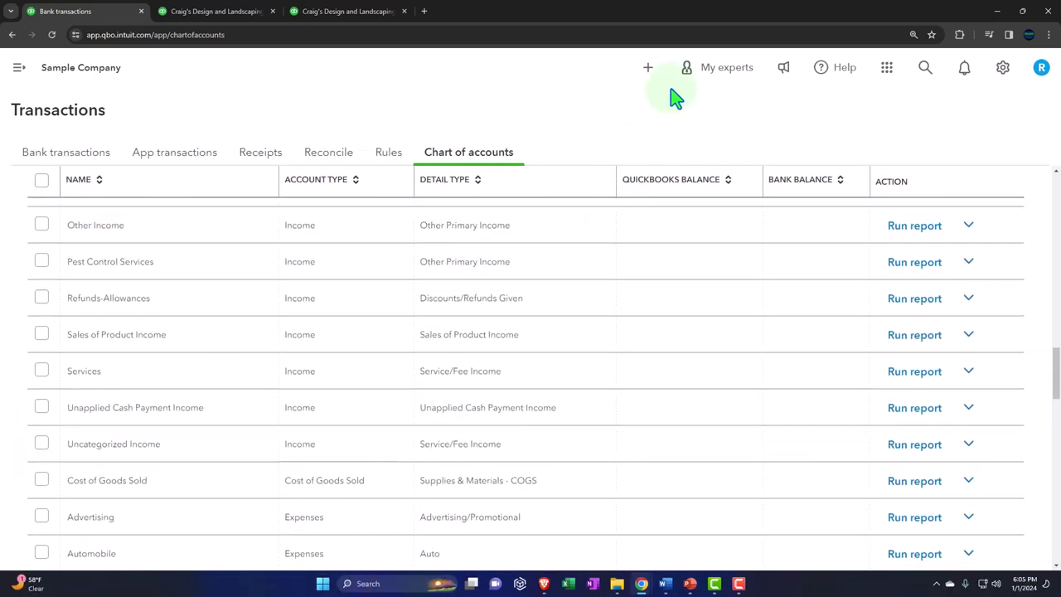
Check the vendor transaction forms again and compare them with the income and cost of goods sold accounts
click(650, 69)
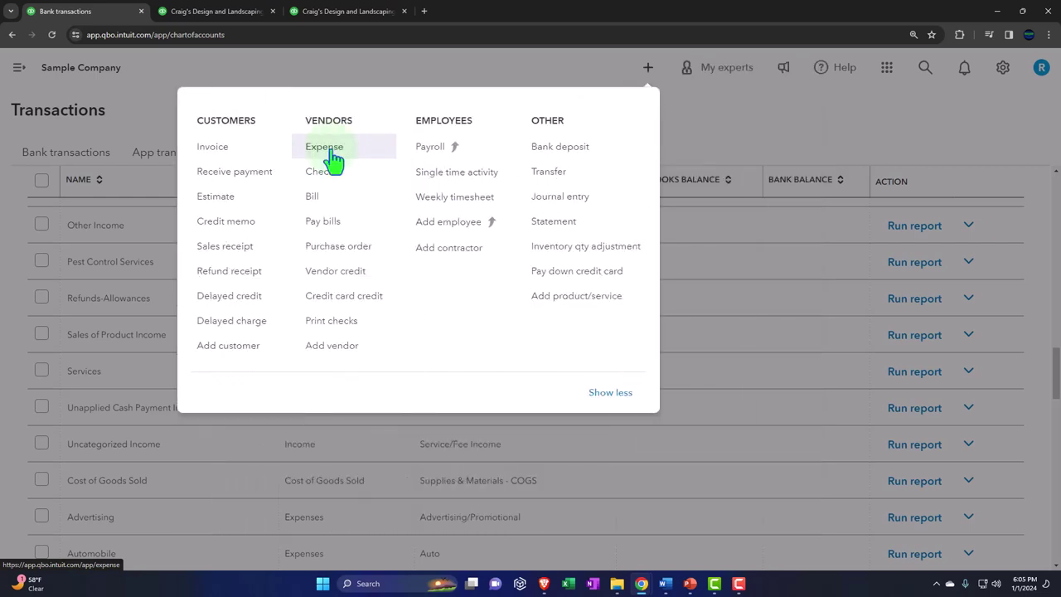
click(763, 148)
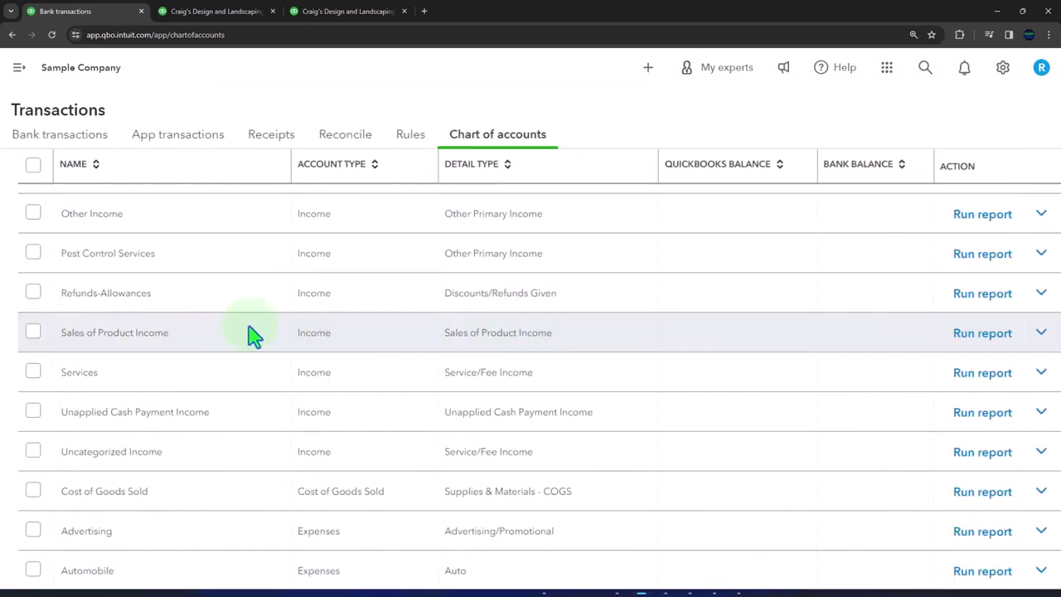
scroll(253, 335, down, 1)
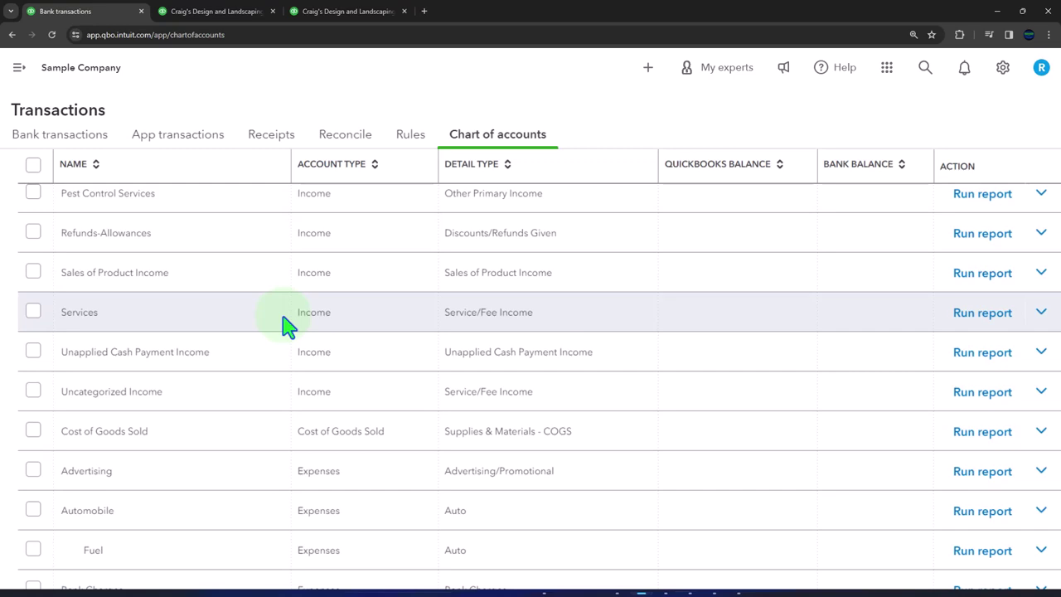
Sort the chart of accounts by name in descending order, and re-sort it by account type in ascending order
scroll(288, 325, up, 10)
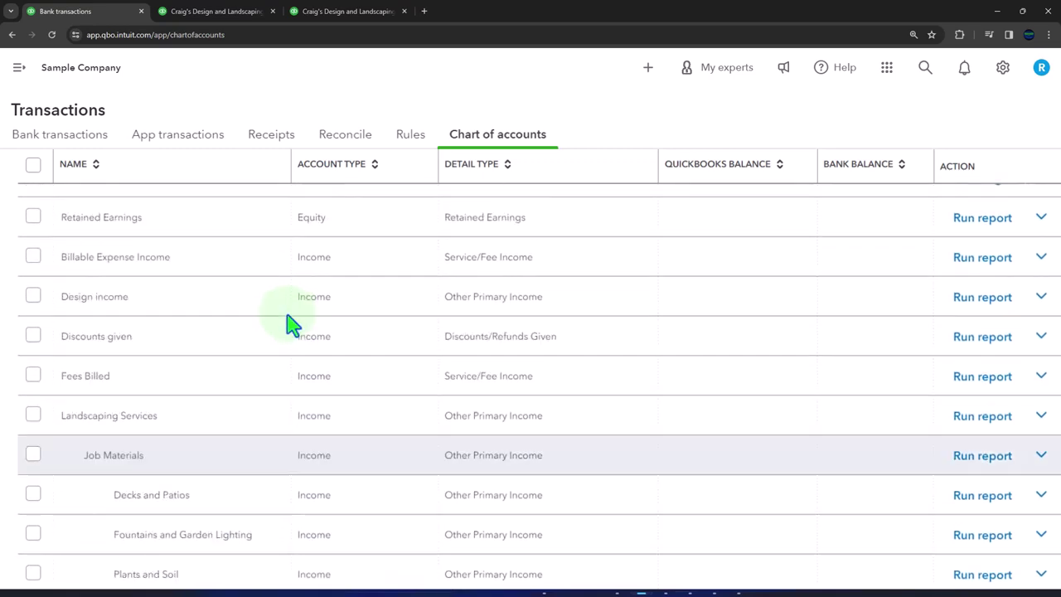
scroll(291, 325, up, 8)
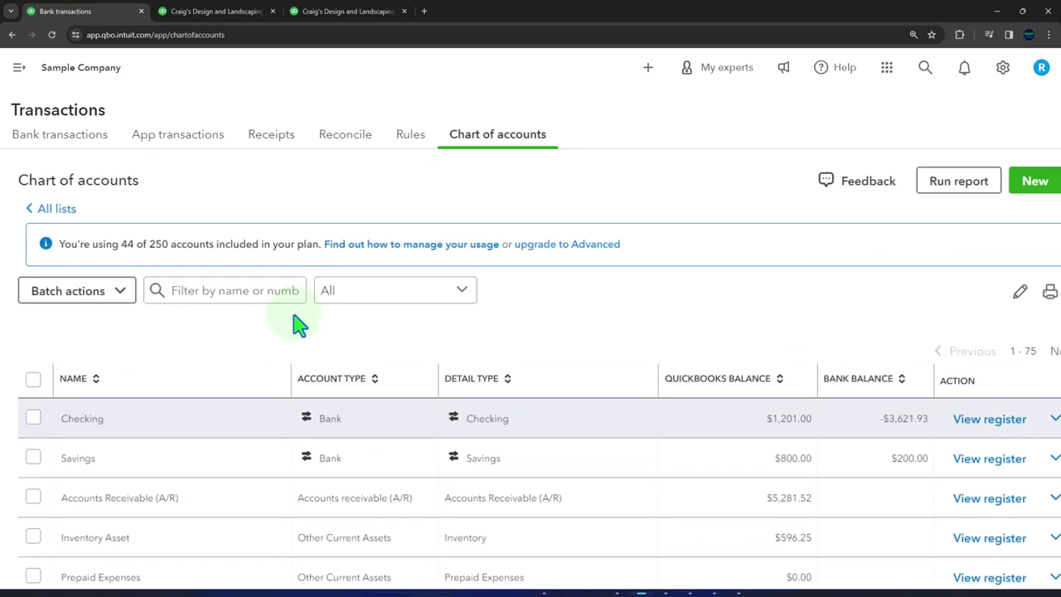
scroll(301, 362, down, 1)
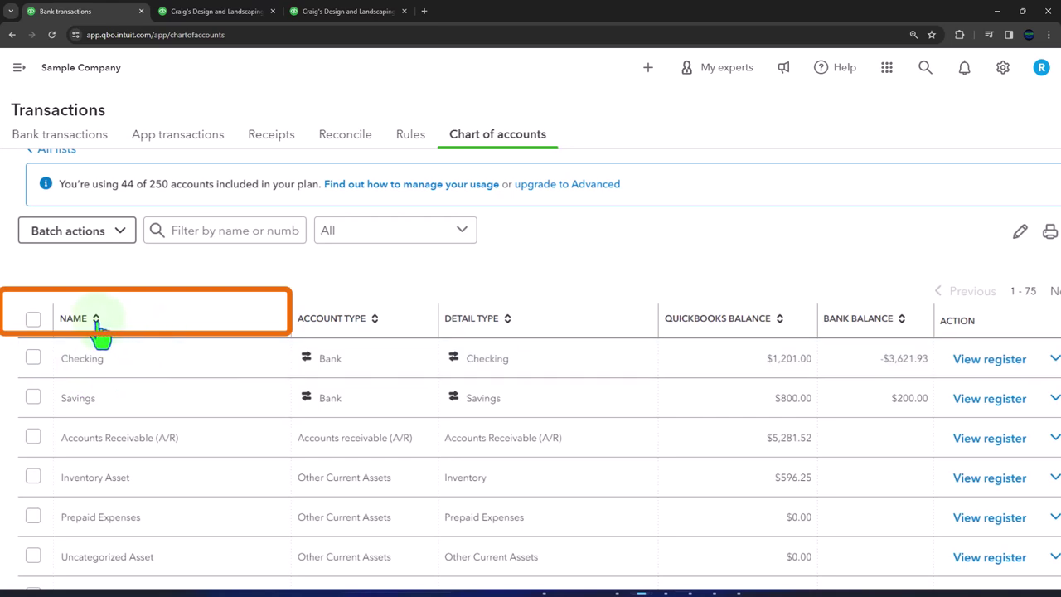
click(96, 319)
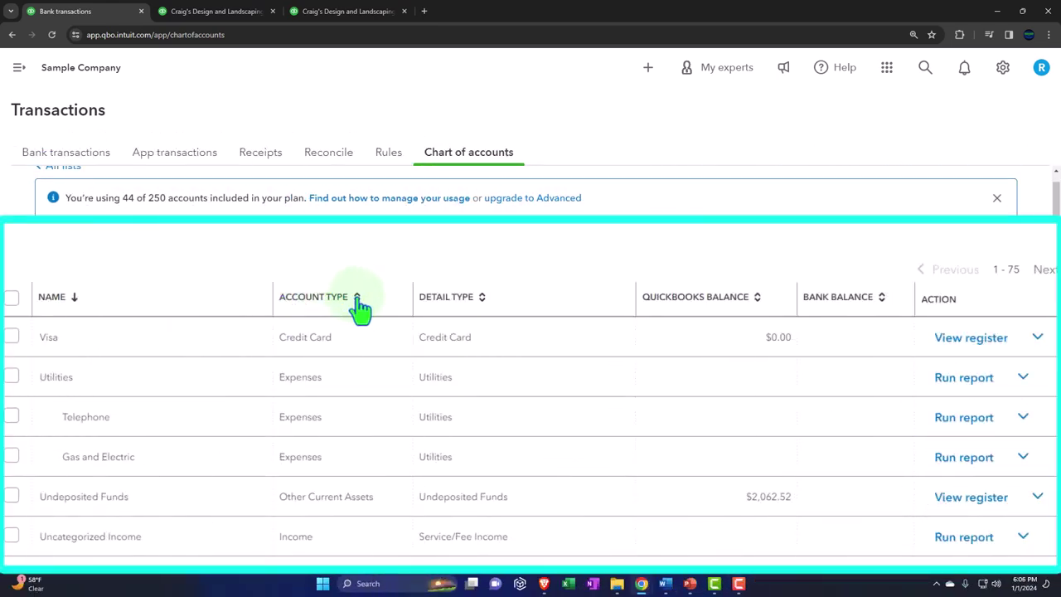
click(357, 298)
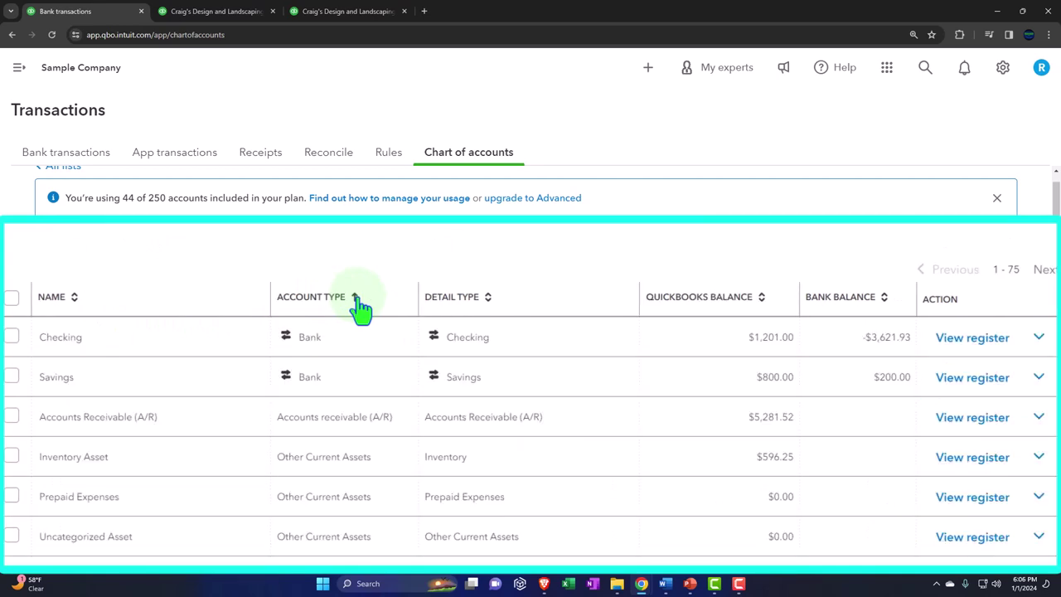
scroll(361, 307, down, 2)
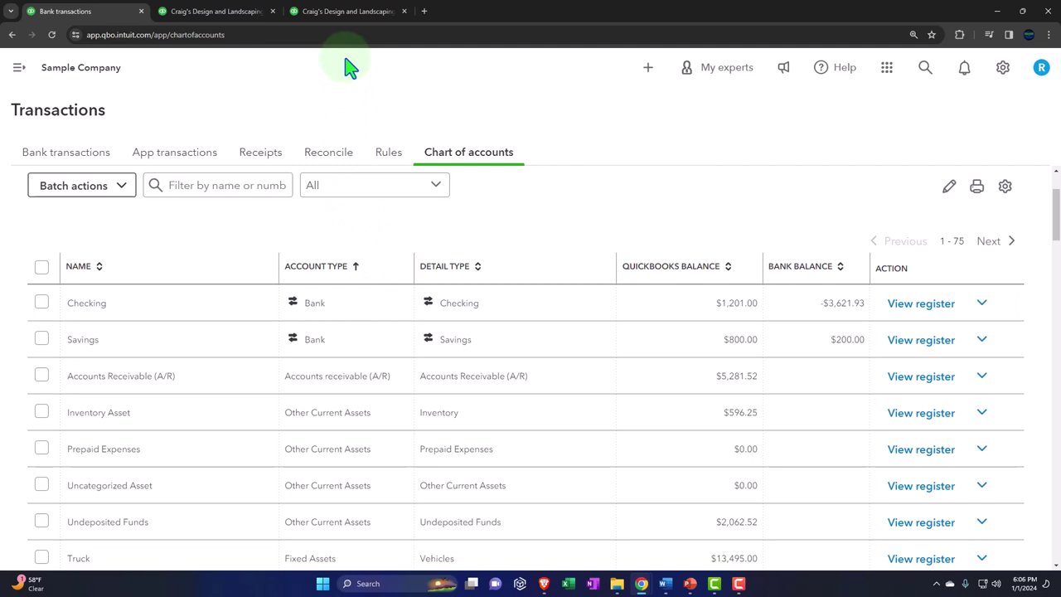
Switch to the 2023 Balance Sheet report and collapse its Assets and Liabilities and Equity sections
click(214, 11)
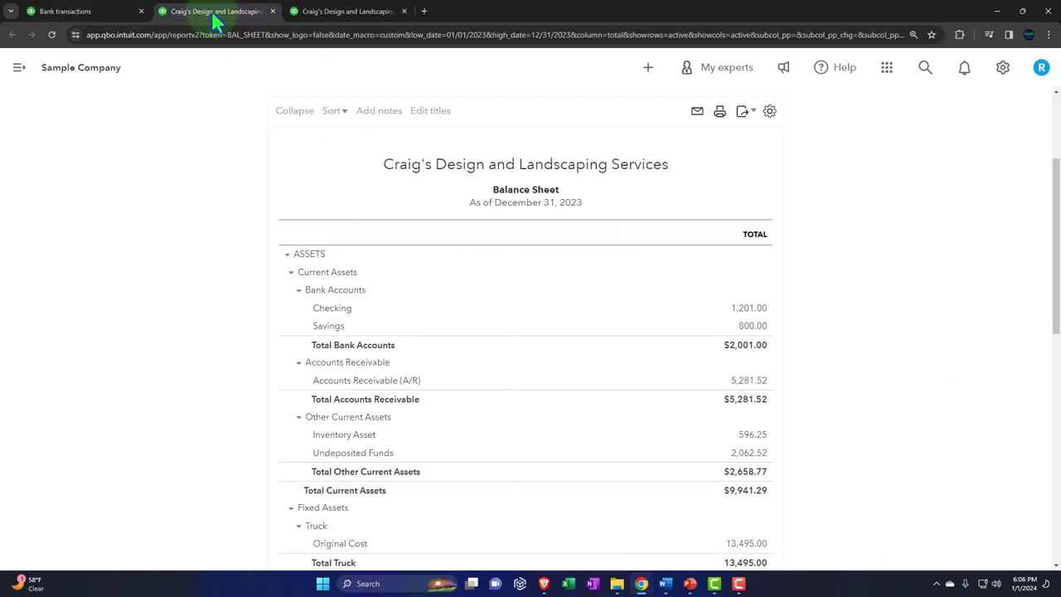
click(288, 255)
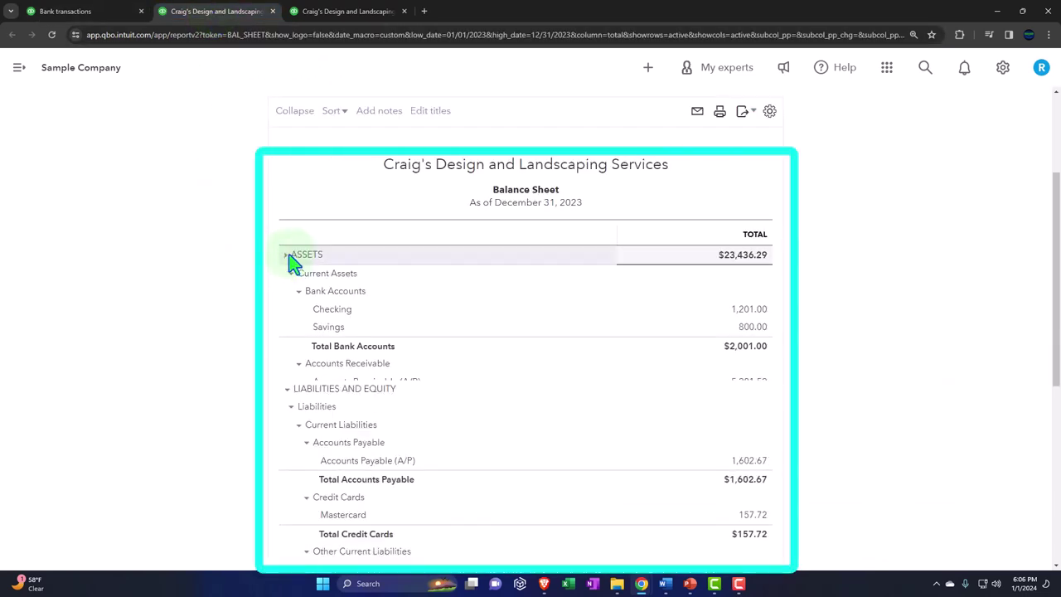
click(287, 274)
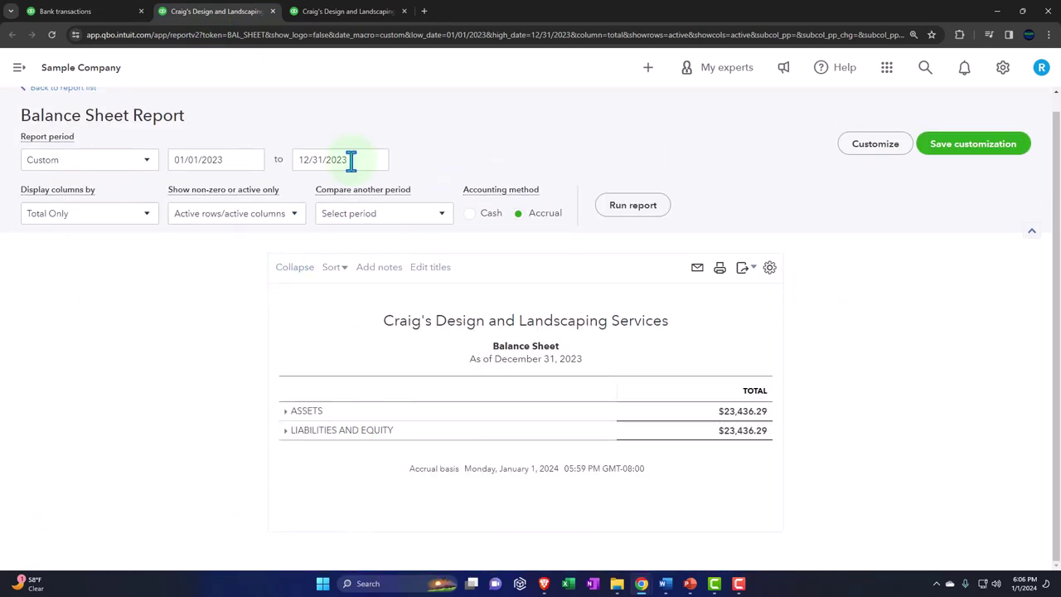
Switch to the 2023 Profit and Loss report and collapse its Income, Cost of Goods Sold, Expenses and Other Expenses sections
click(359, 12)
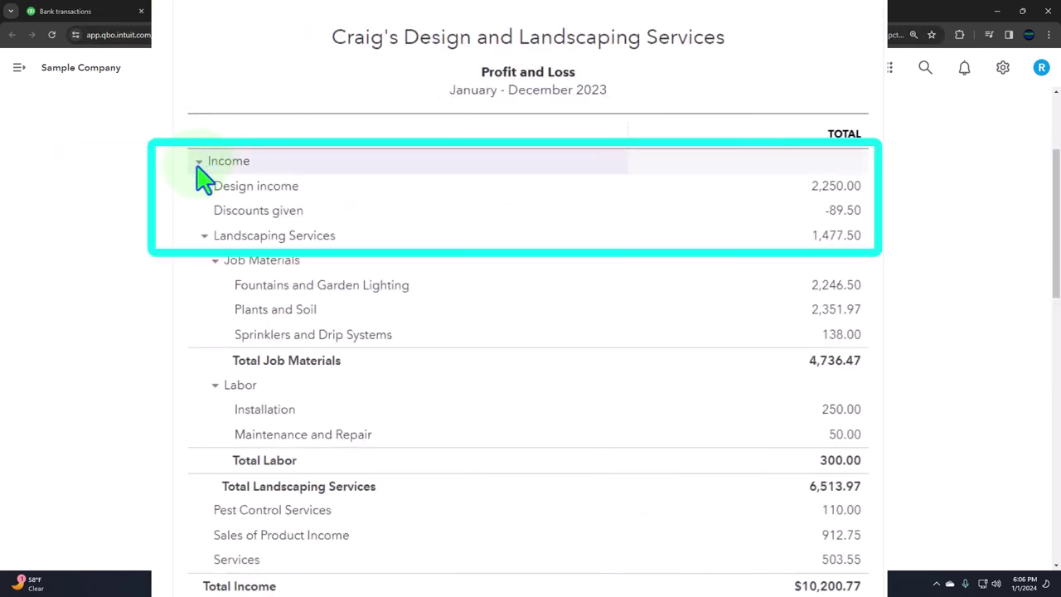
click(200, 161)
click(199, 189)
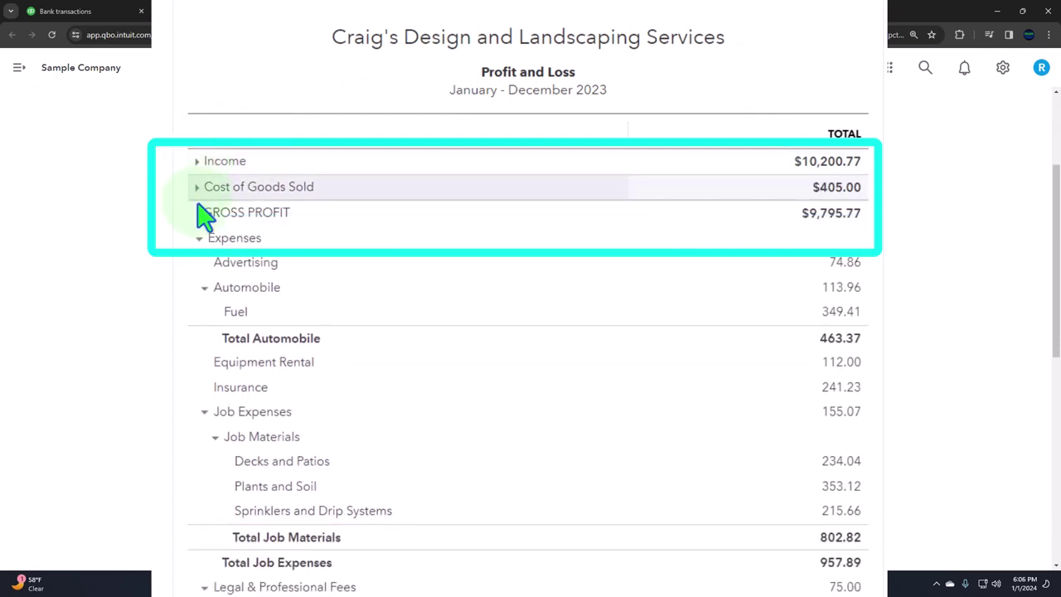
click(200, 246)
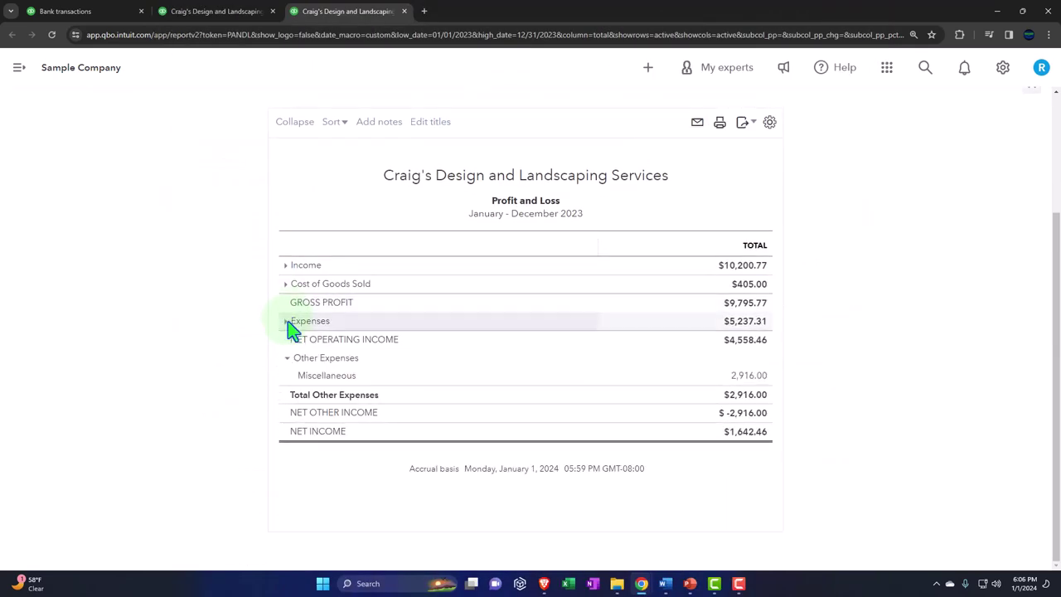
click(292, 347)
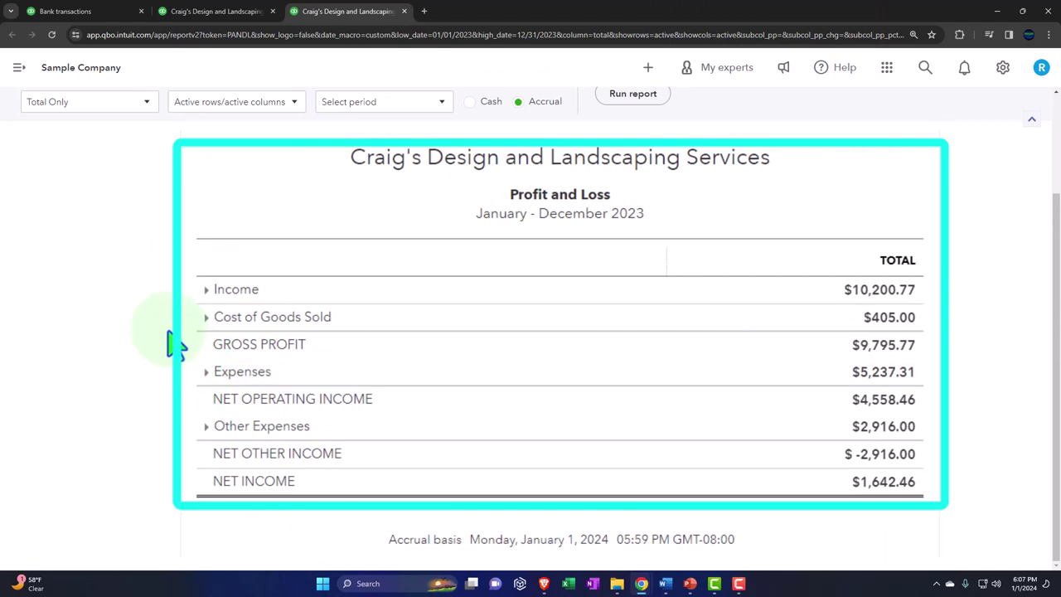
Compare the collapsed Balance Sheet and Profit and Loss sections with the account types in the chart of accounts
click(214, 12)
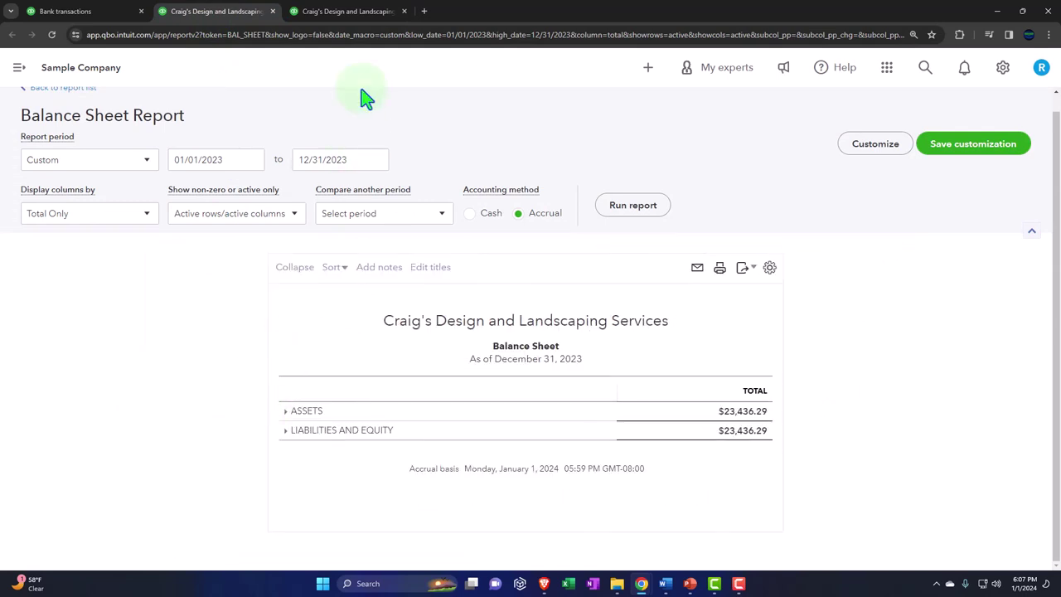
click(336, 12)
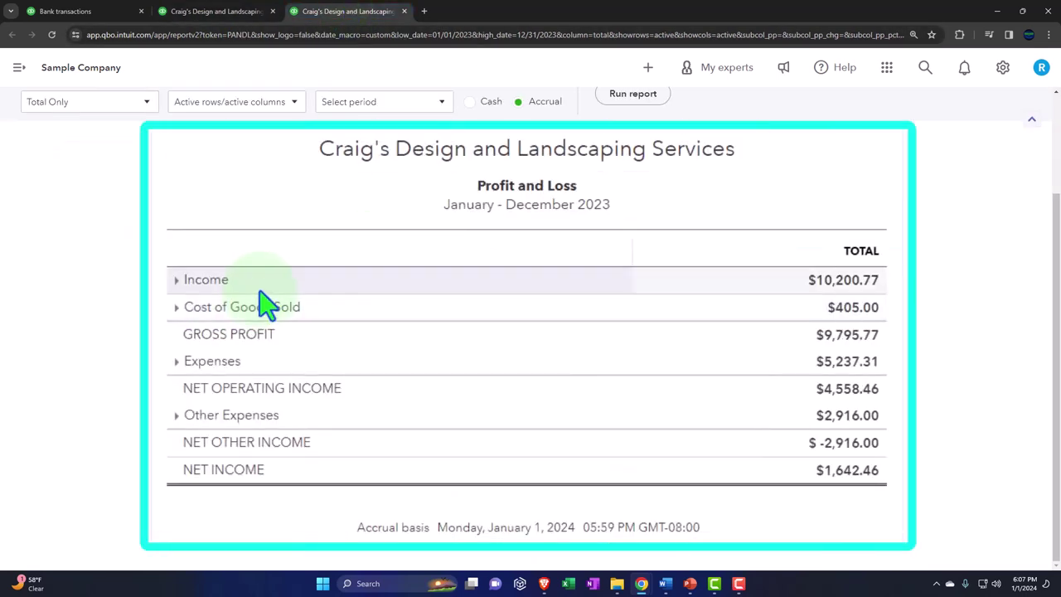
click(217, 12)
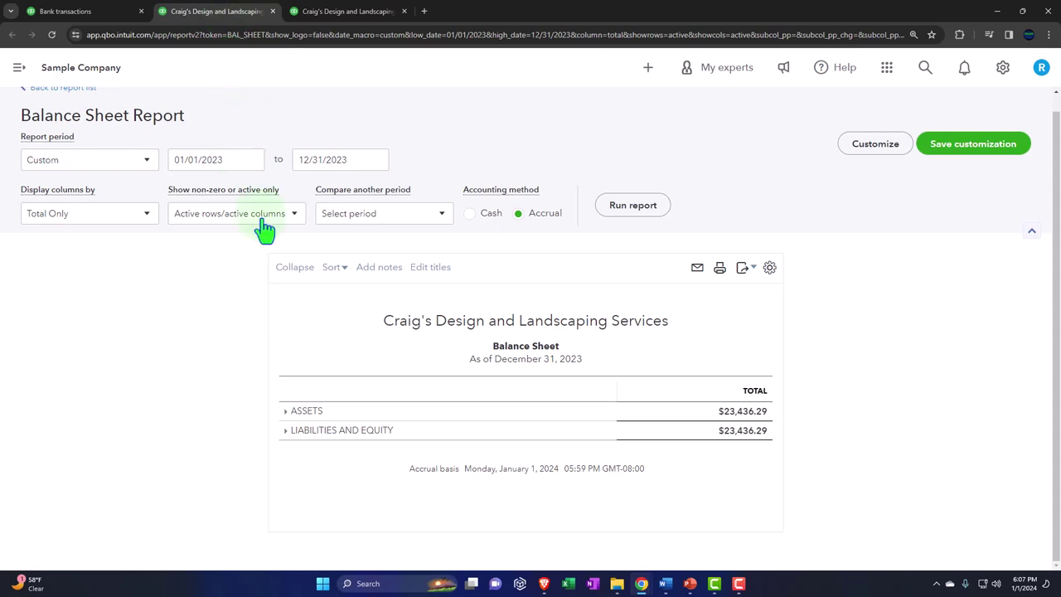
click(46, 11)
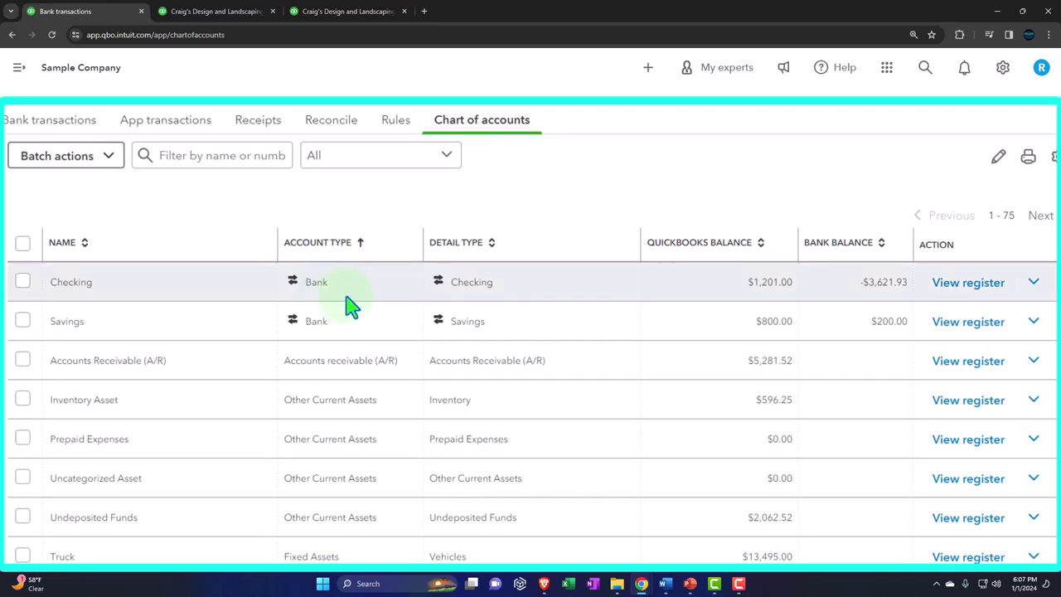
Expand the Assets section of the Balance Sheet report and enlarge the page to read its subcategories
click(218, 13)
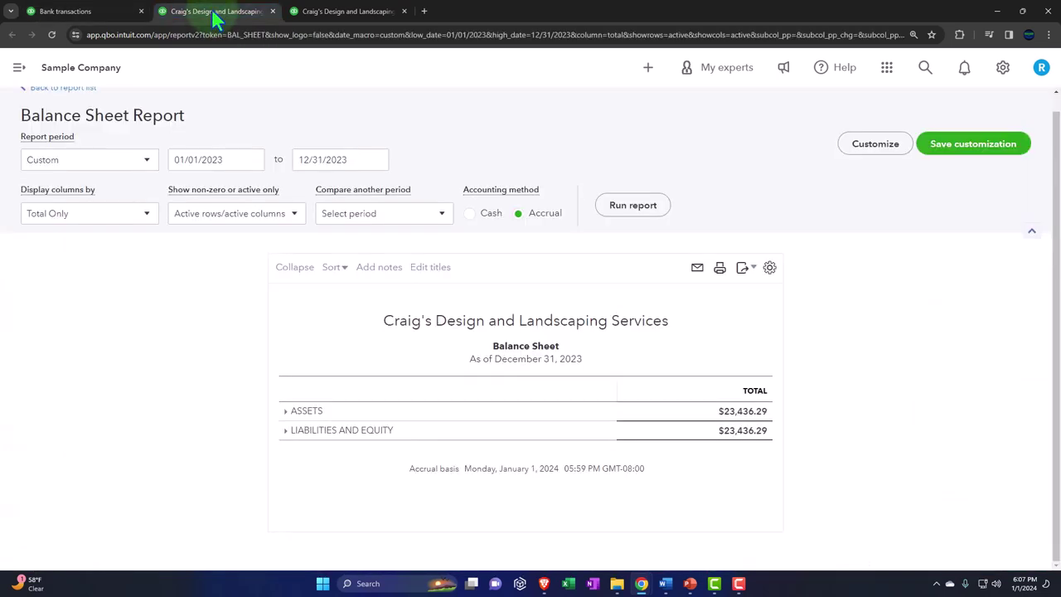
click(286, 410)
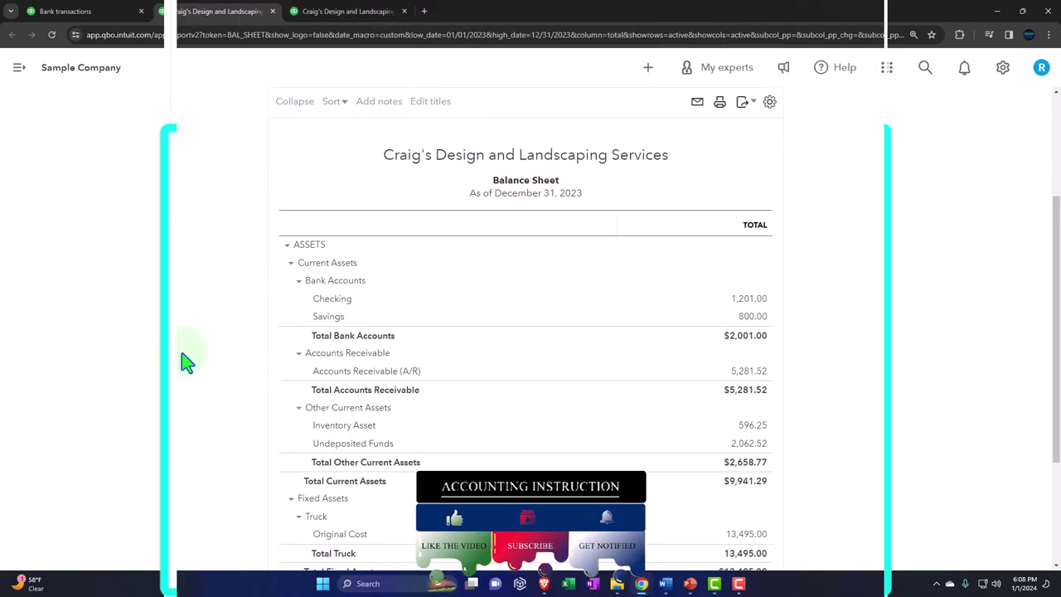
key(ctrl+plus)
key(ctrl+plus)
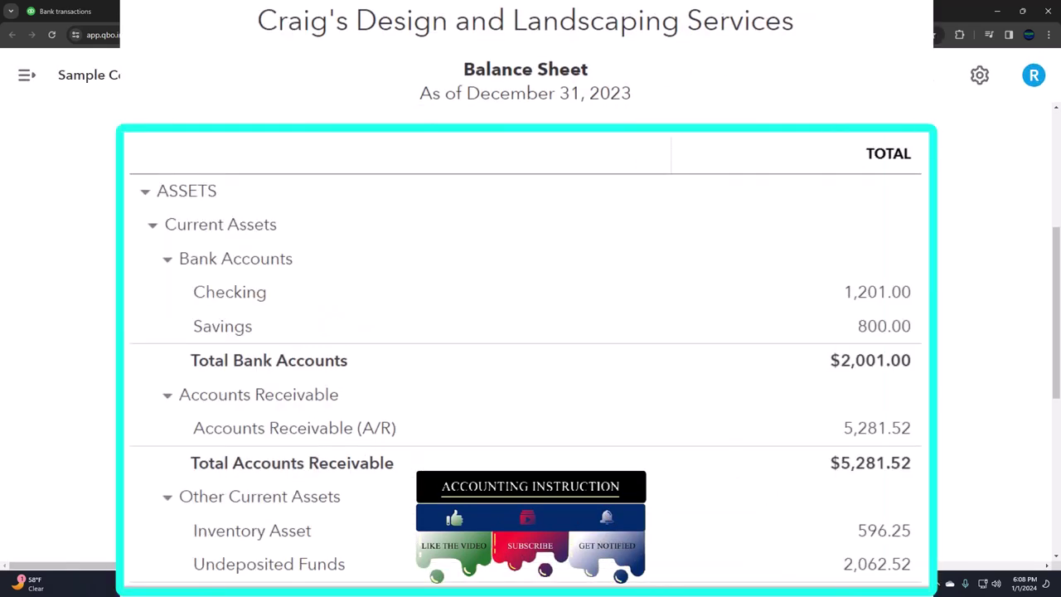
Collapse and re-expand the Bank Accounts group under Current Assets to examine the accounts it contains
click(166, 260)
click(167, 260)
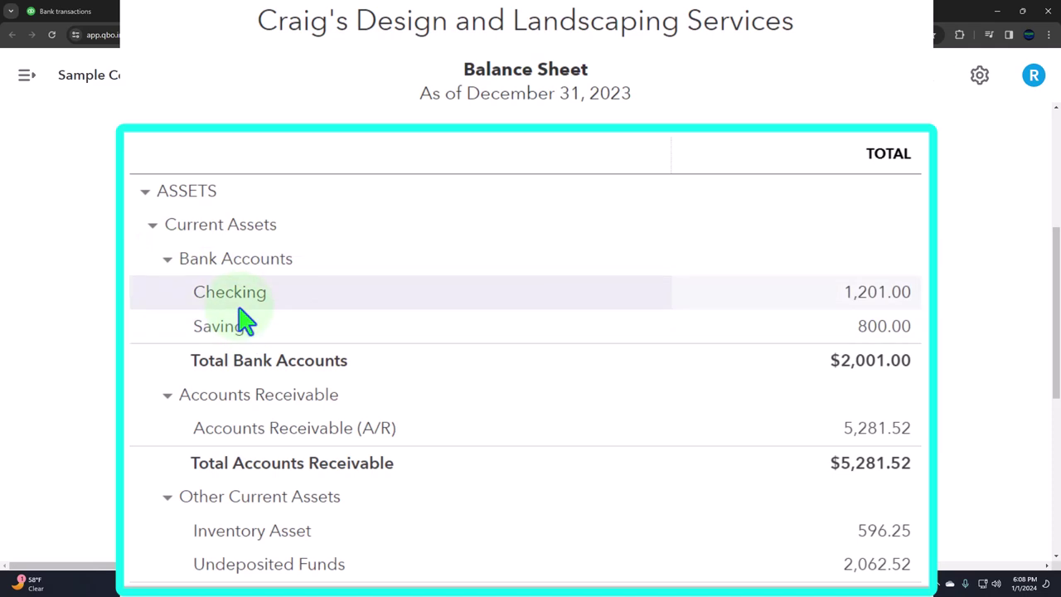
click(165, 260)
click(166, 261)
click(165, 260)
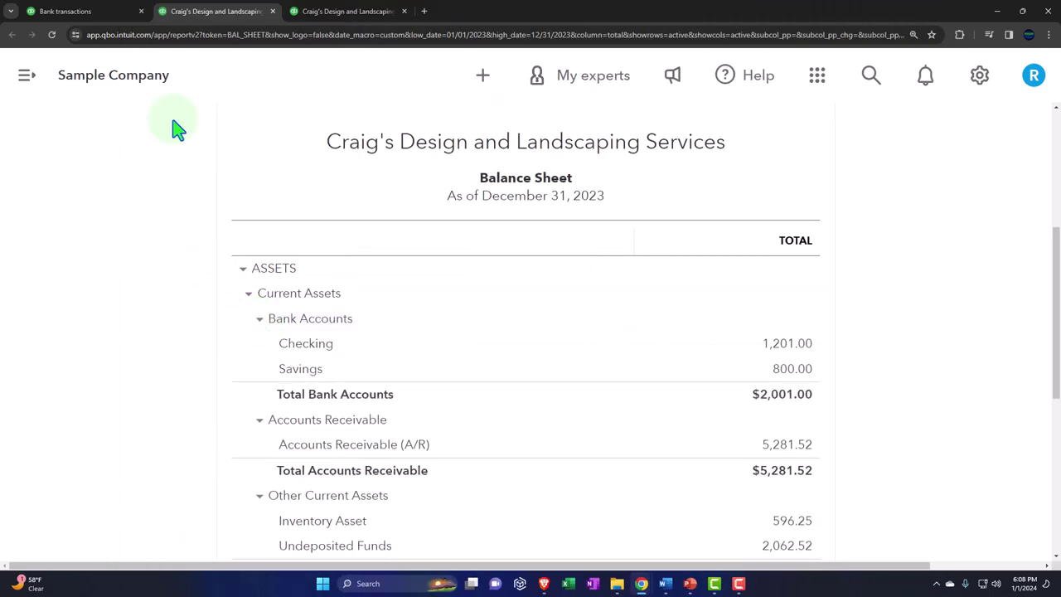
Return to the Chart of accounts at a smaller page zoom and examine the account types of the bank accounts
click(121, 13)
key(ctrl+minus)
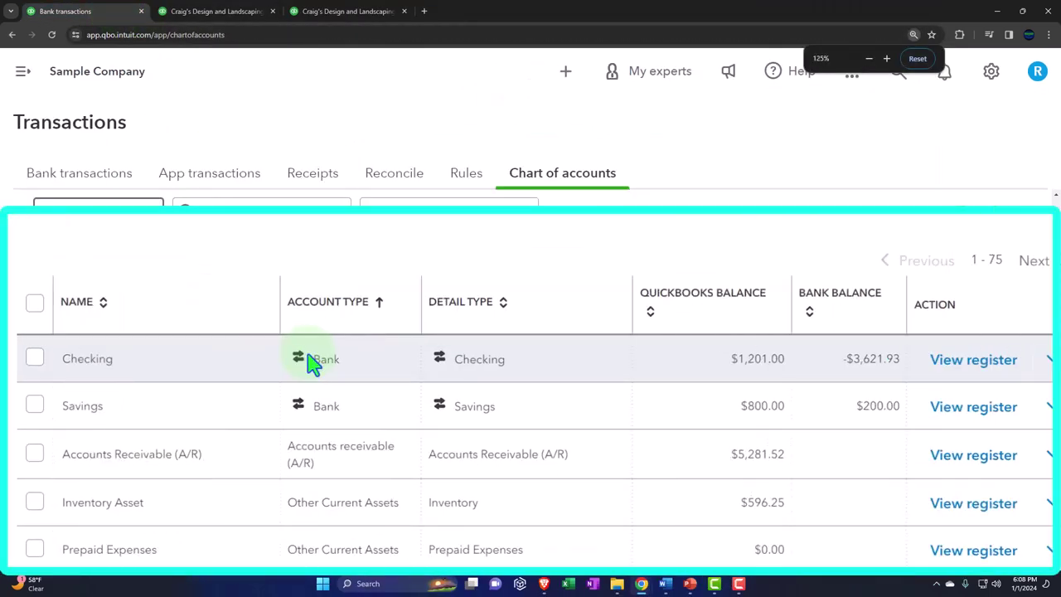
key(ctrl+minus)
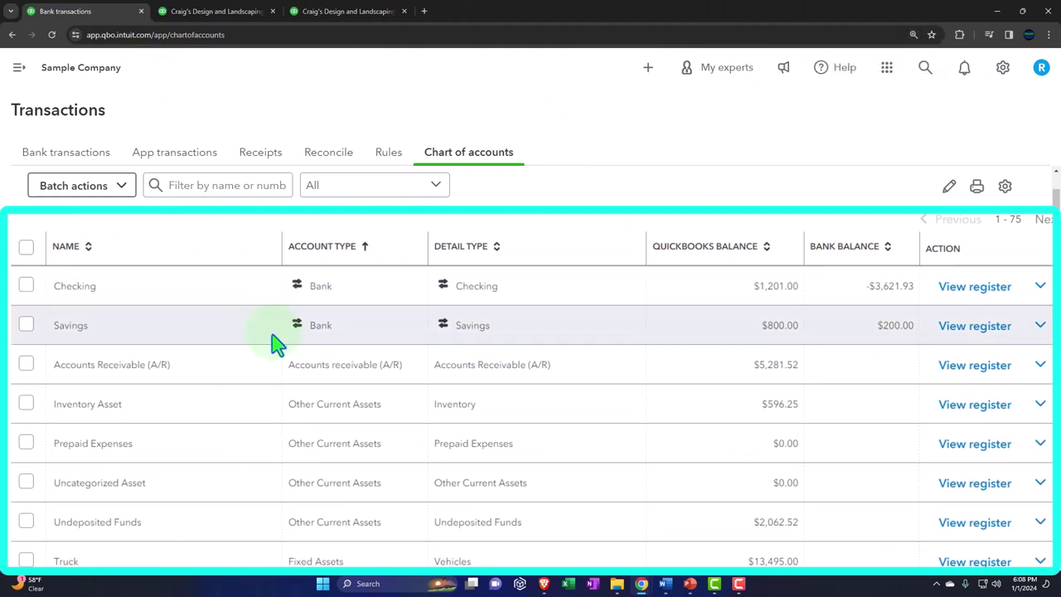
Compare the Accounts Receivable account type in the chart of accounts with the Balance Sheet, collapsing and re-expanding the Accounts Receivable group
scroll(278, 344, down, 1)
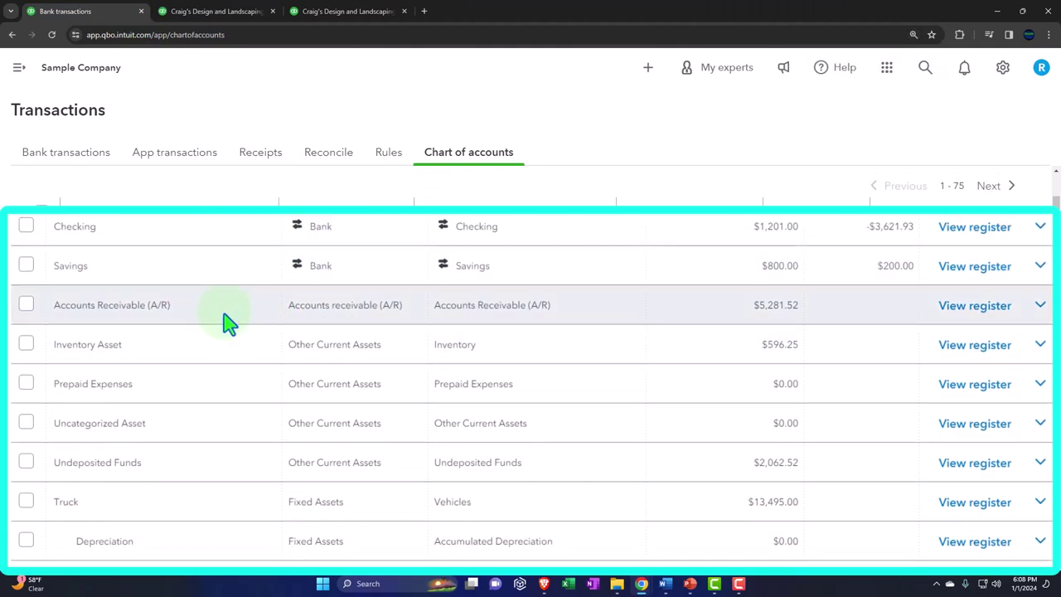
click(209, 20)
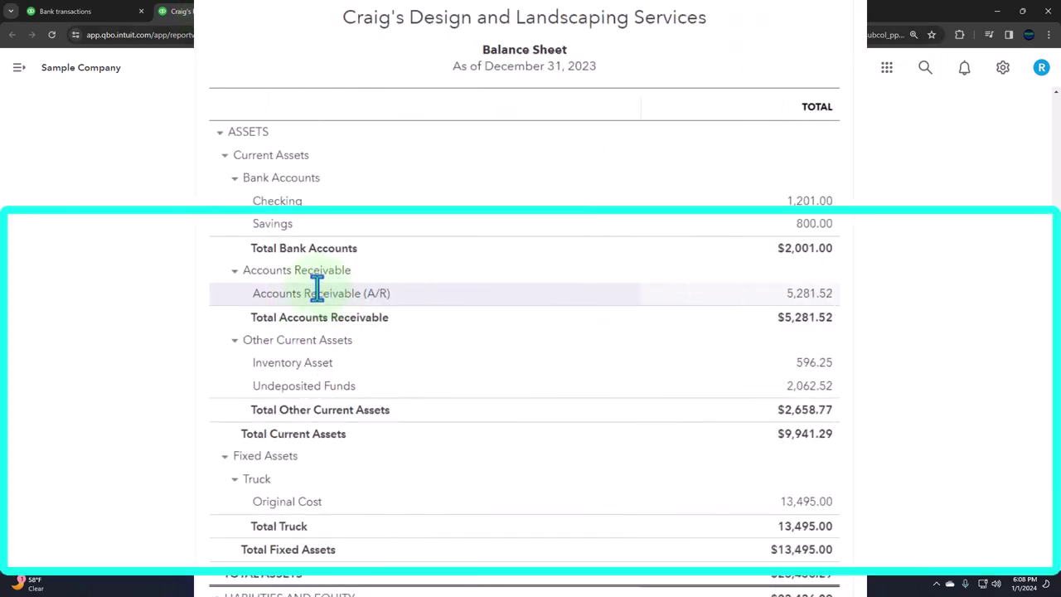
click(234, 272)
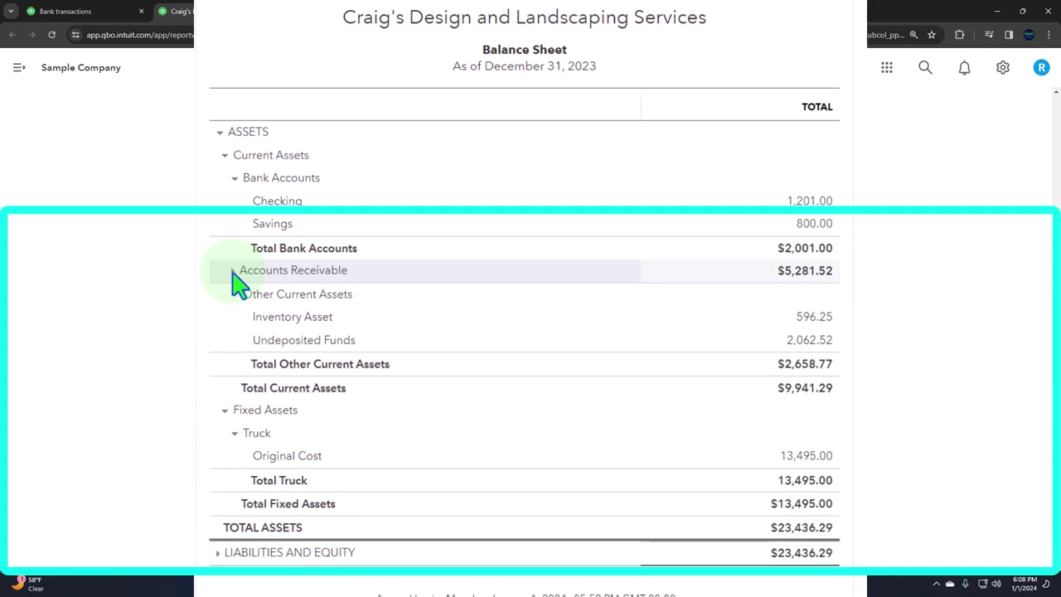
click(235, 273)
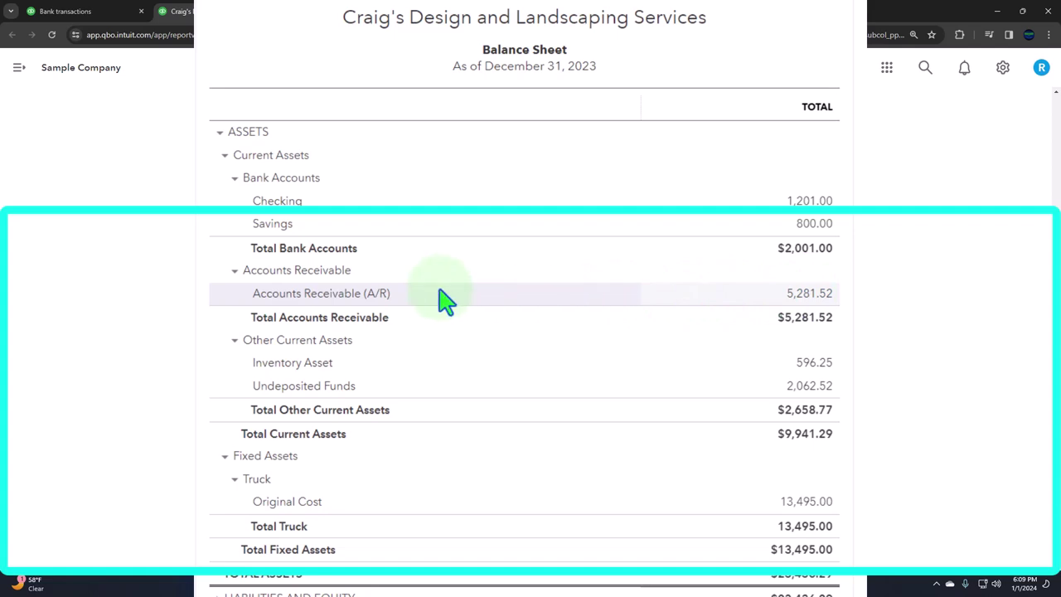
Compare the Other Current Assets accounts in the chart of accounts with the Other Current Assets group on the Balance Sheet
click(106, 12)
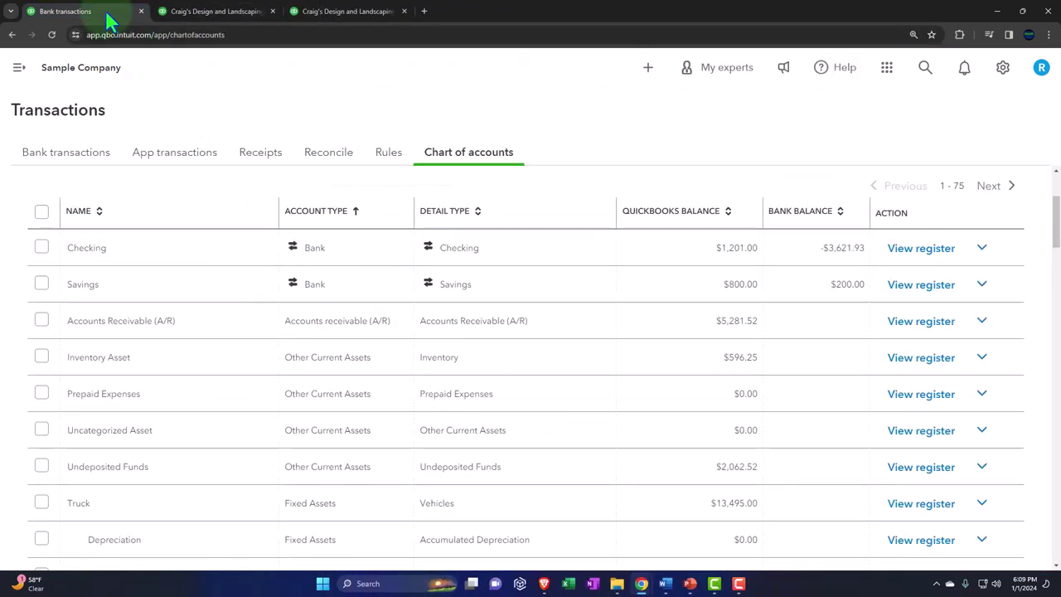
scroll(253, 320, down, 1)
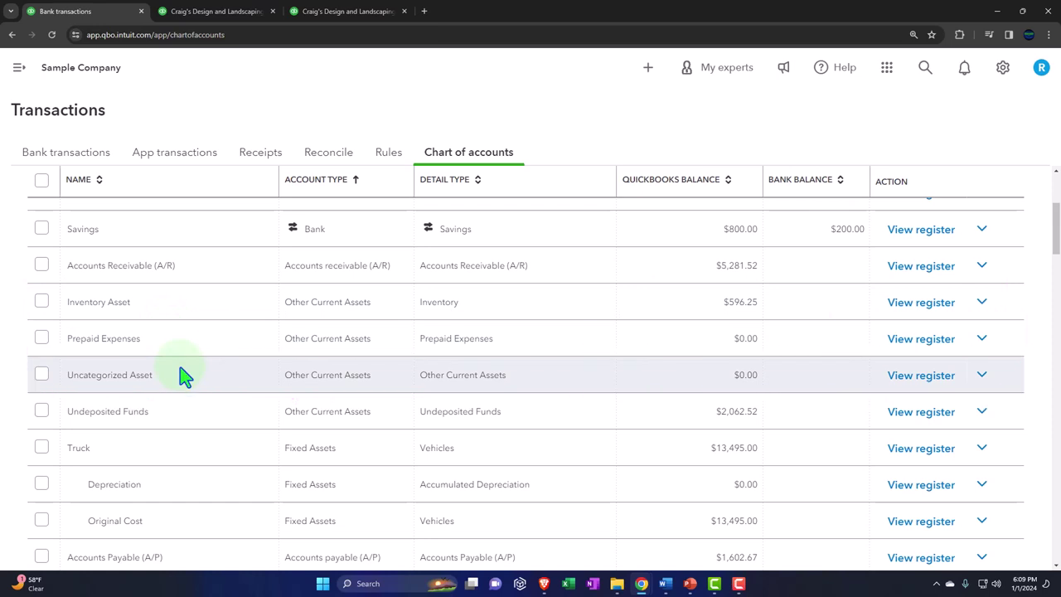
click(226, 11)
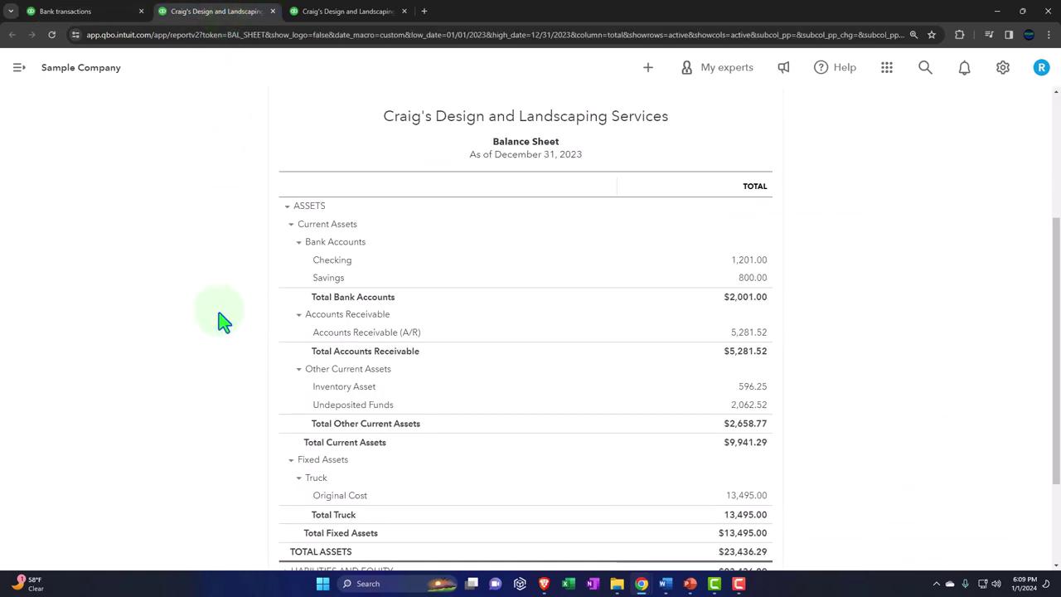
scroll(223, 322, down, 1)
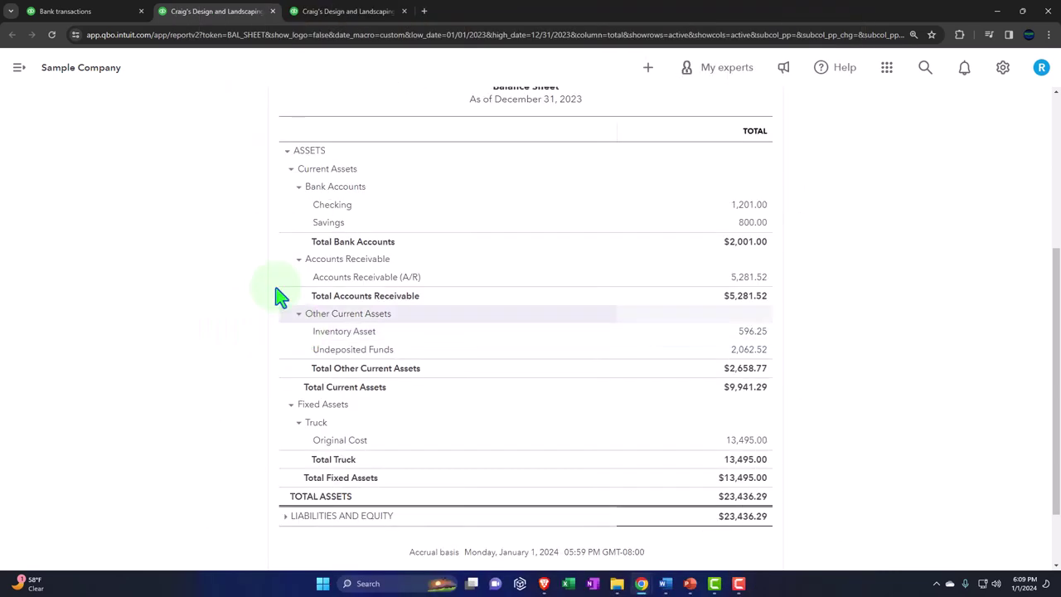
Compare the Truck fixed asset accounts in the chart of accounts with the Balance Sheet, collapsing and re-expanding the Truck group
click(93, 13)
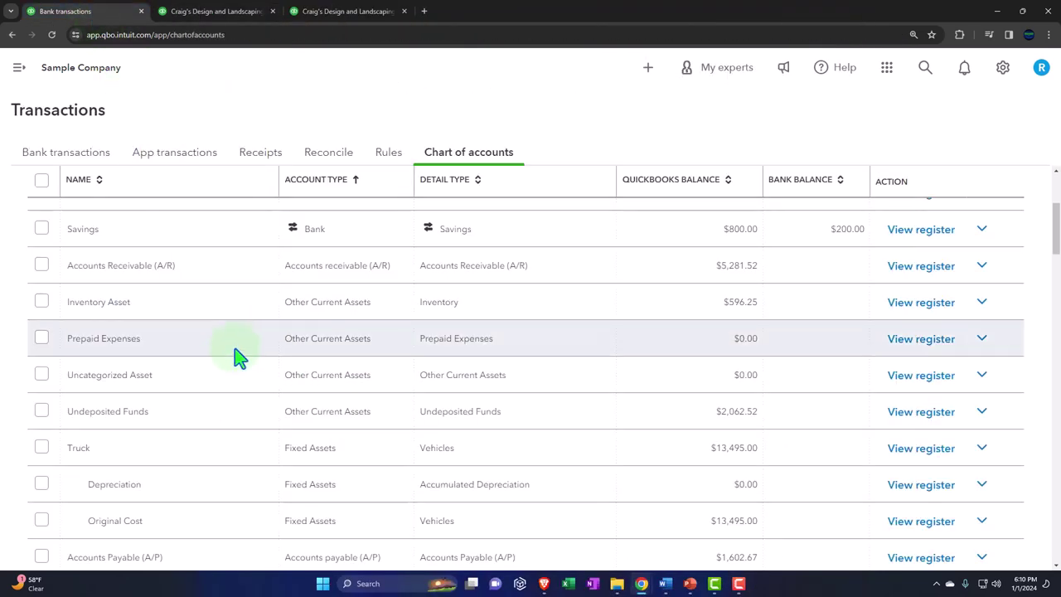
scroll(244, 369, down, 3)
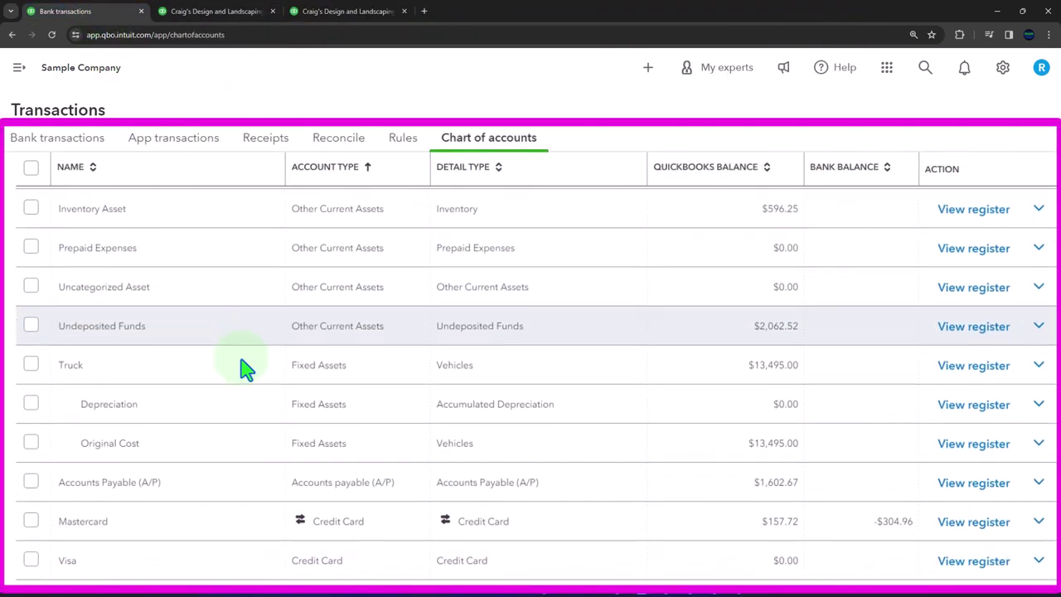
scroll(244, 369, down, 1)
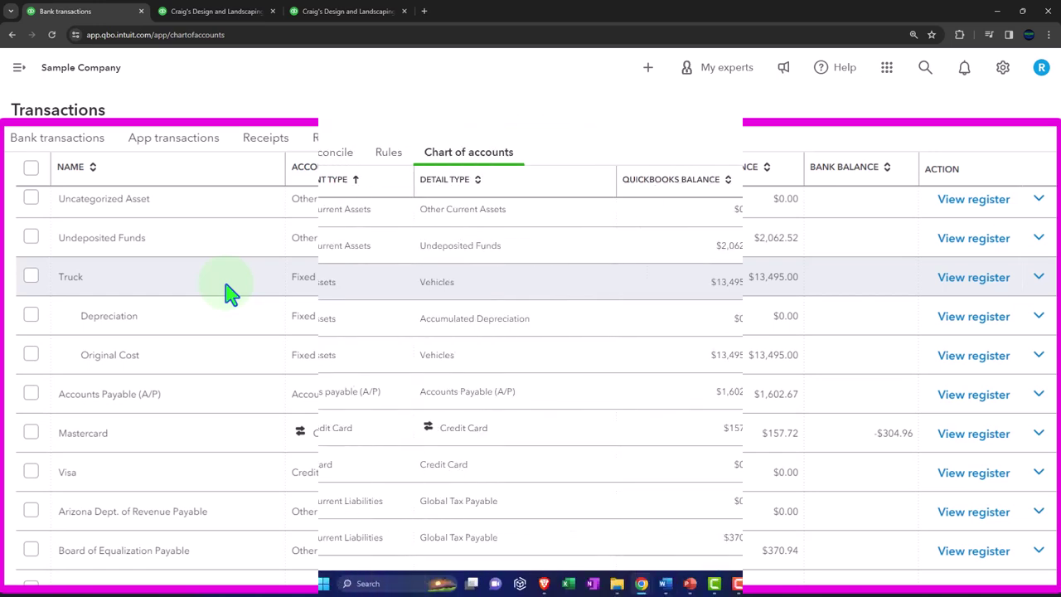
click(205, 16)
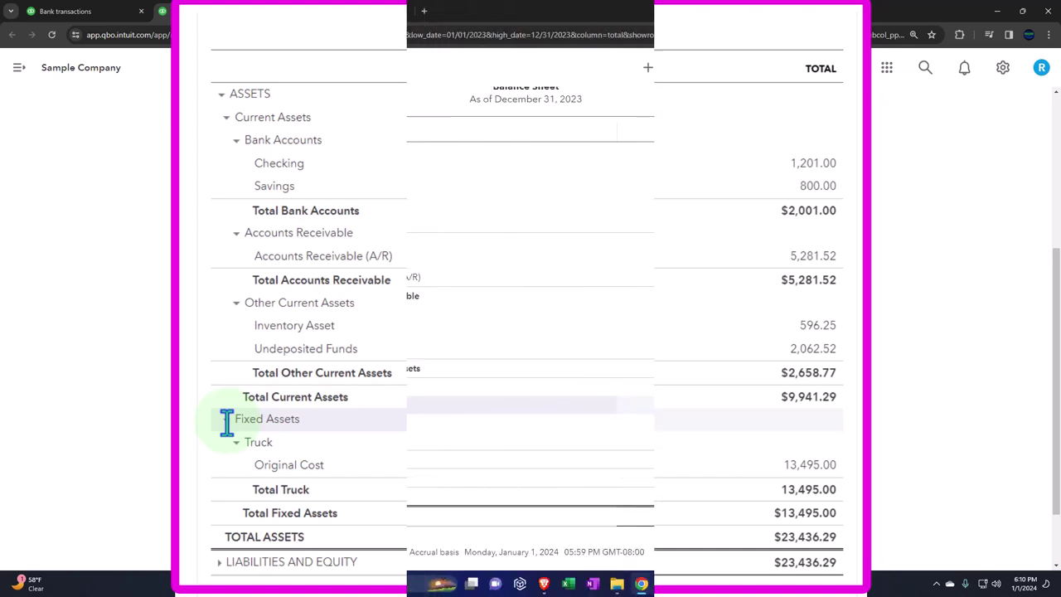
click(71, 11)
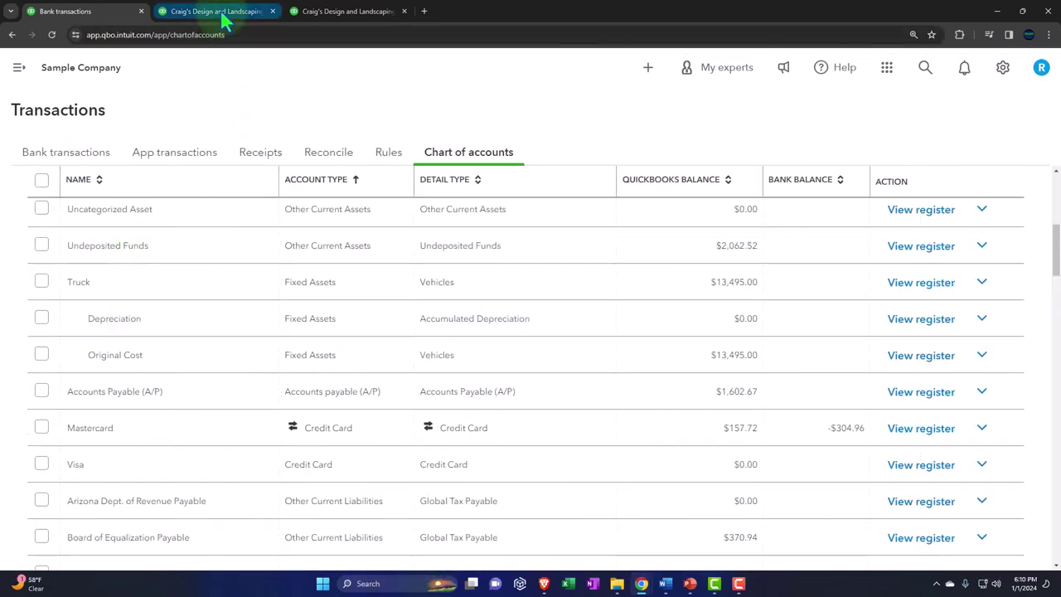
click(222, 18)
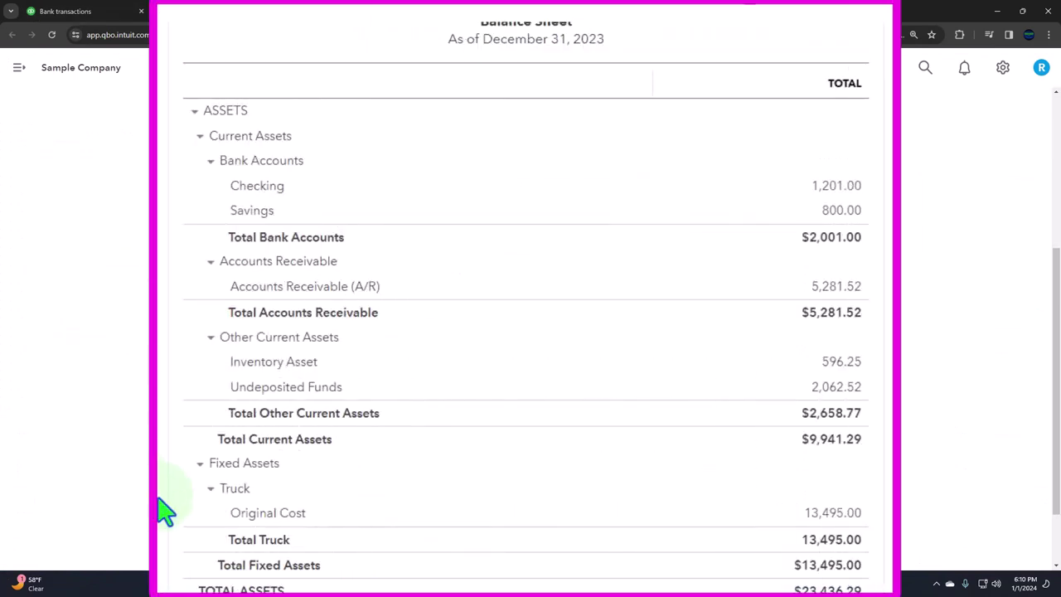
click(210, 490)
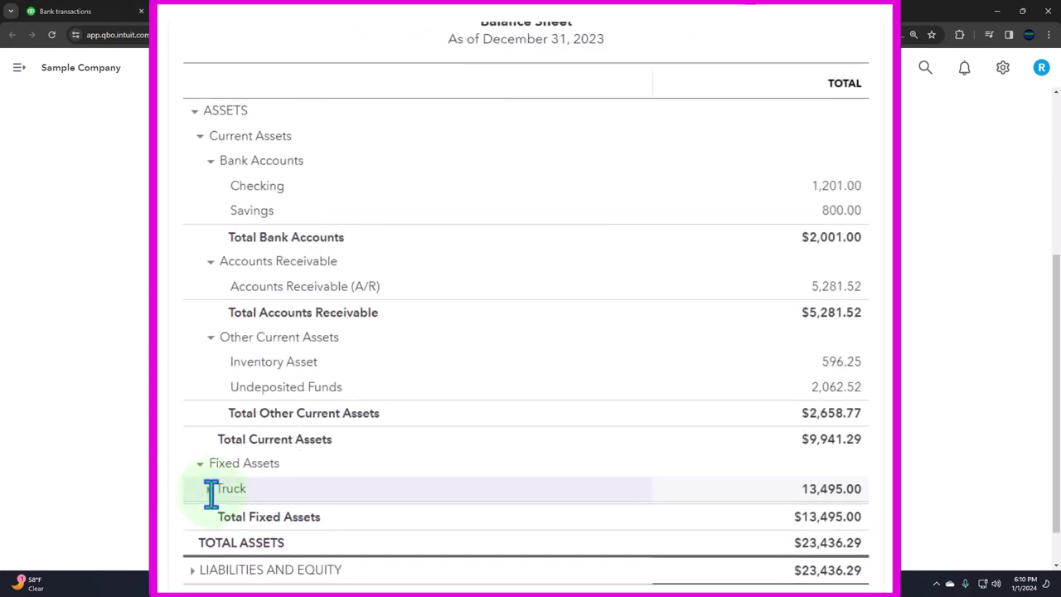
click(210, 490)
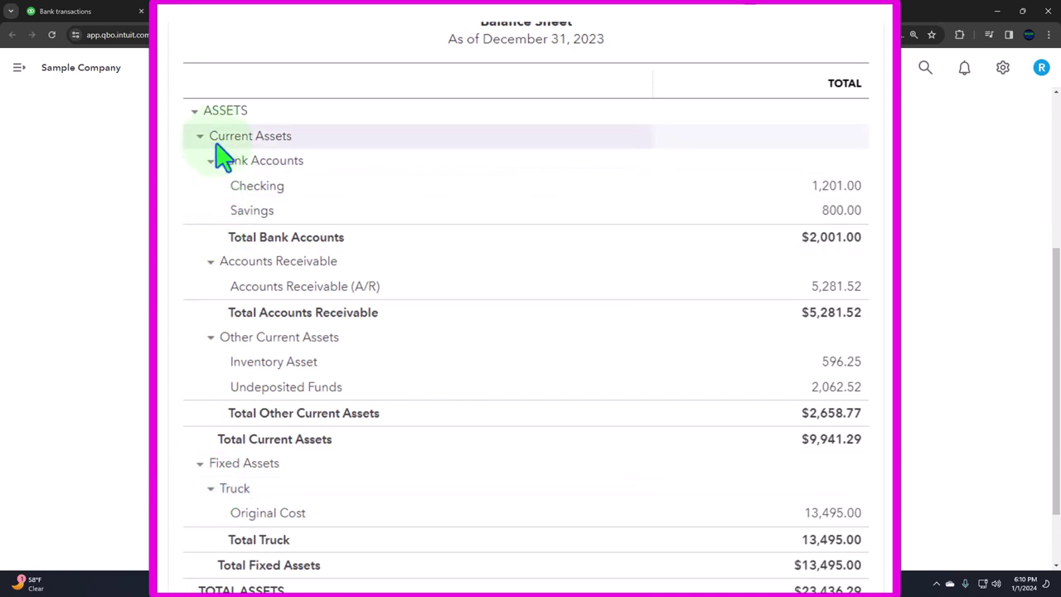
Collapse and re-expand the Assets, Current Assets and Bank Accounts levels of the Balance Sheet to examine their hierarchy
click(287, 154)
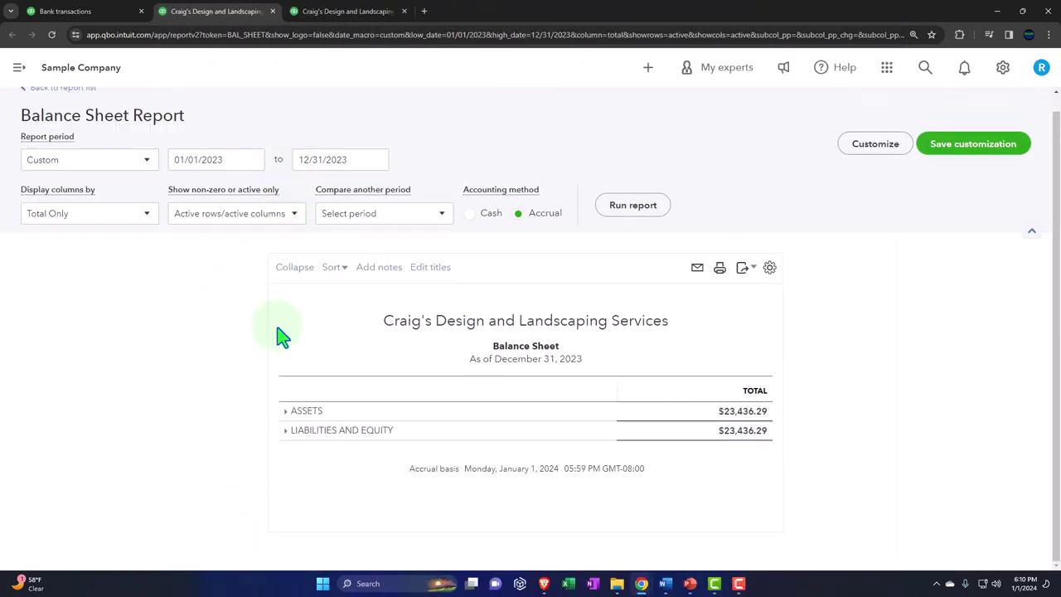
click(286, 411)
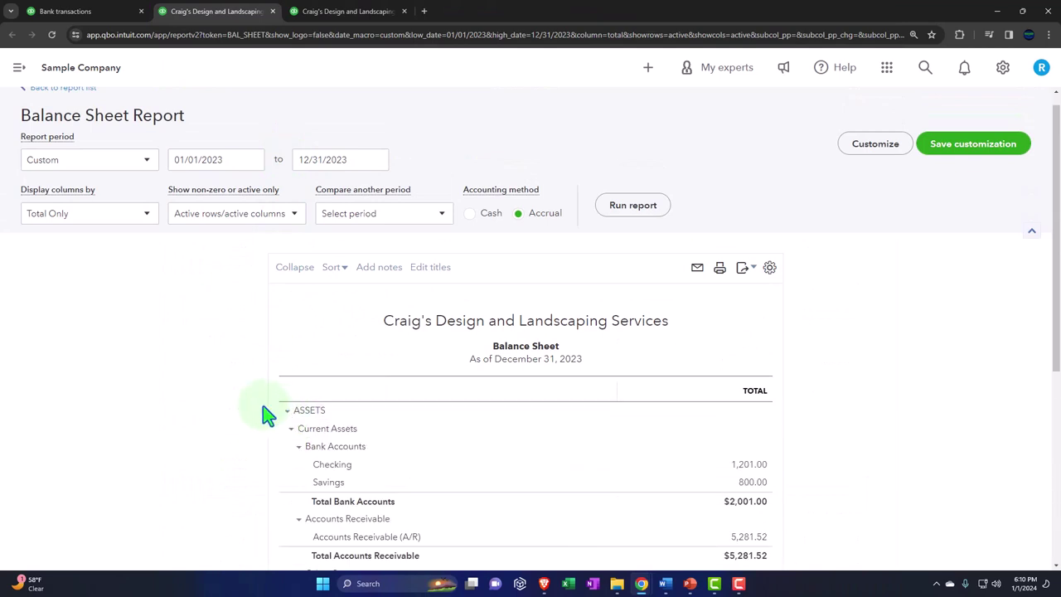
scroll(260, 415, down, 3)
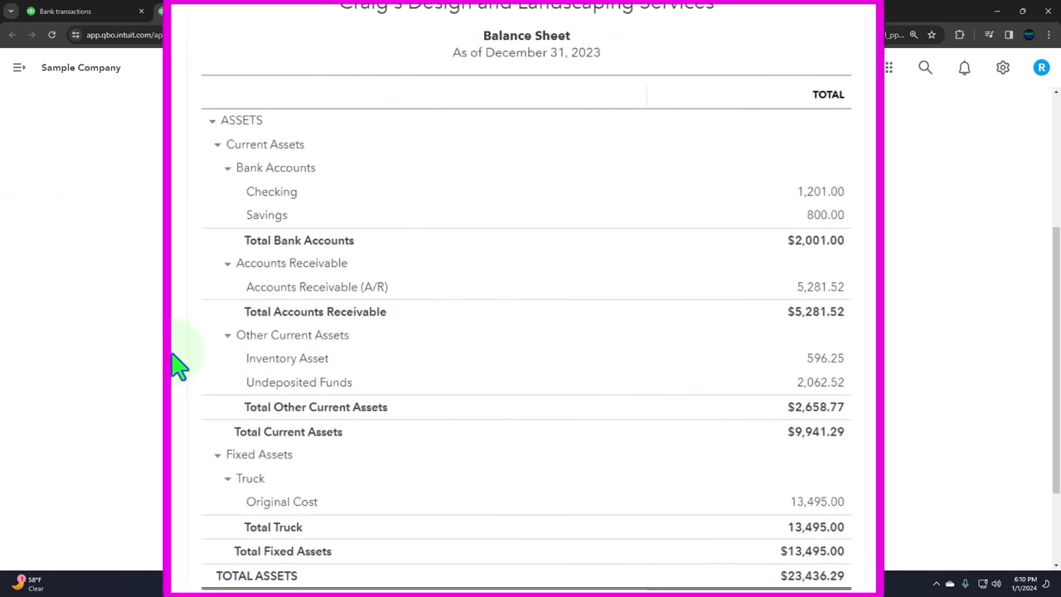
click(218, 149)
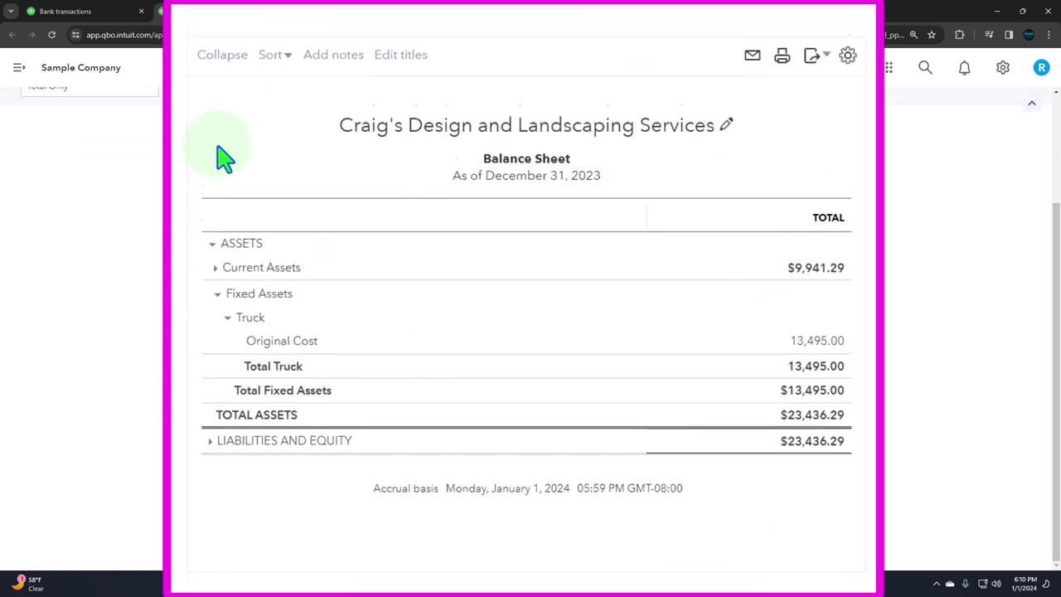
click(216, 274)
scroll(220, 283, down, 2)
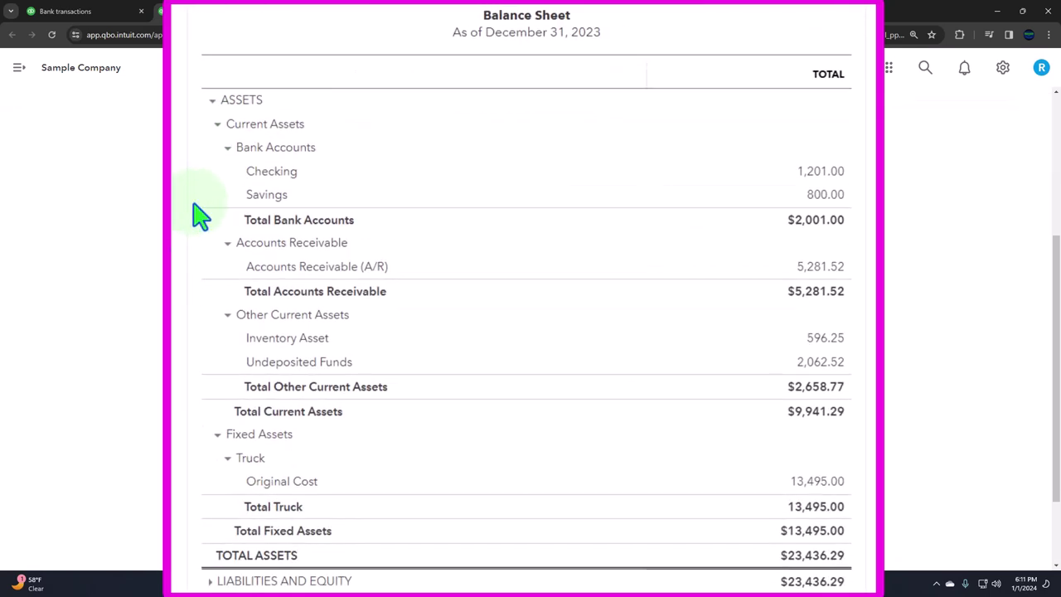
click(228, 150)
click(226, 151)
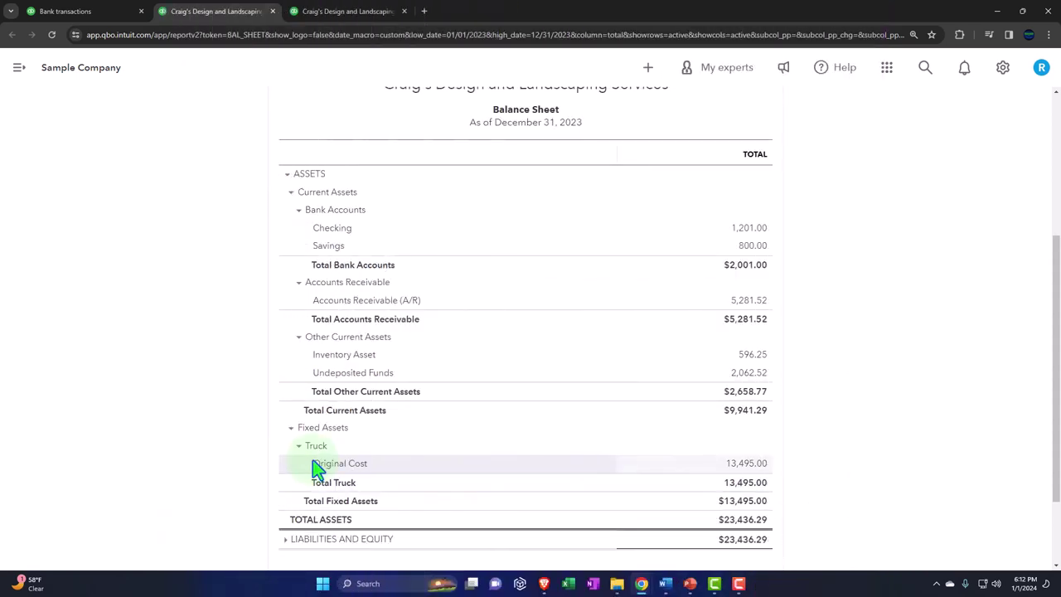
Return to the chart of accounts and examine the account types of the liability accounts, from Accounts Payable and Mastercard downward
click(93, 11)
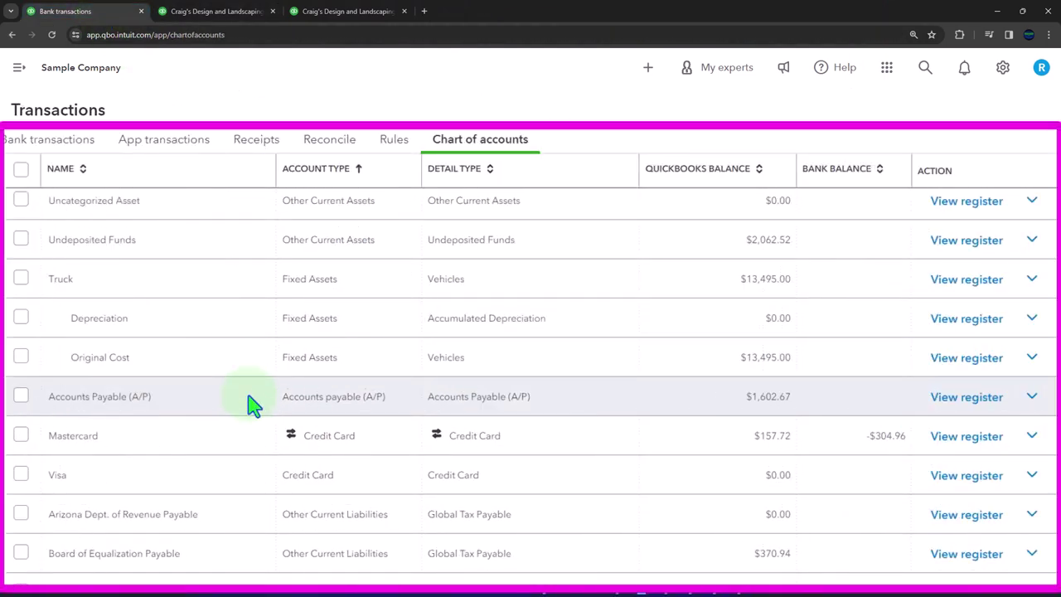
scroll(253, 406, down, 1)
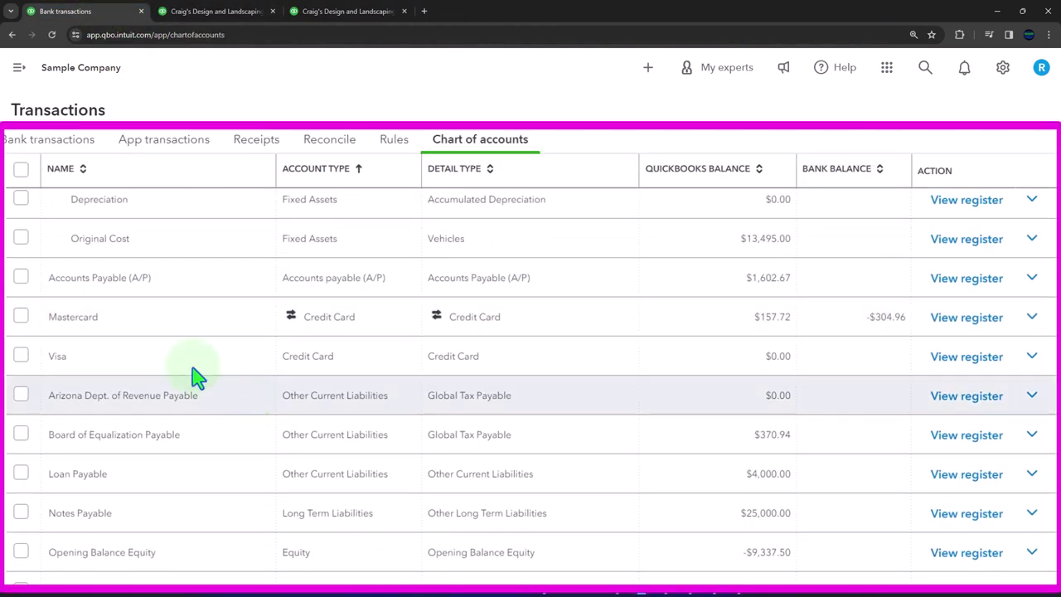
click(79, 298)
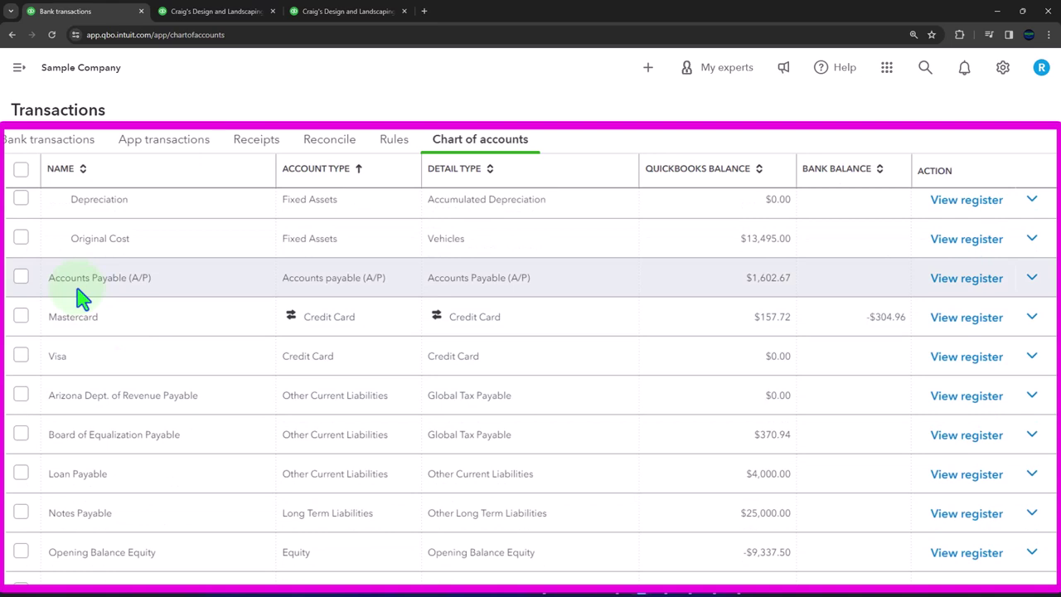
click(71, 320)
Expand the Liabilities and Equity section of the Balance Sheet and examine its liability and equity groups
click(201, 11)
scroll(273, 315, down, 2)
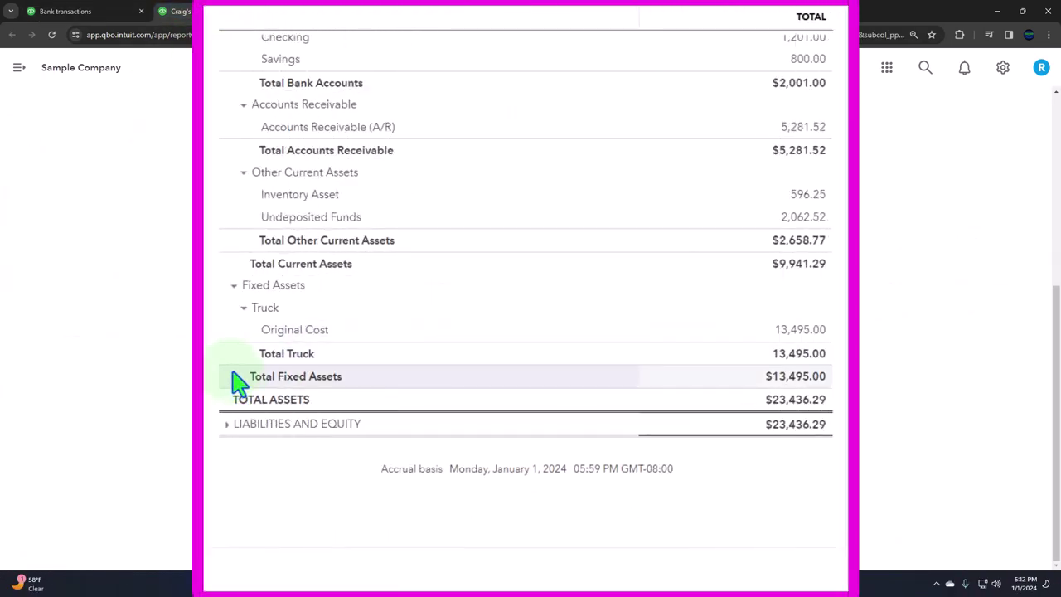
click(232, 425)
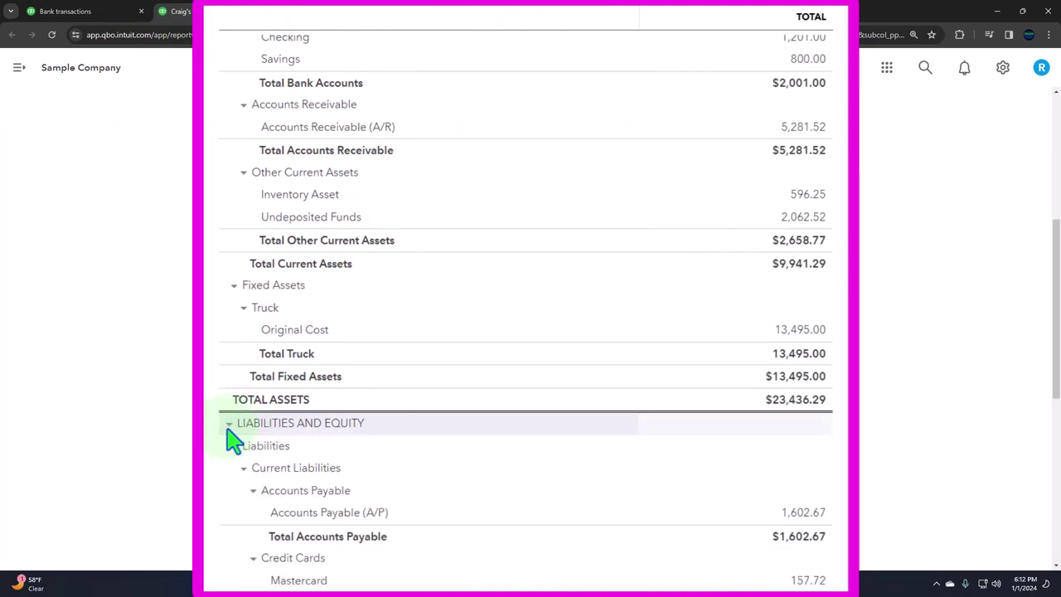
scroll(233, 442, down, 5)
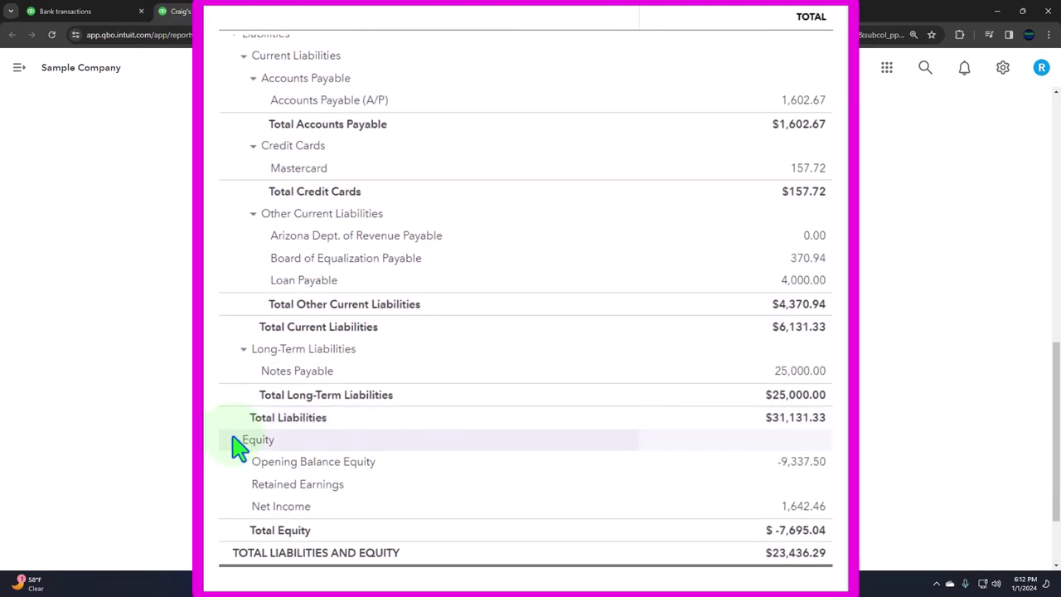
Collapse the Equity group on the Balance Sheet, then collapse and re-expand Current Liabilities to examine its subcategories
click(237, 446)
scroll(237, 448, up, 3)
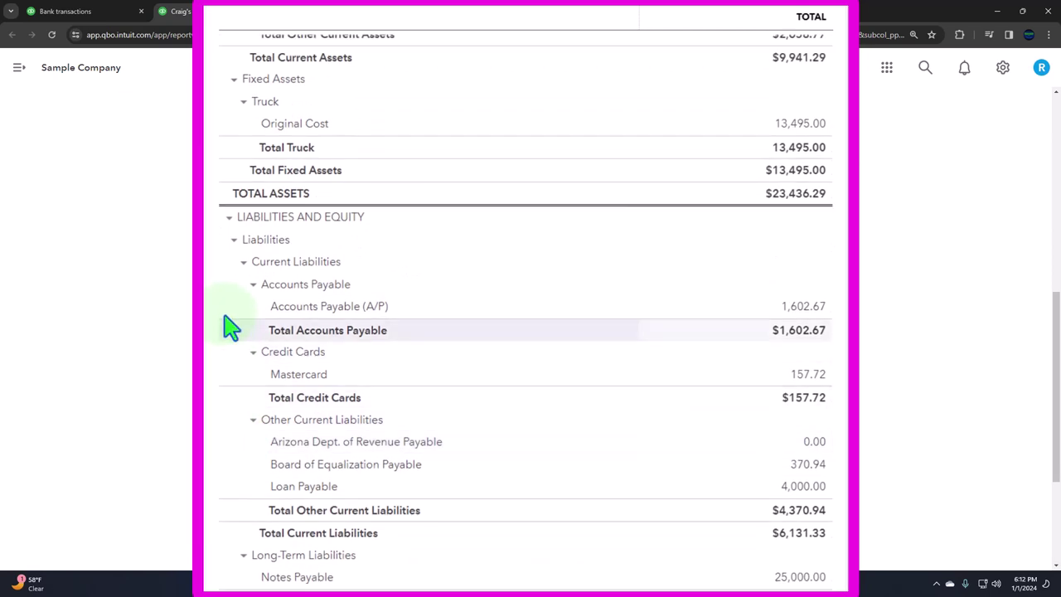
click(241, 263)
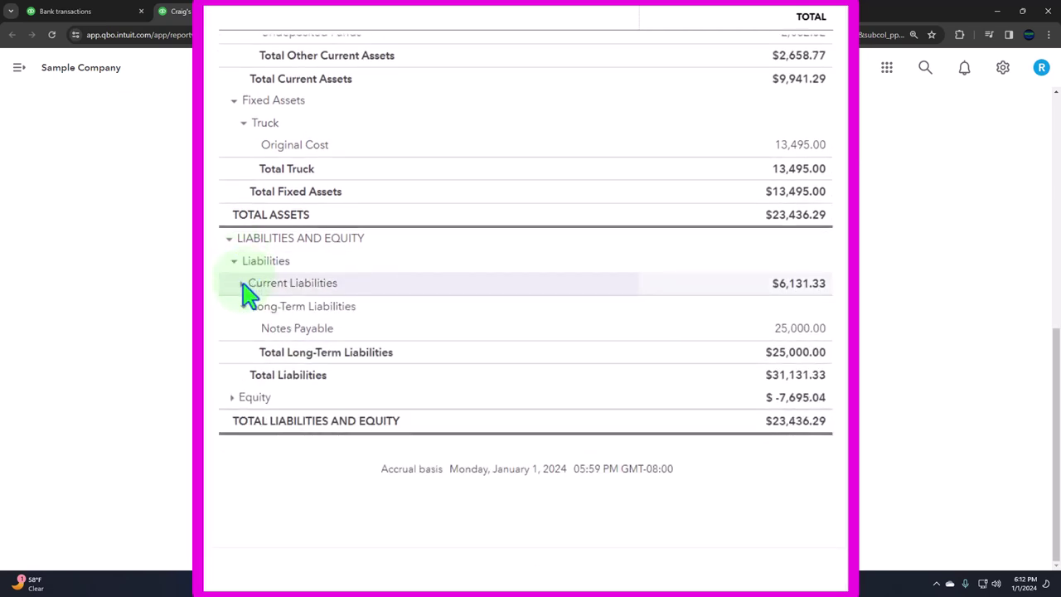
click(244, 284)
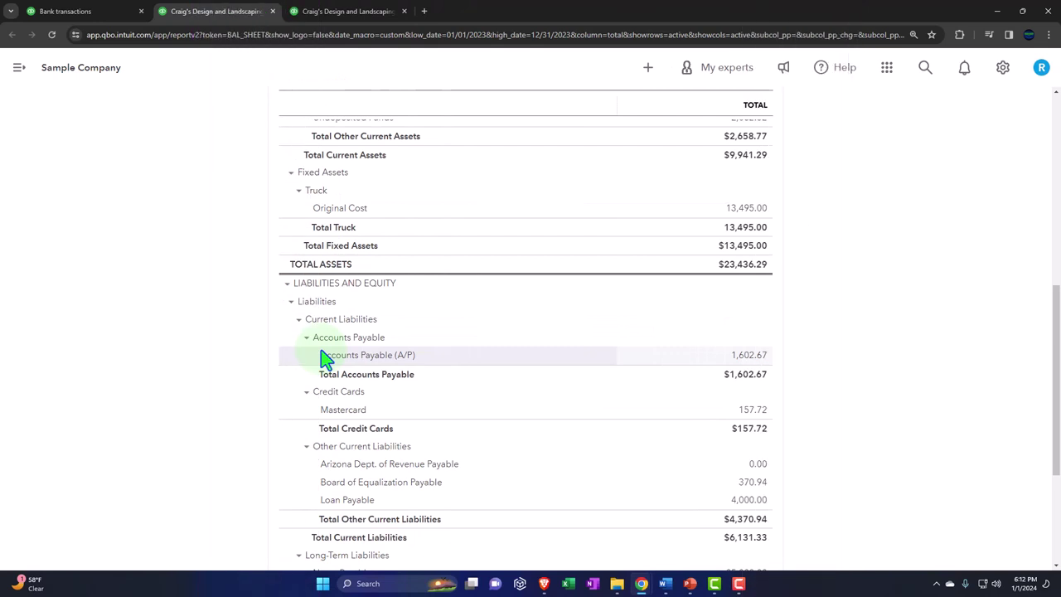
Compare the credit card accounts in the chart of accounts with the Balance Sheet, collapsing and re-expanding the Credit Cards group
click(83, 11)
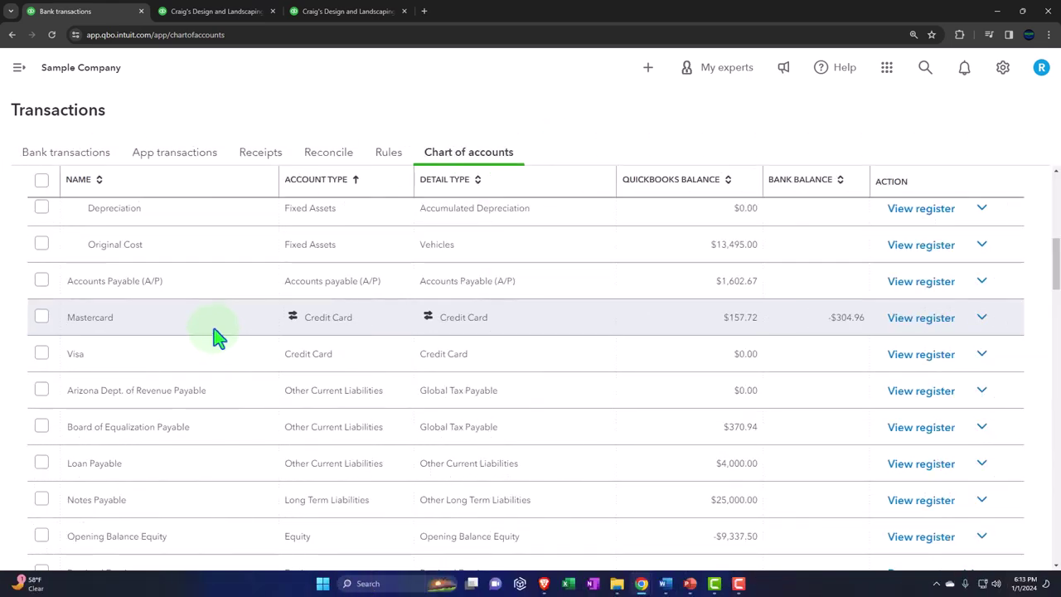
click(212, 14)
scroll(220, 355, down, 2)
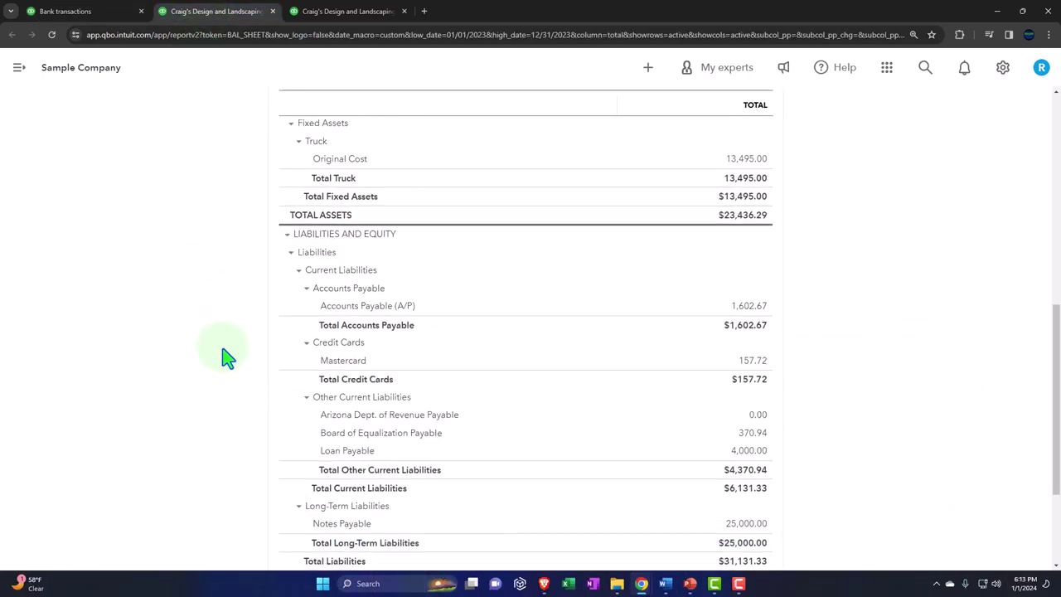
click(208, 358)
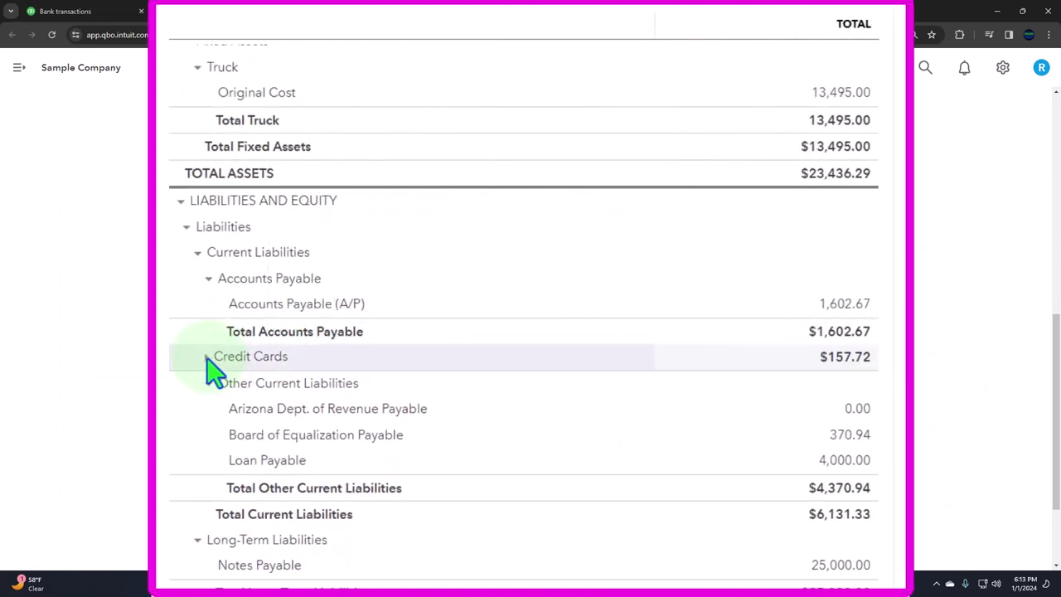
click(208, 358)
scroll(213, 372, down, 1)
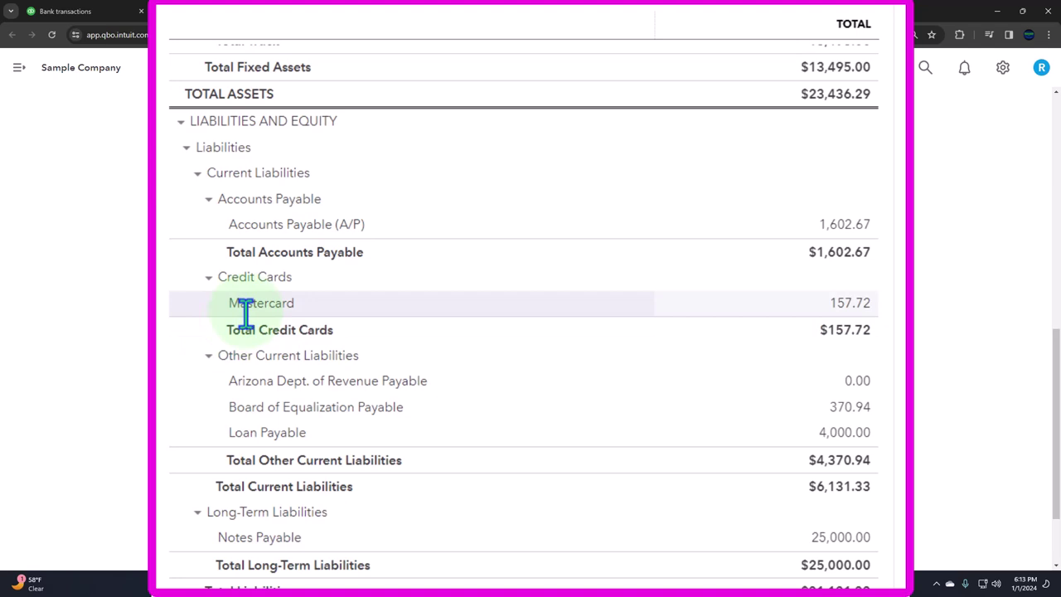
Compare the other current and long-term liabilities on the Balance Sheet with the matching account types in the chart of accounts
scroll(240, 322, down, 1)
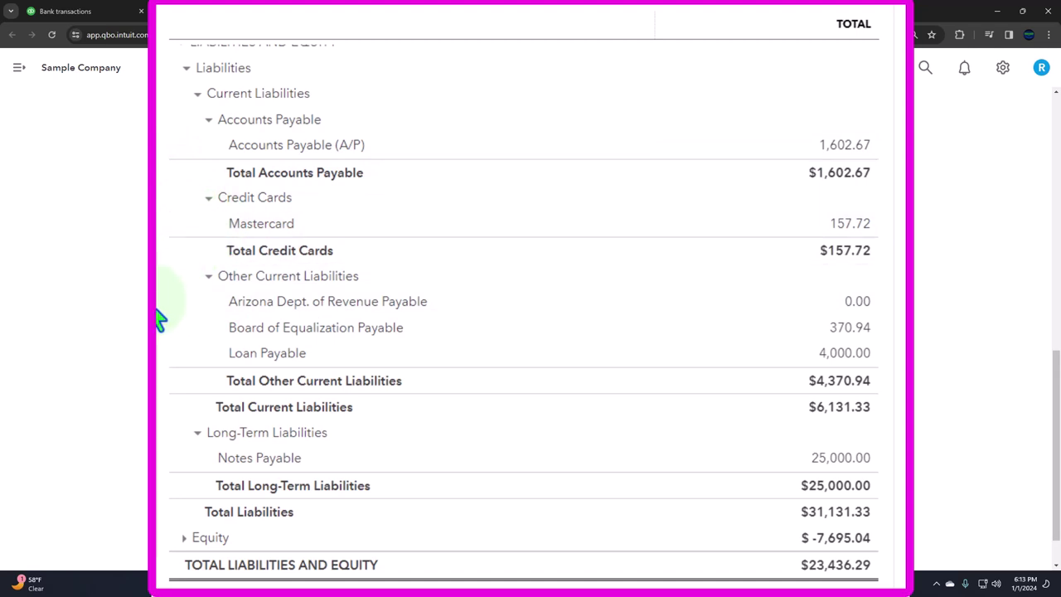
scroll(165, 340, down, 2)
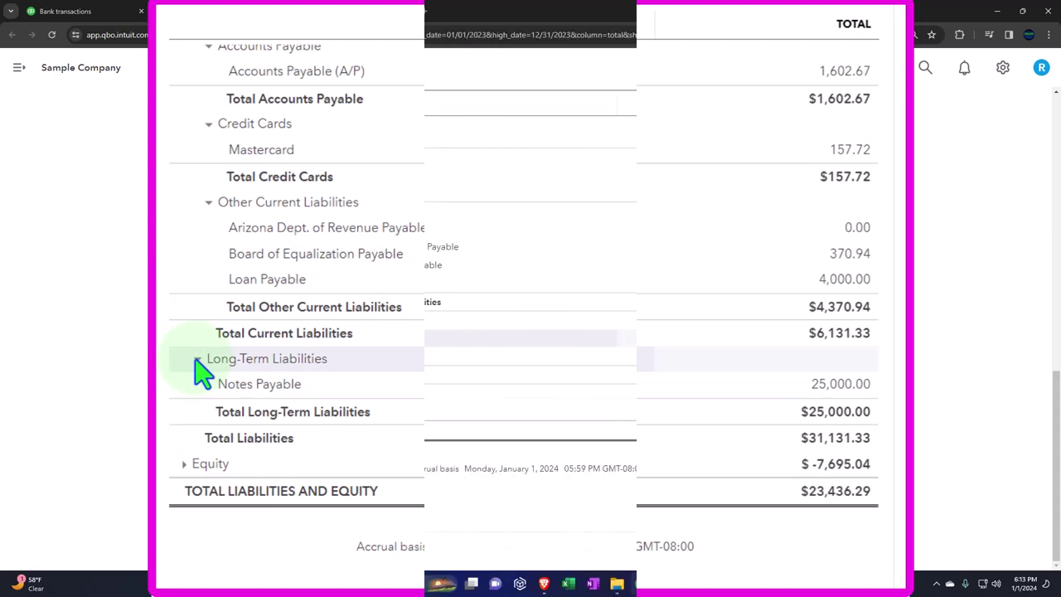
click(125, 13)
scroll(190, 360, down, 1)
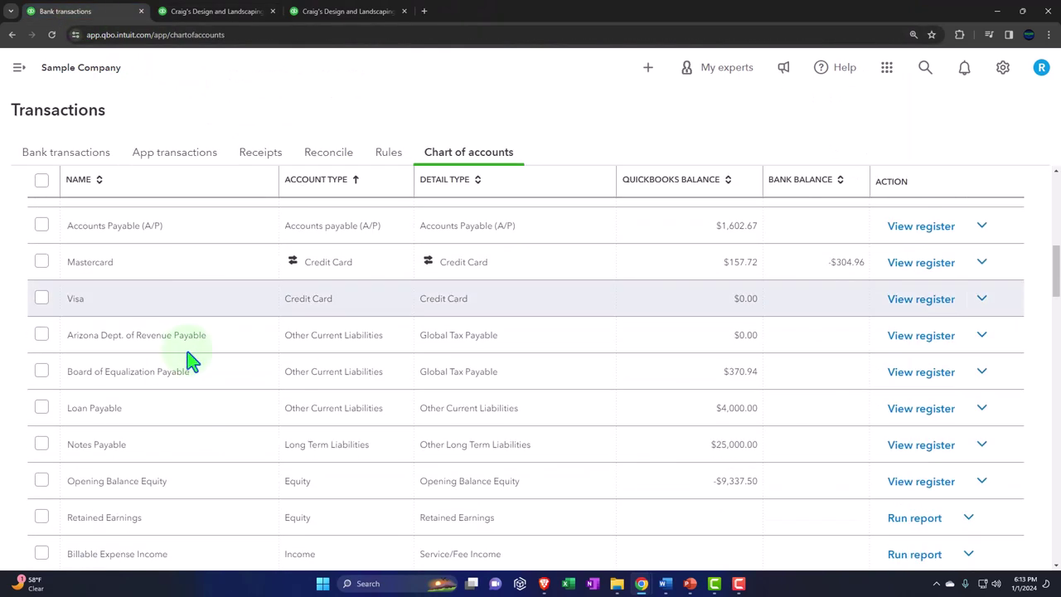
scroll(198, 380, down, 1)
scroll(199, 398, down, 2)
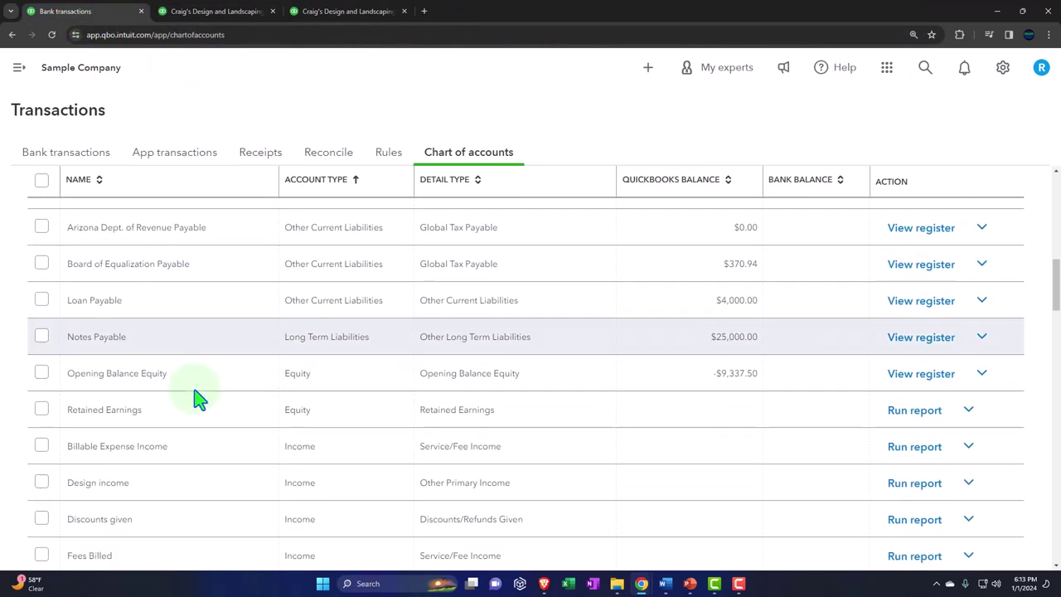
scroll(199, 398, down, 2)
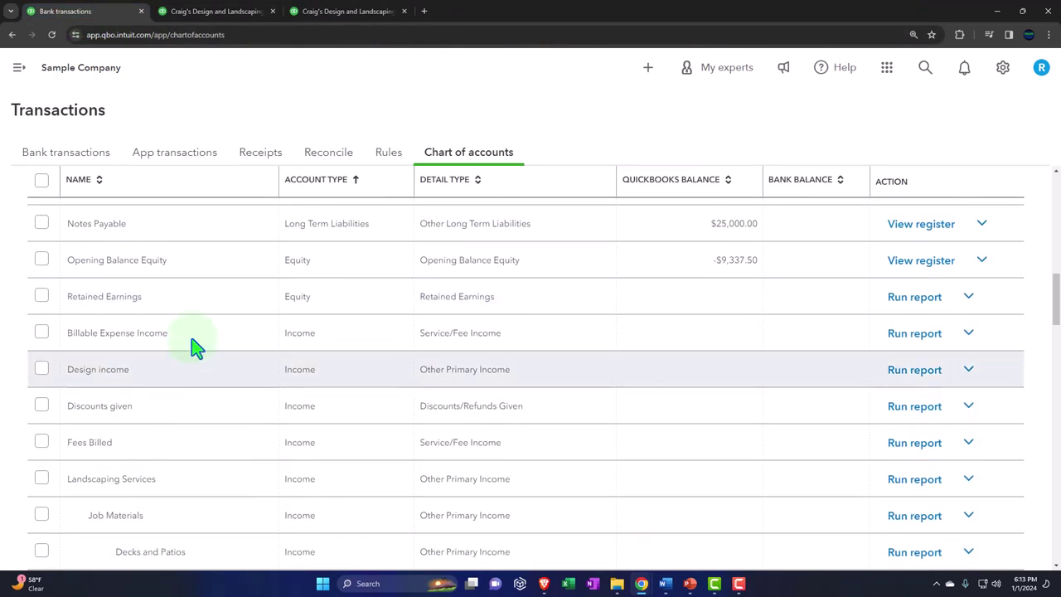
Expand the Equity group on the Balance Sheet and compare its lines with the equity accounts in the chart of accounts
click(214, 11)
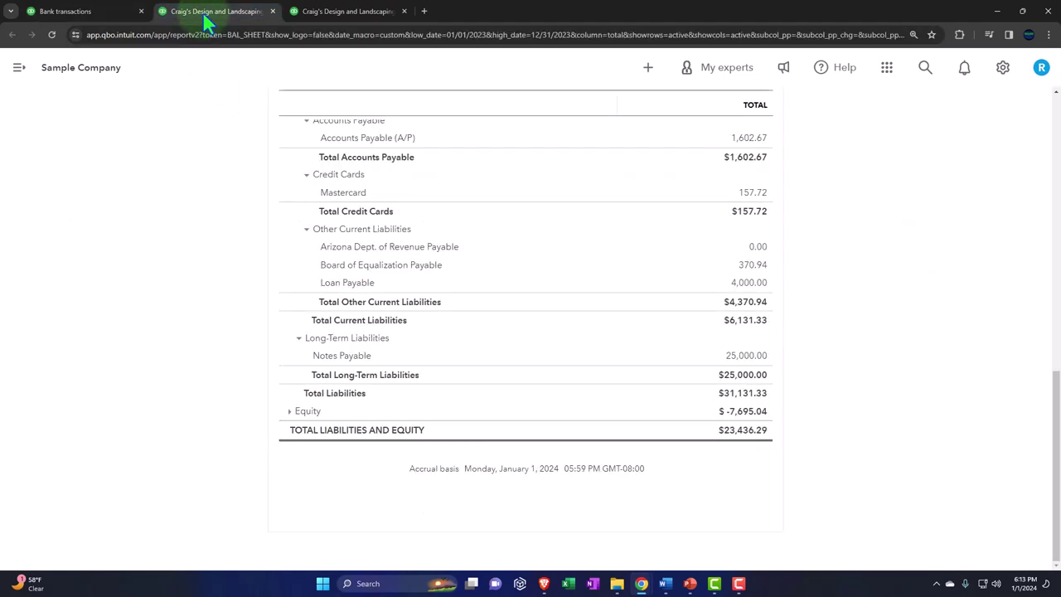
click(288, 409)
scroll(149, 539, down, 2)
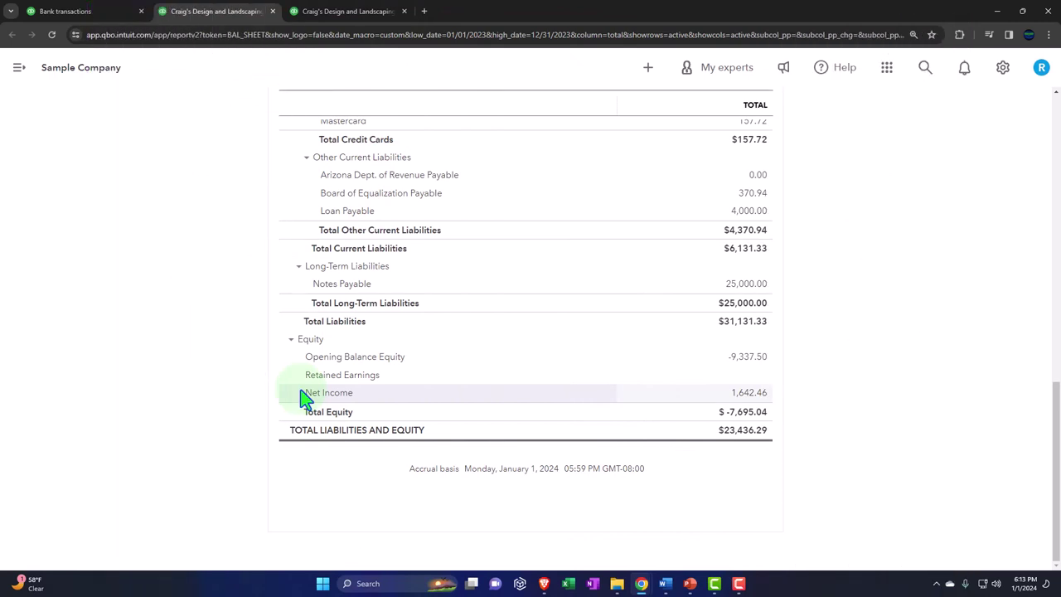
click(110, 14)
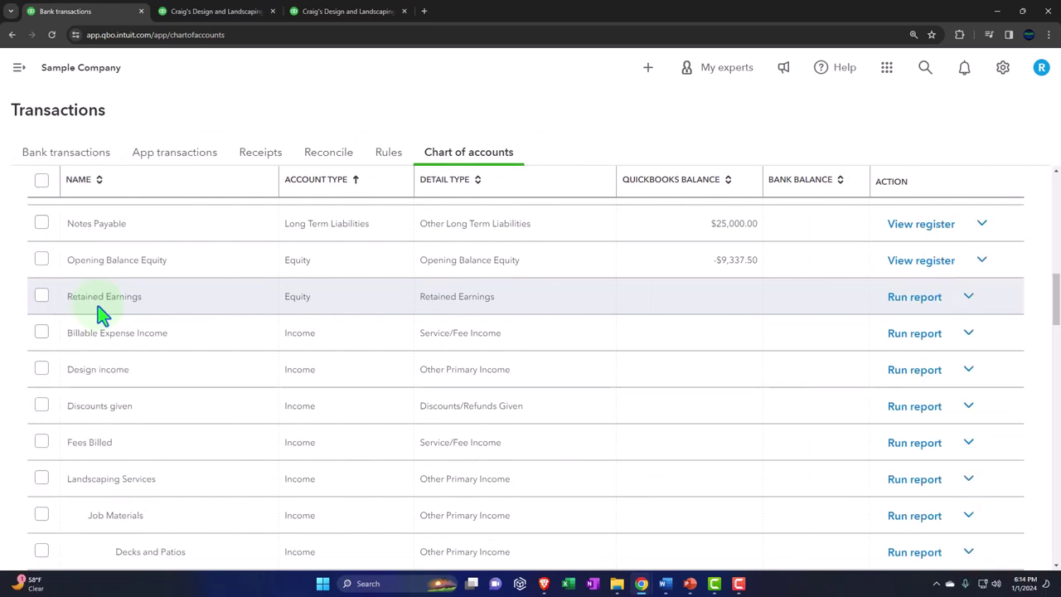
click(224, 12)
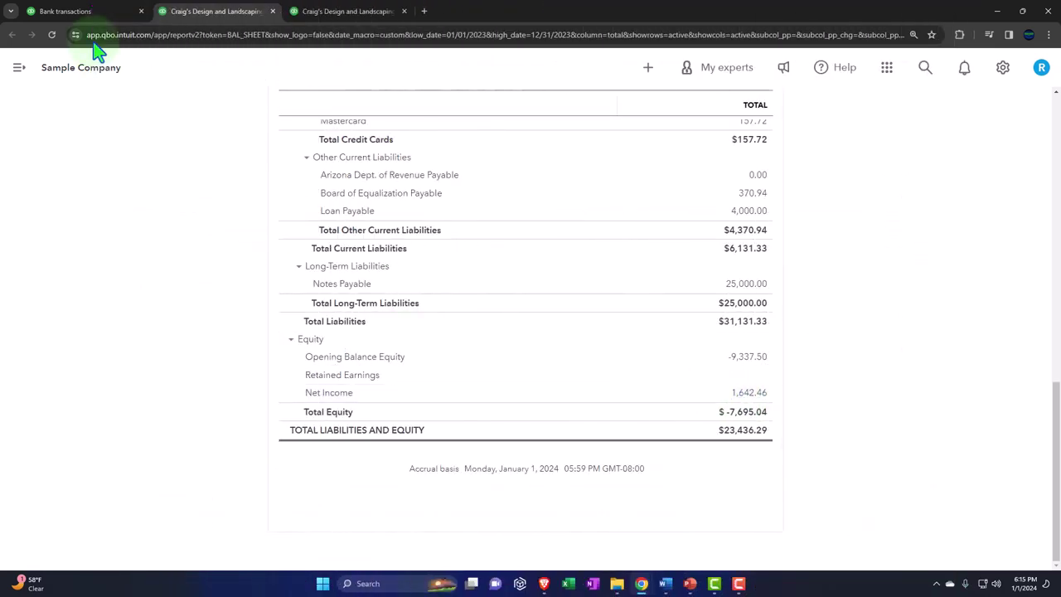
click(91, 12)
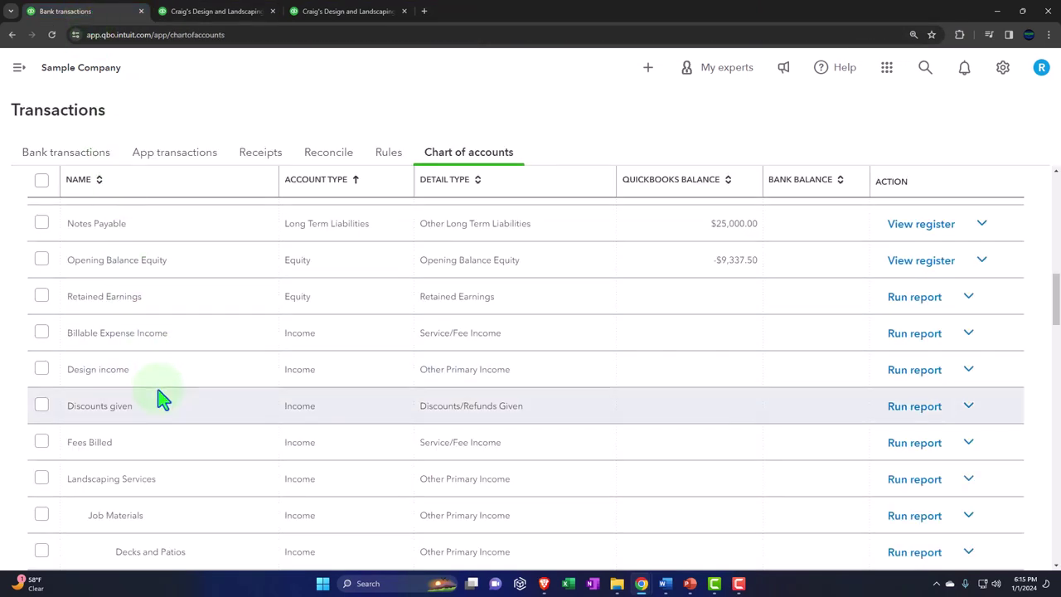
click(248, 13)
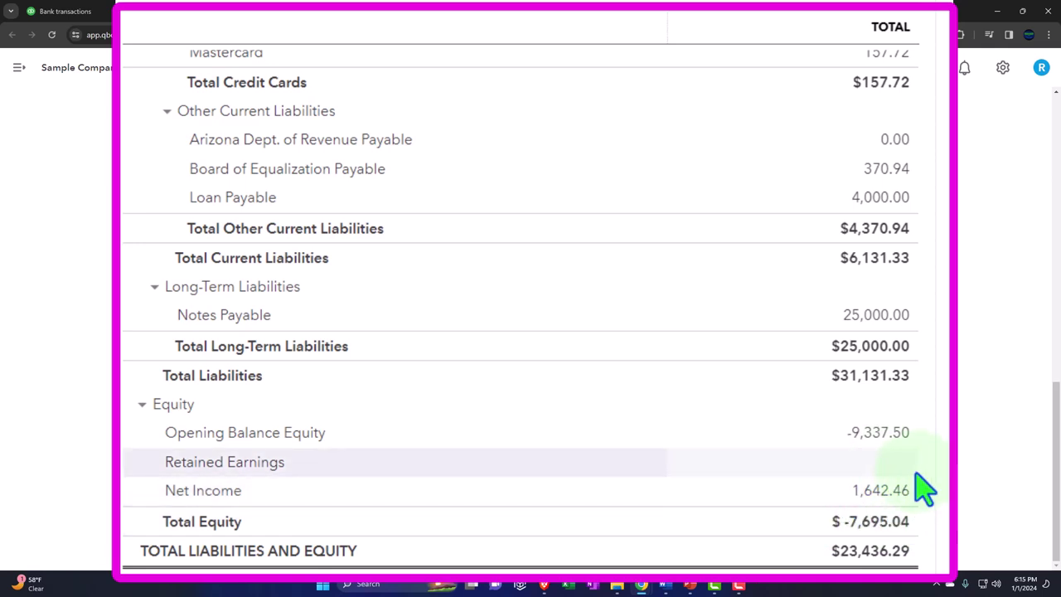
Run the Balance Sheet for 01/01/2024 to 12/31/2024 and examine Retained Earnings and Net Income in its equity section
scroll(386, 473, up, 15)
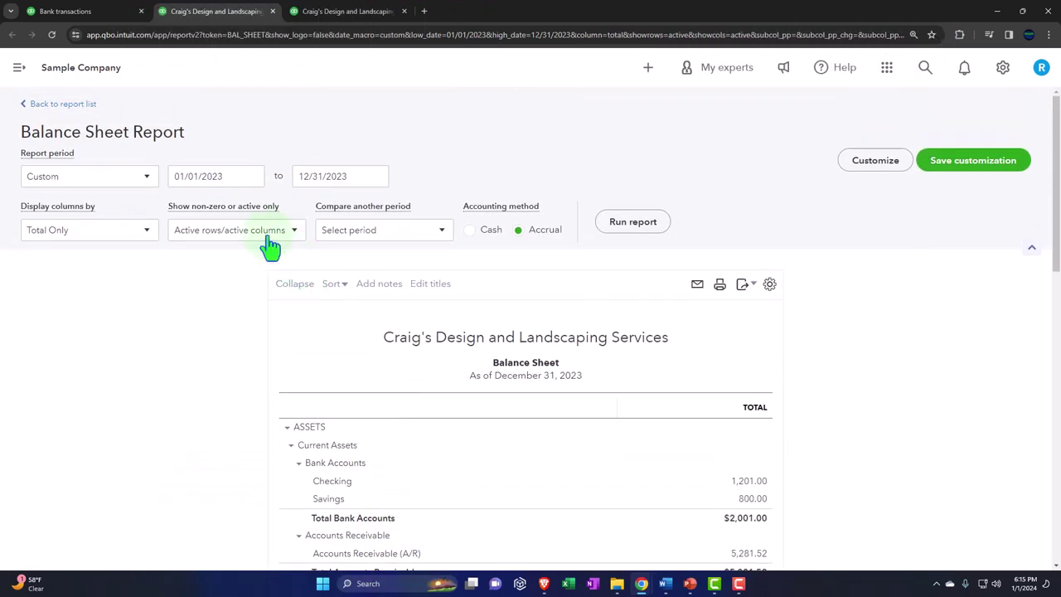
drag(235, 185, 172, 176)
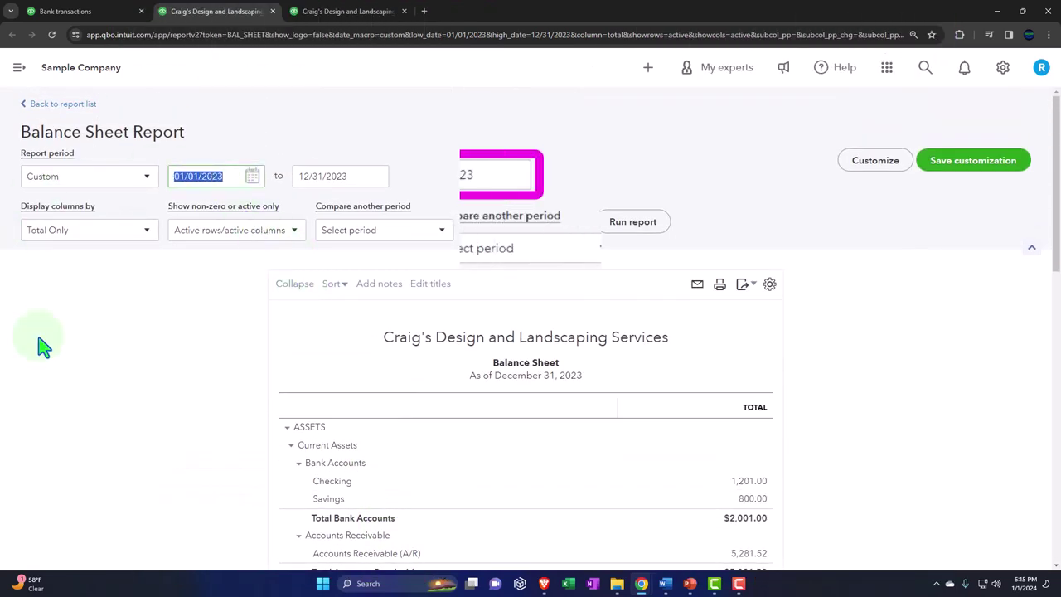
text(01/01/2024)
key(Tab)
text(1)
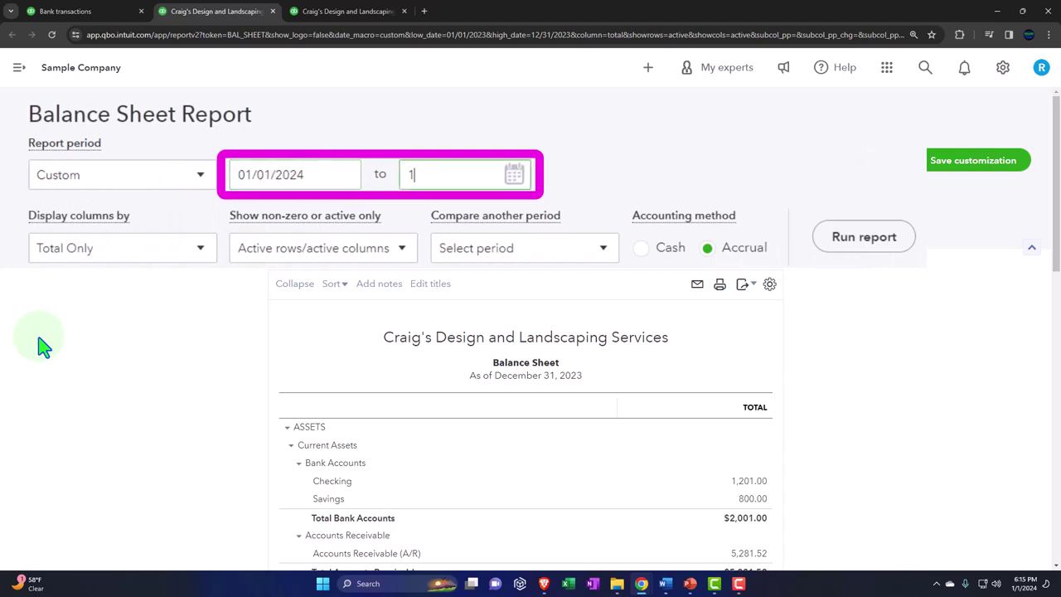
text(2/31/2024)
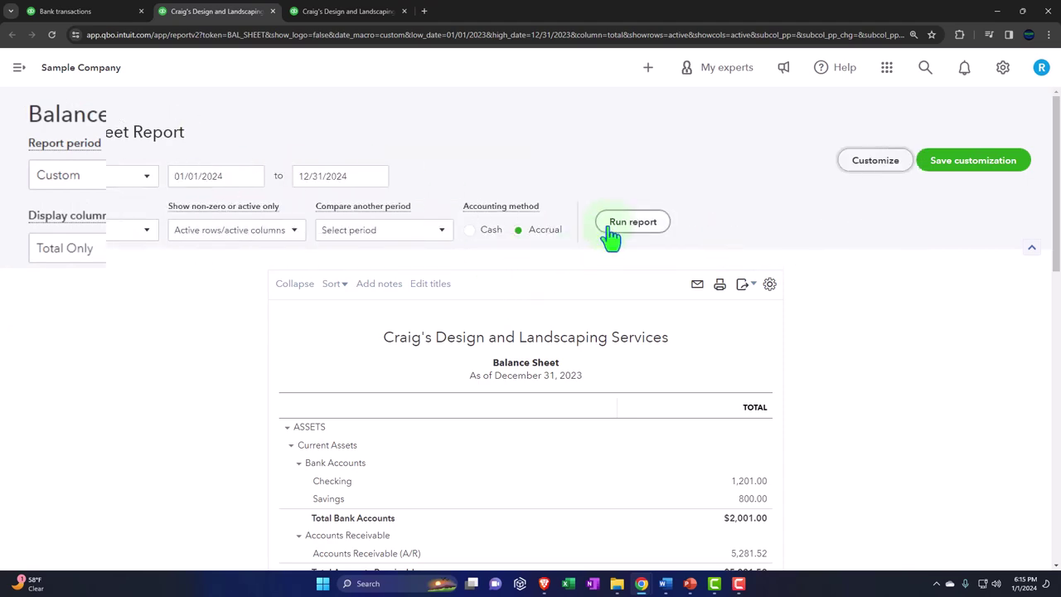
click(631, 224)
scroll(700, 374, down, 10)
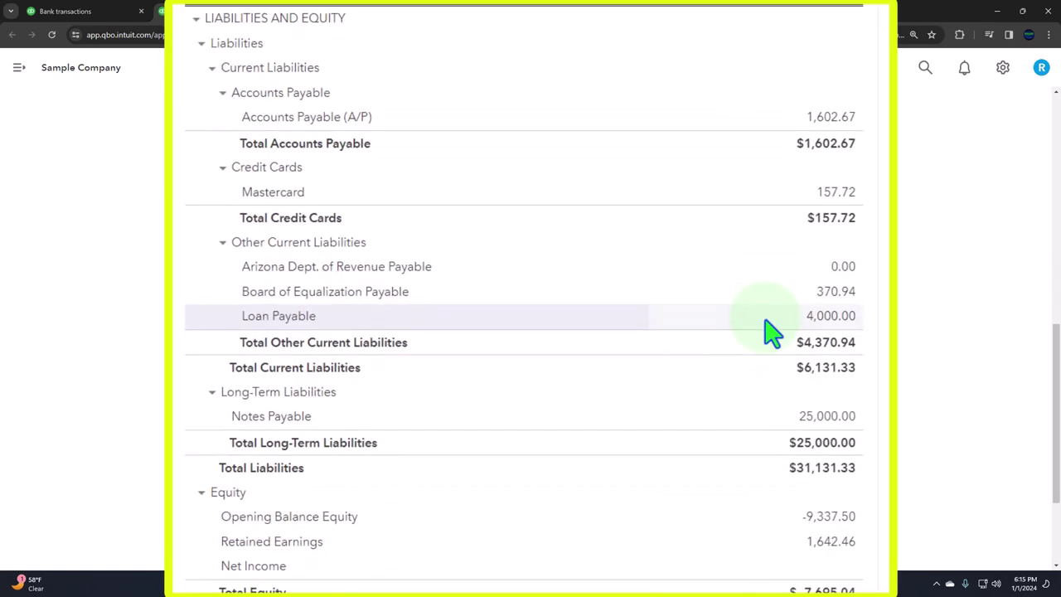
scroll(784, 365, down, 1)
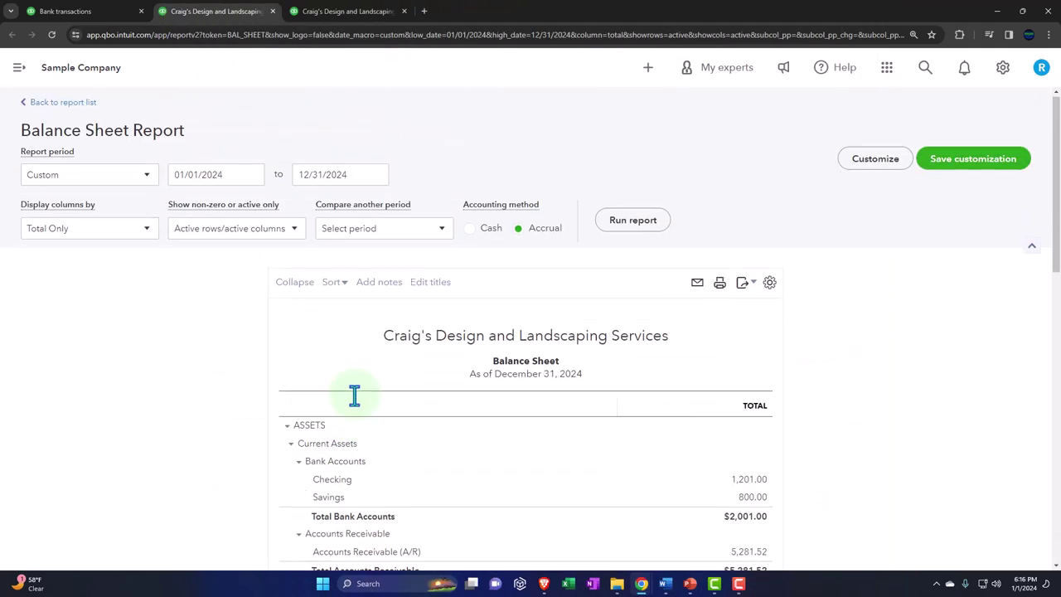
Rerun the Balance Sheet for 01/01/2023 to 12/31/2023 and examine its equity section
click(223, 173)
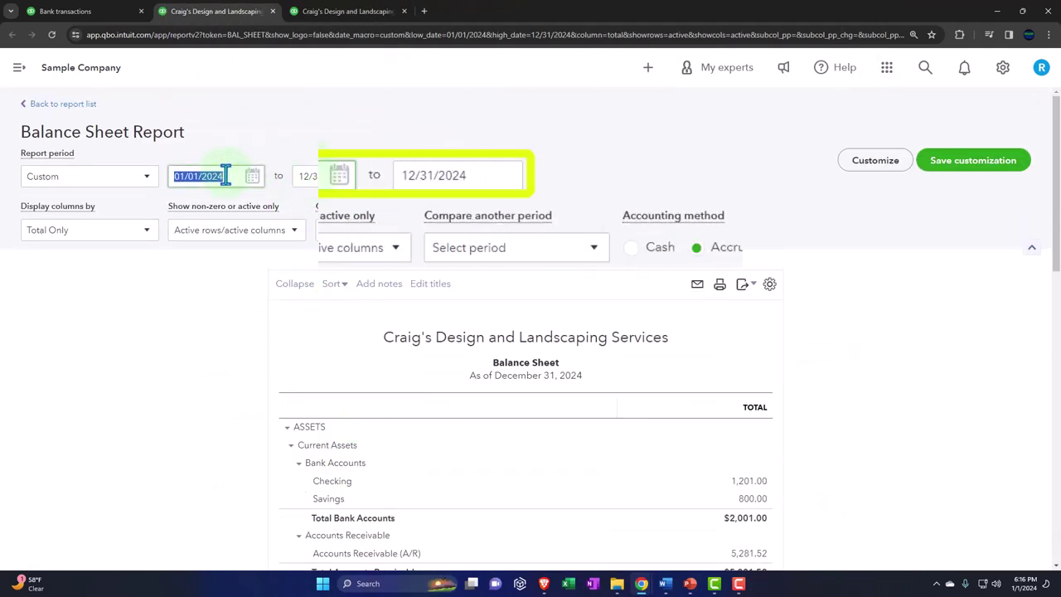
key(BackSpace)
text(3)
key(Tab)
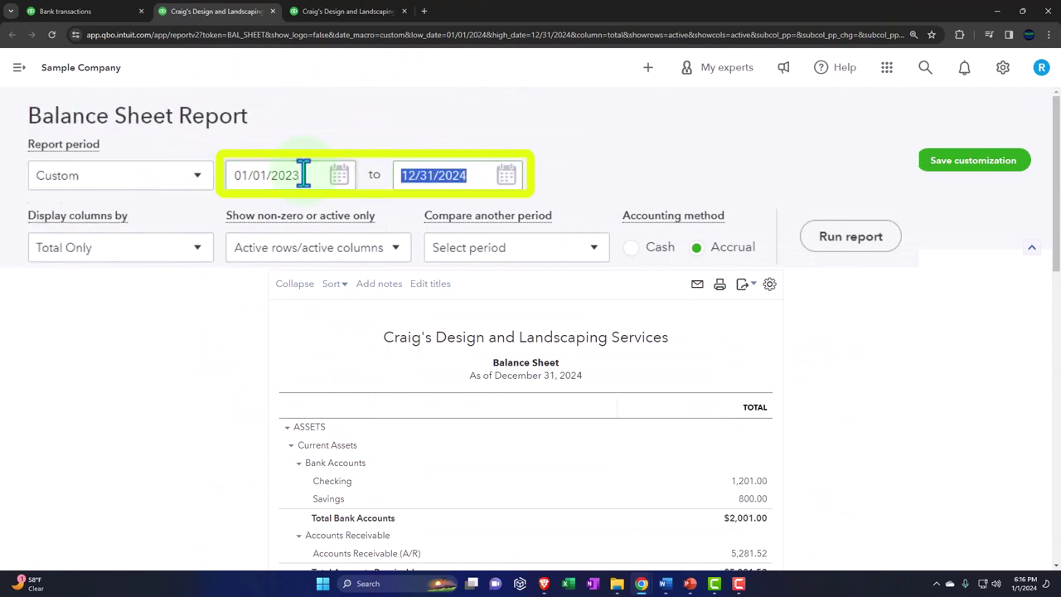
click(485, 175)
key(BackSpace)
text(3)
click(851, 236)
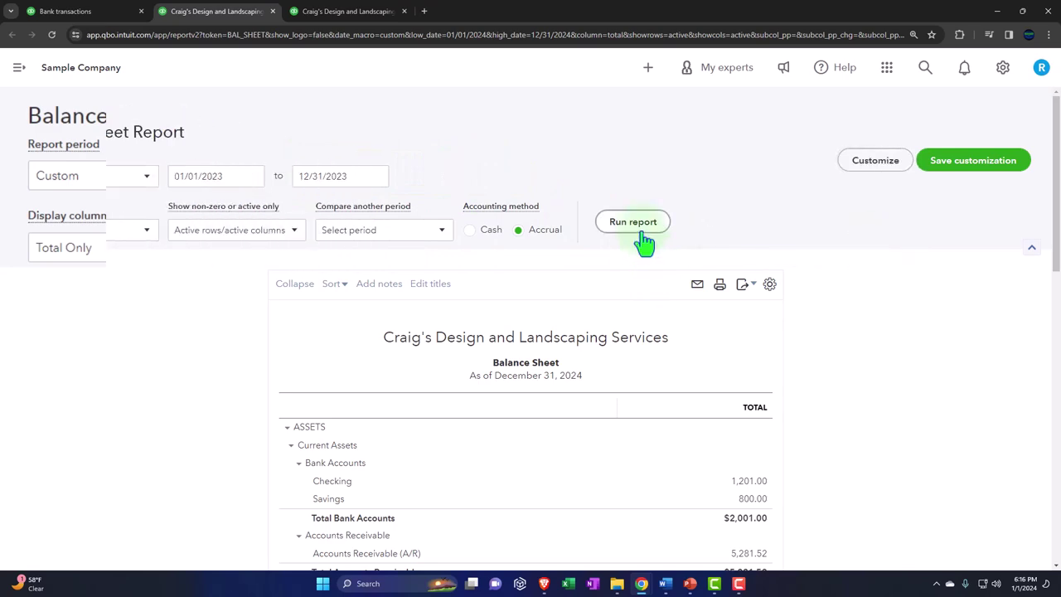
scroll(384, 417, down, 2)
scroll(385, 418, down, 5)
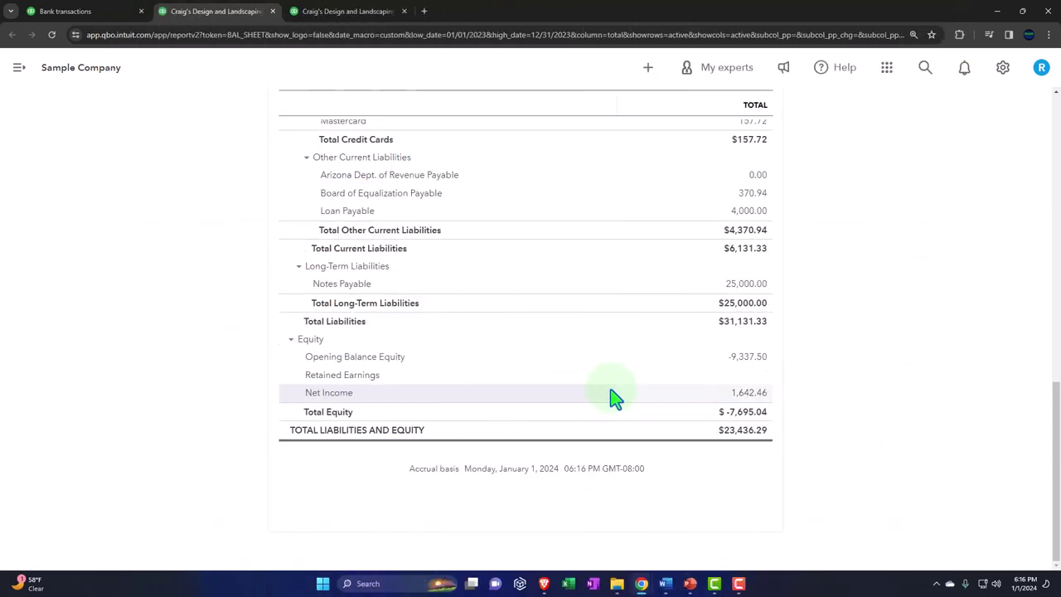
Review the equity and first income accounts in the chart of accounts, and expand the Income section of the Profit and Loss
click(101, 22)
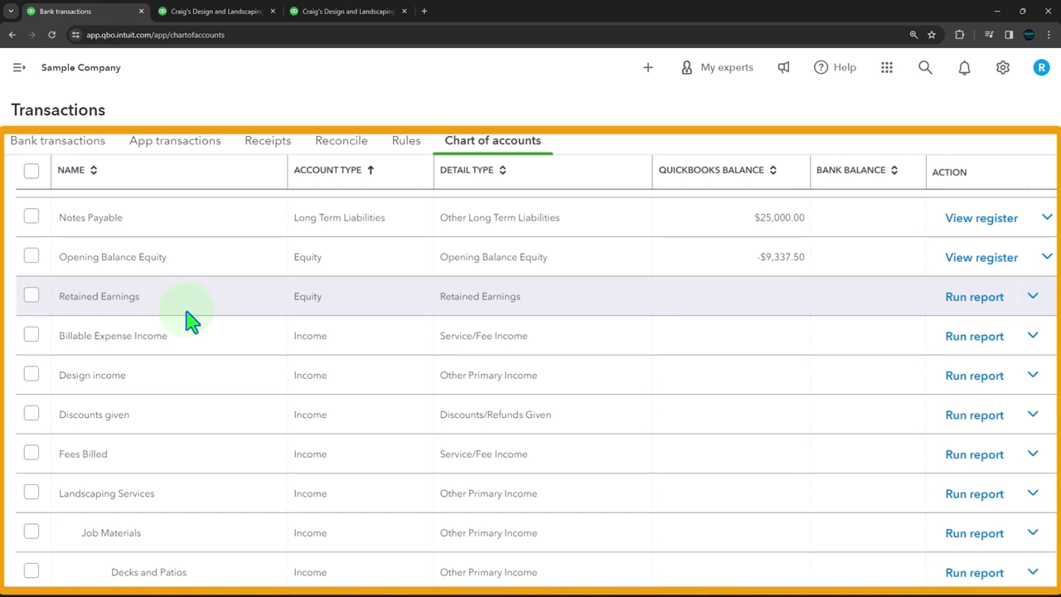
scroll(189, 322, down, 1)
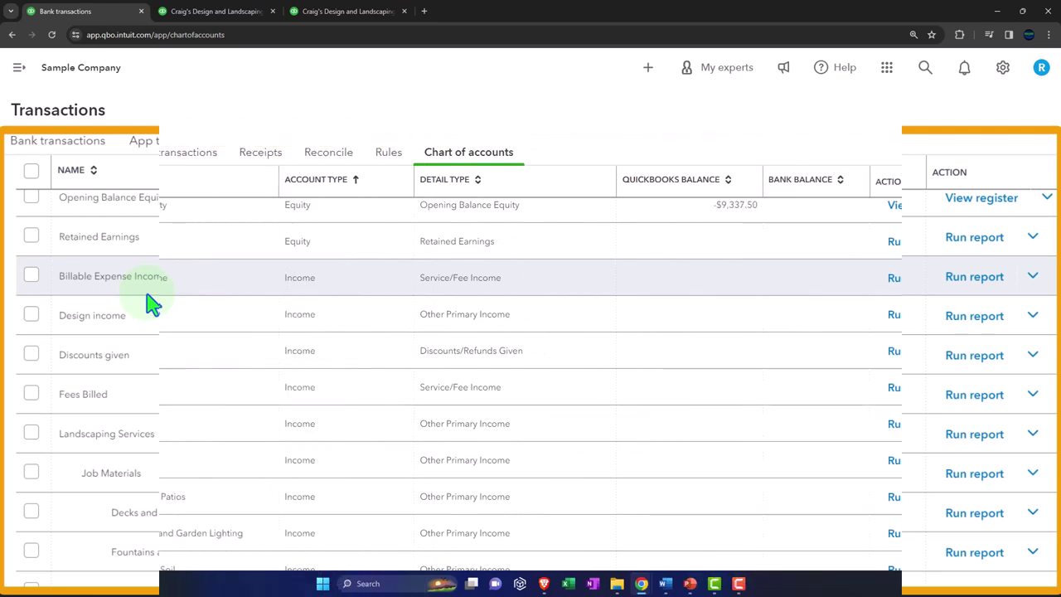
click(319, 12)
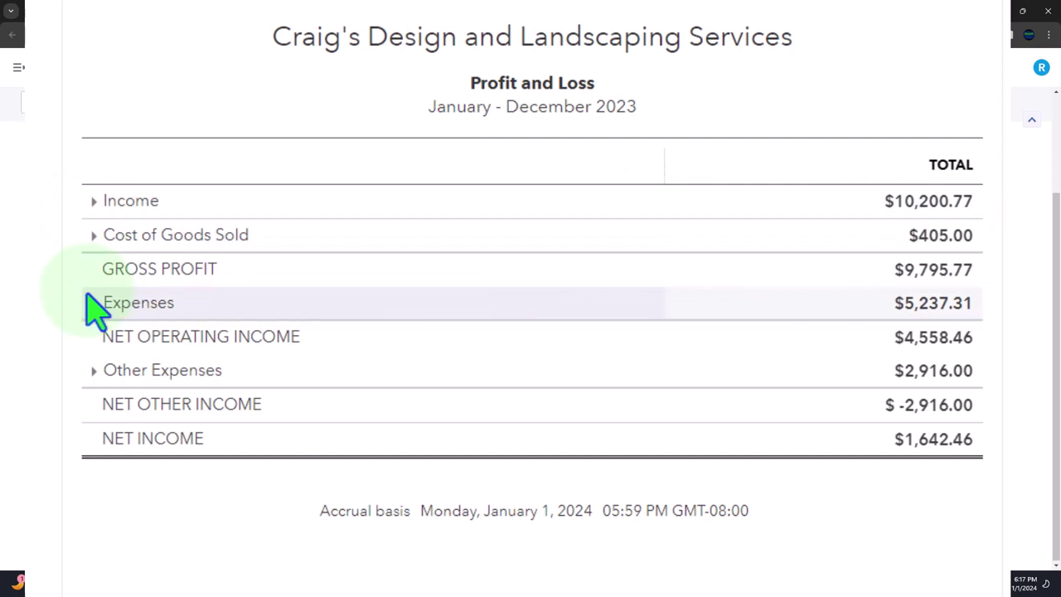
click(95, 203)
scroll(71, 292, down, 2)
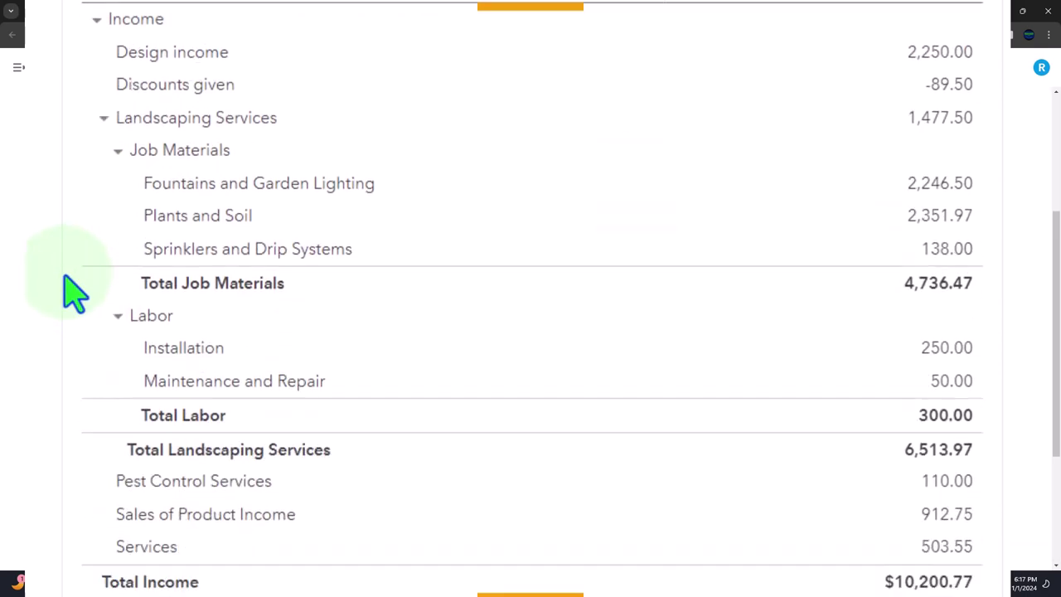
scroll(71, 292, down, 3)
scroll(71, 292, up, 2)
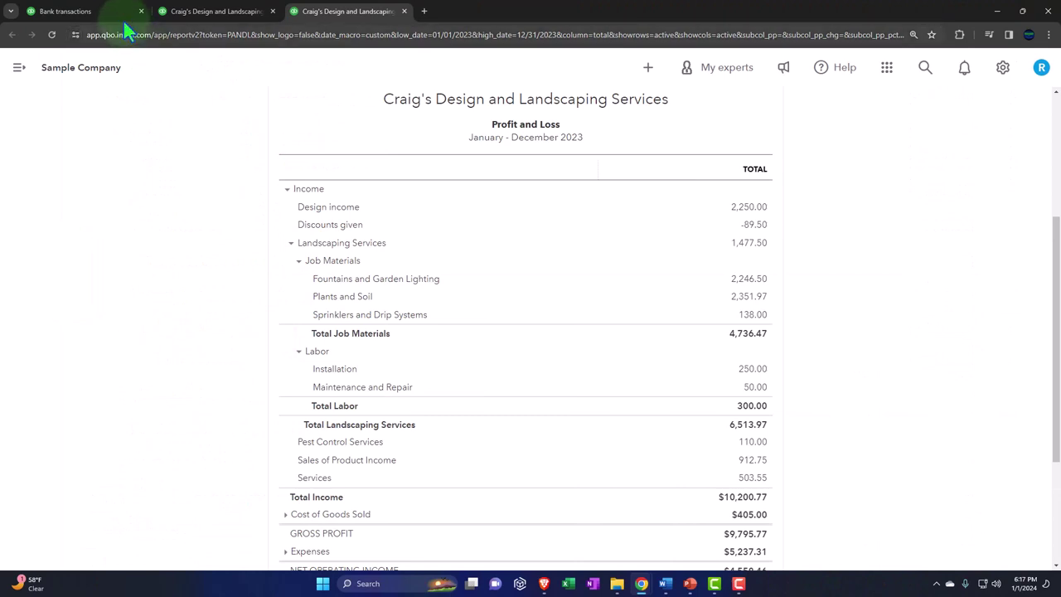
Return to the chart of accounts and examine the account types from the income accounts through Cost of Goods Sold to the expenses
click(119, 23)
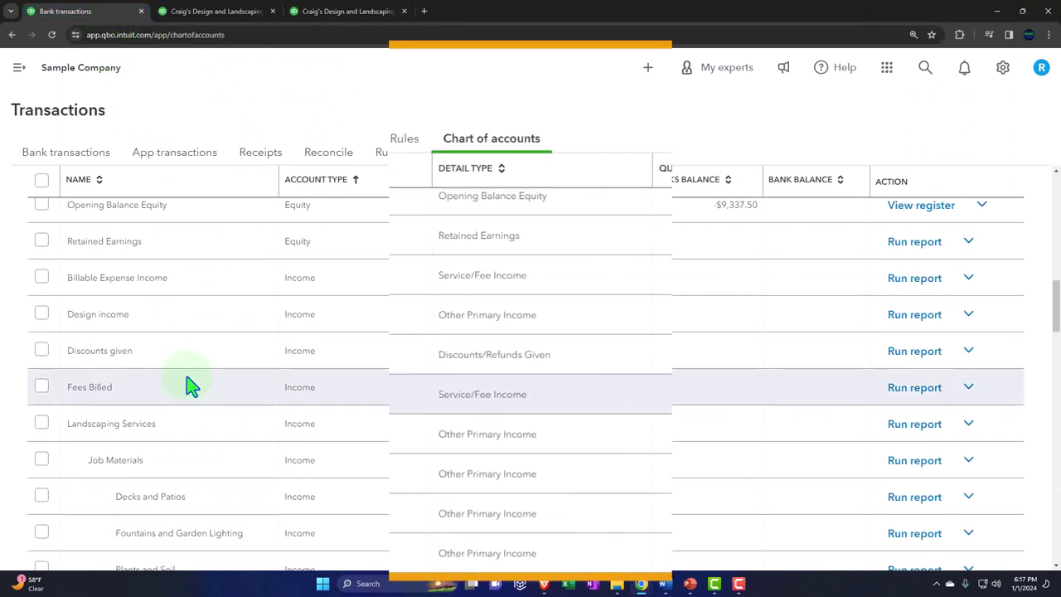
scroll(185, 387, down, 1)
scroll(189, 393, down, 1)
scroll(189, 393, up, 3)
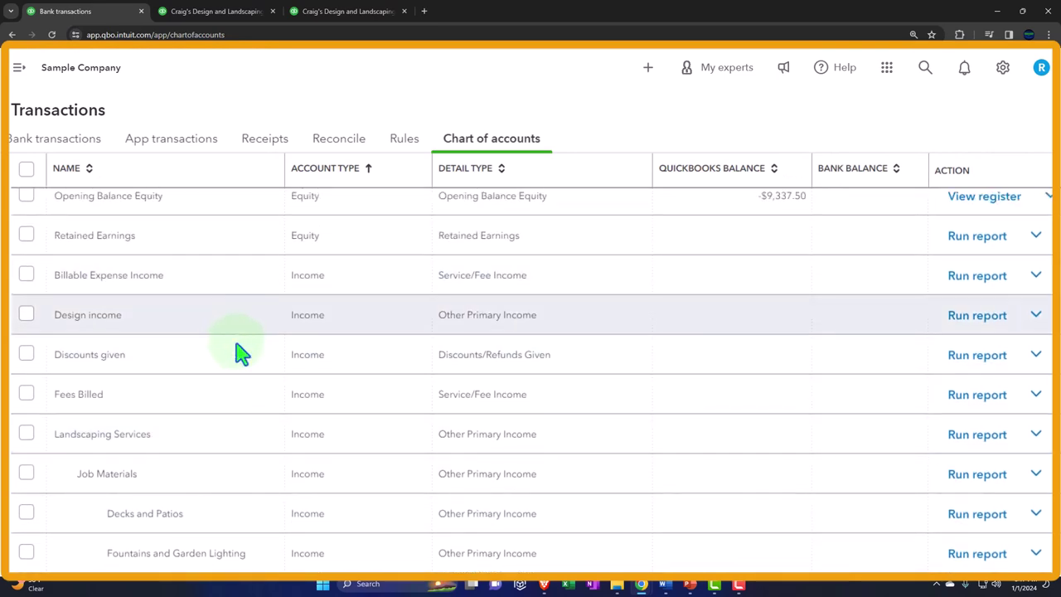
scroll(239, 356, down, 3)
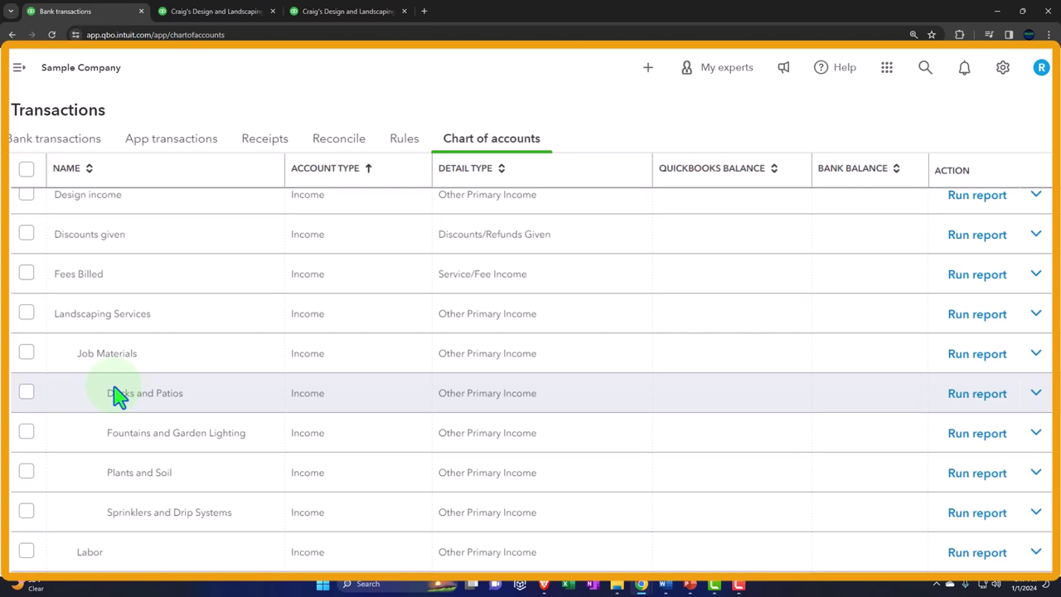
scroll(117, 391, down, 4)
scroll(114, 387, down, 4)
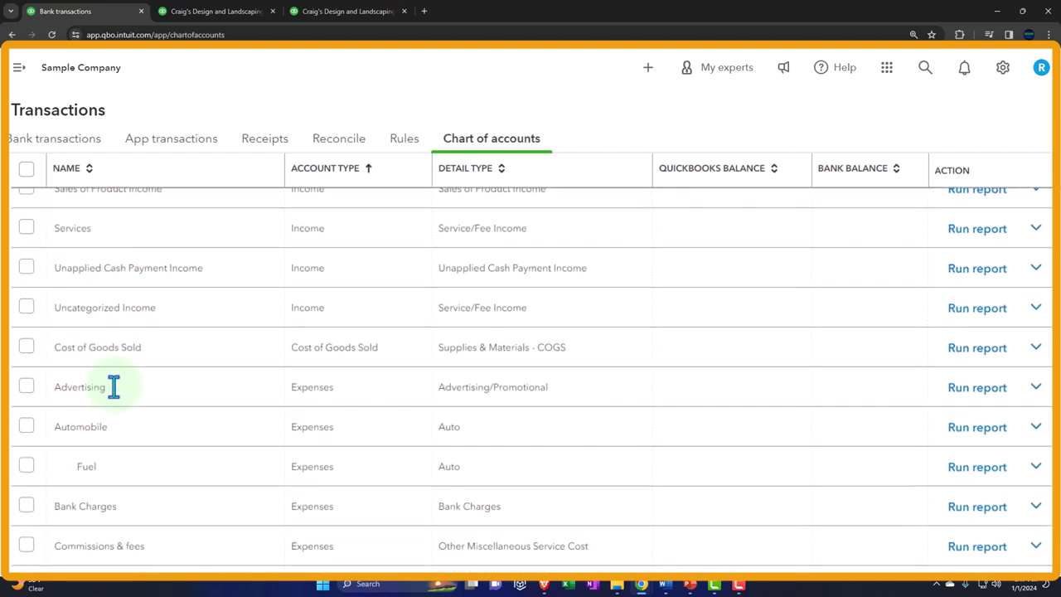
scroll(113, 390, down, 1)
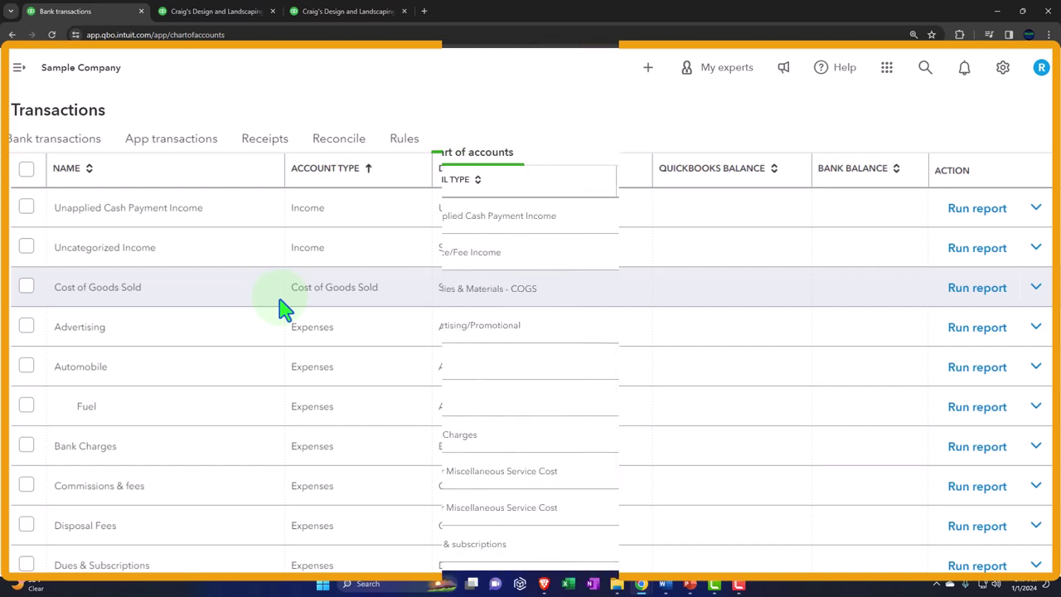
Expand Cost of Goods Sold on the Profit and Loss to examine its account above Gross Profit, and collapse it again
click(346, 14)
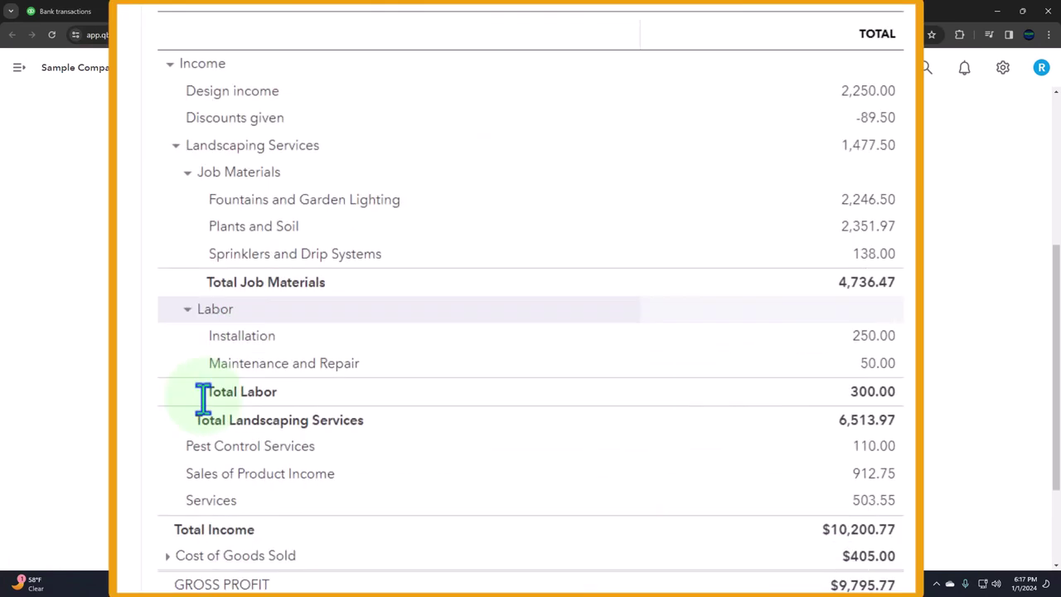
scroll(307, 406, down, 1)
click(168, 434)
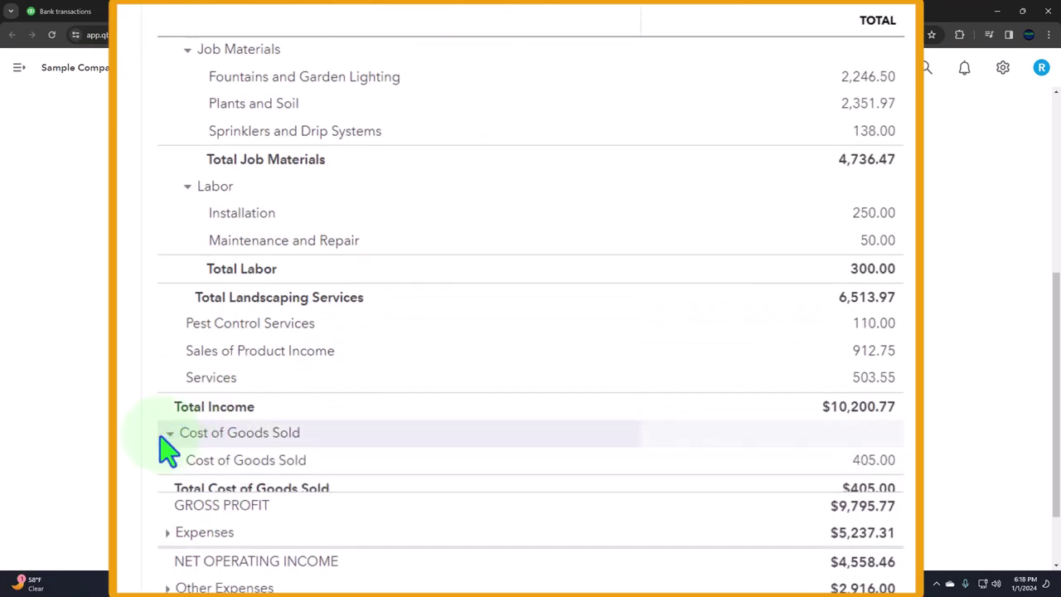
scroll(171, 445, down, 2)
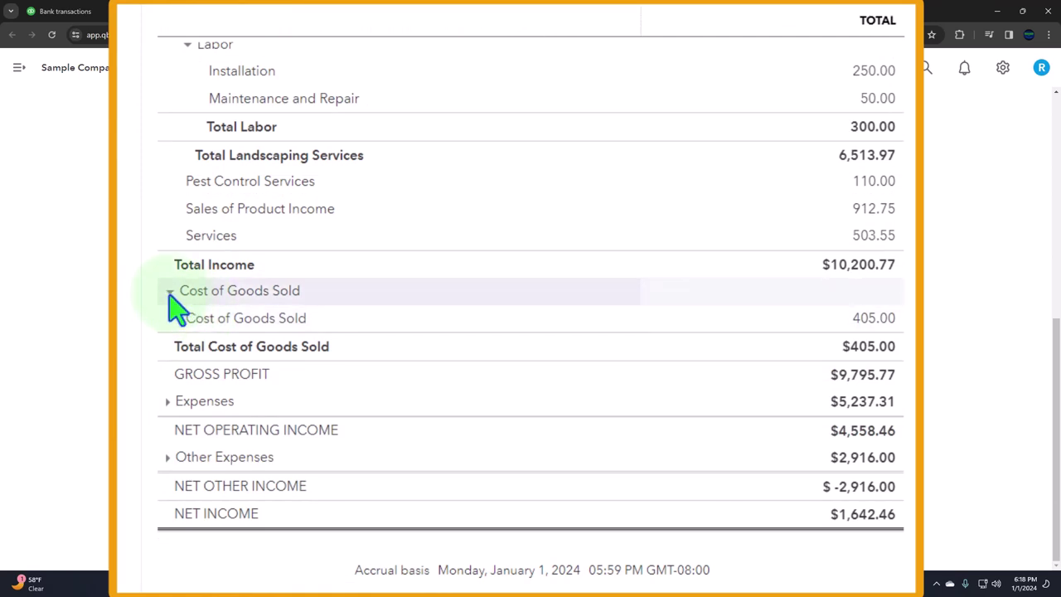
click(170, 297)
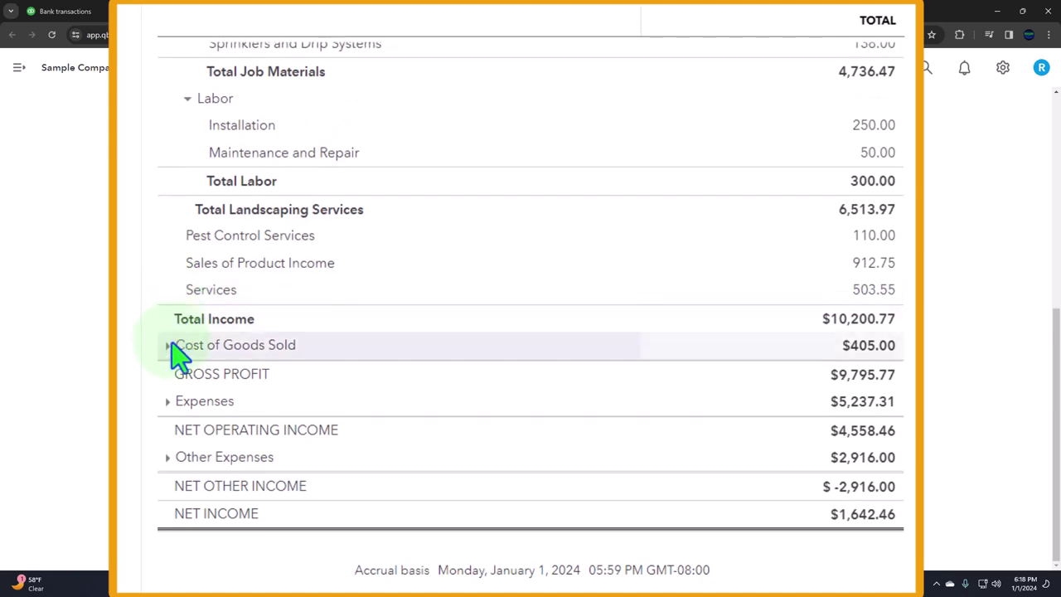
Expand Cost of Goods Sold on the Profit and Loss, and return to the chart of accounts
click(168, 346)
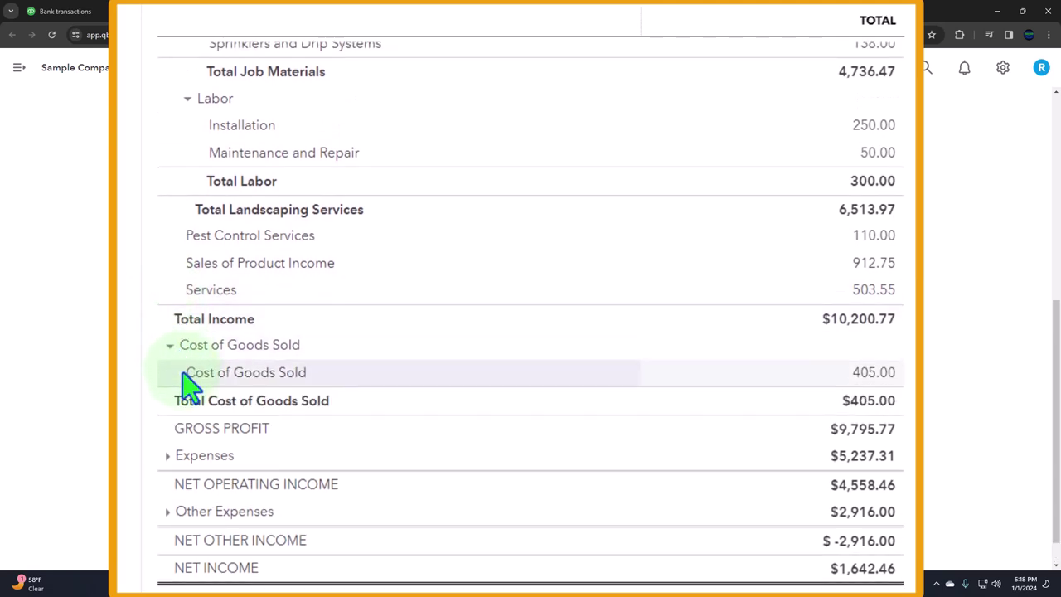
scroll(184, 380, down, 1)
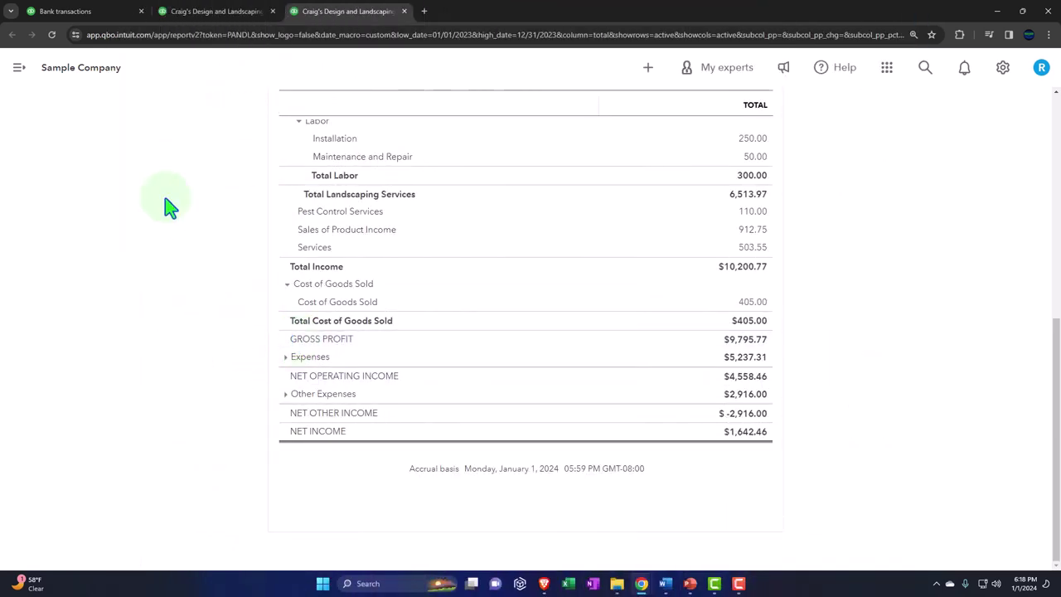
click(87, 13)
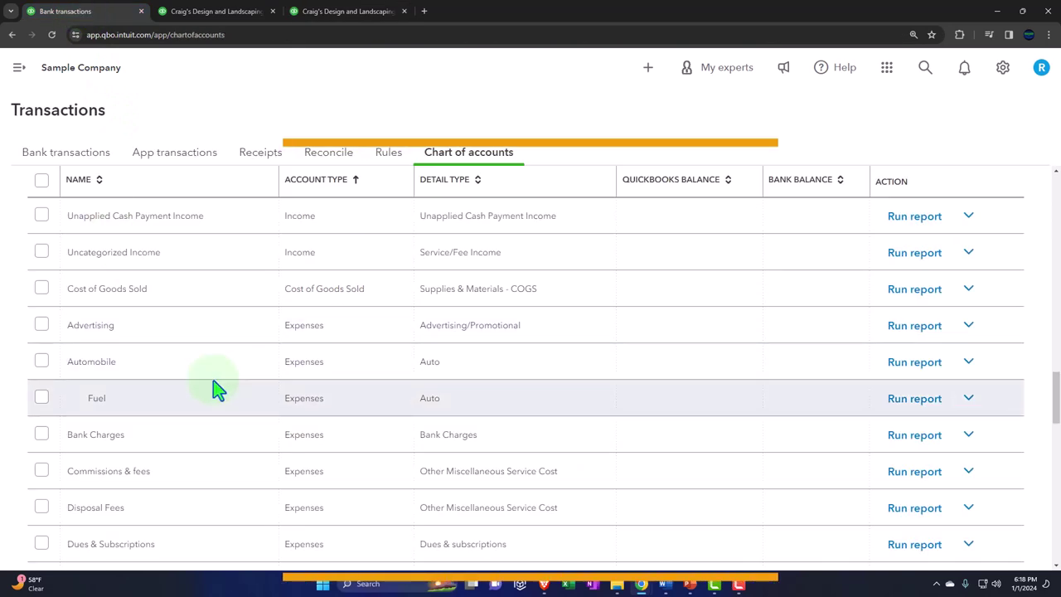
Examine the expense-type accounts and their subaccounts in the chart of accounts from Advertising through Stationery & Printing
scroll(214, 390, down, 1)
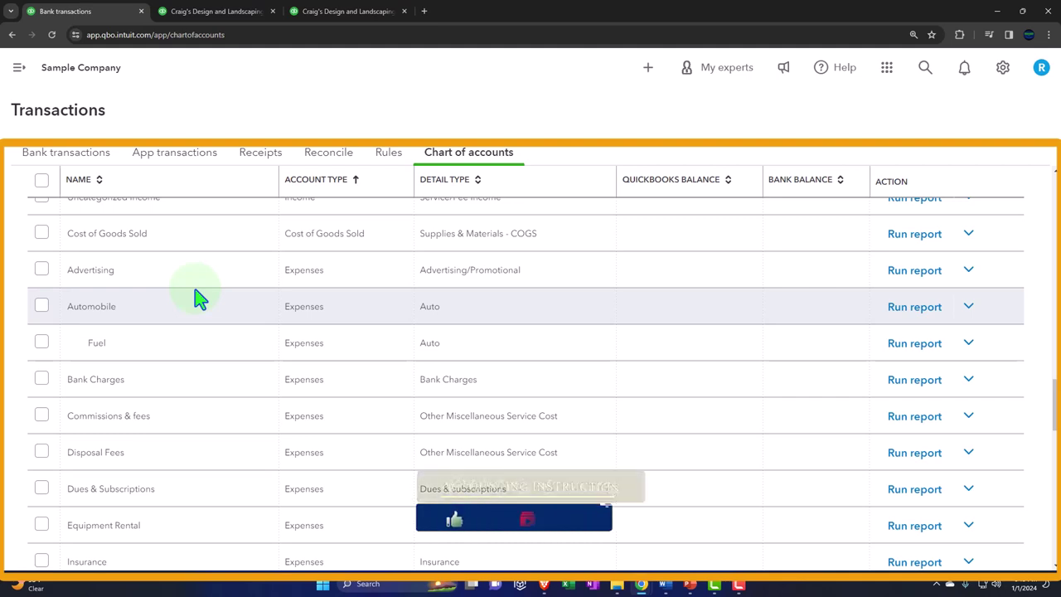
scroll(199, 299, down, 1)
scroll(199, 298, down, 3)
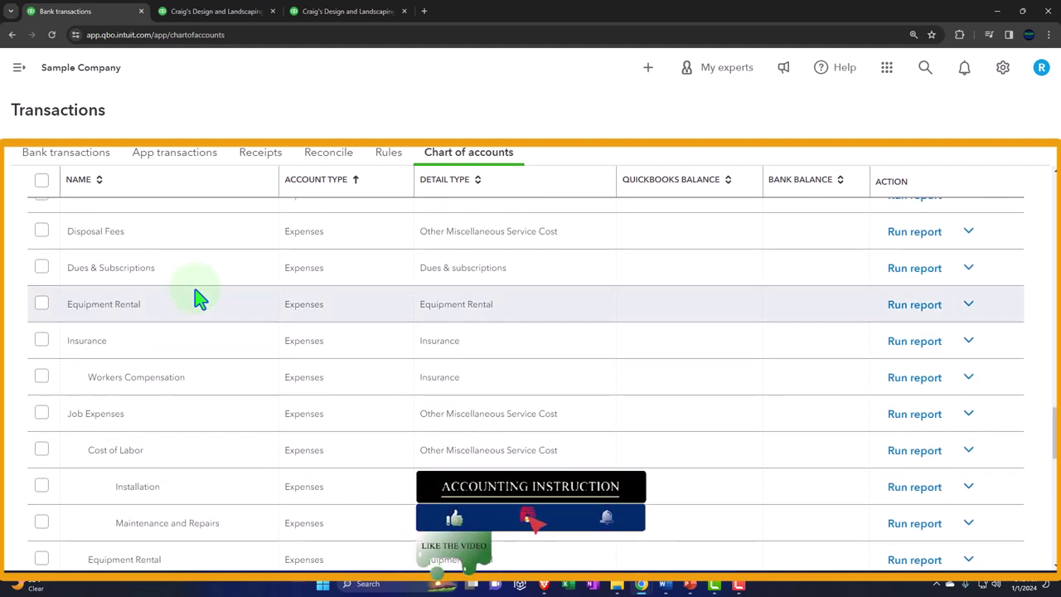
scroll(199, 299, down, 3)
scroll(199, 300, down, 7)
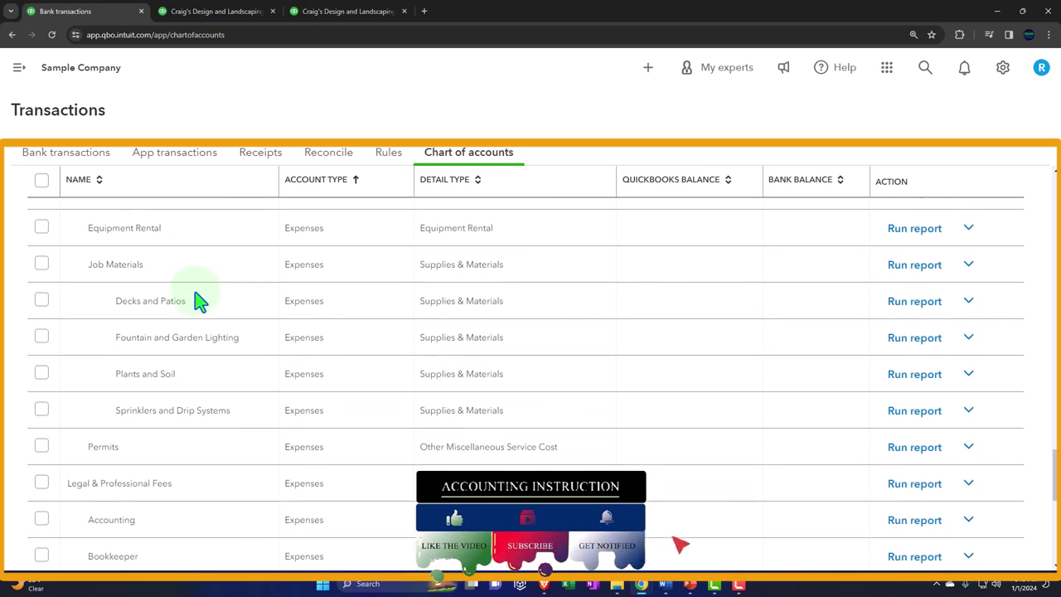
scroll(199, 304, down, 2)
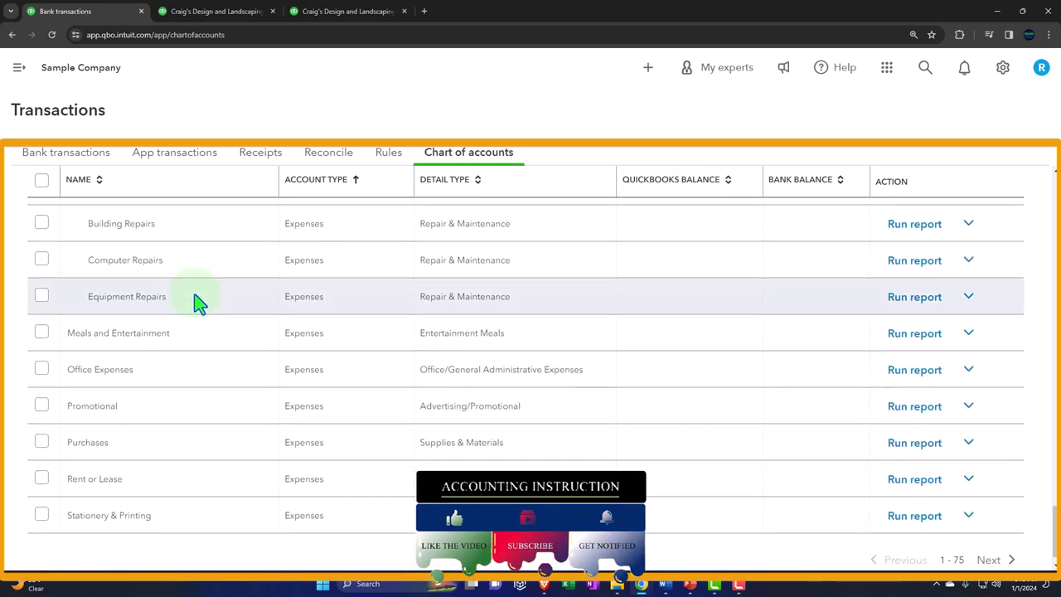
scroll(199, 303, up, 6)
scroll(199, 303, up, 4)
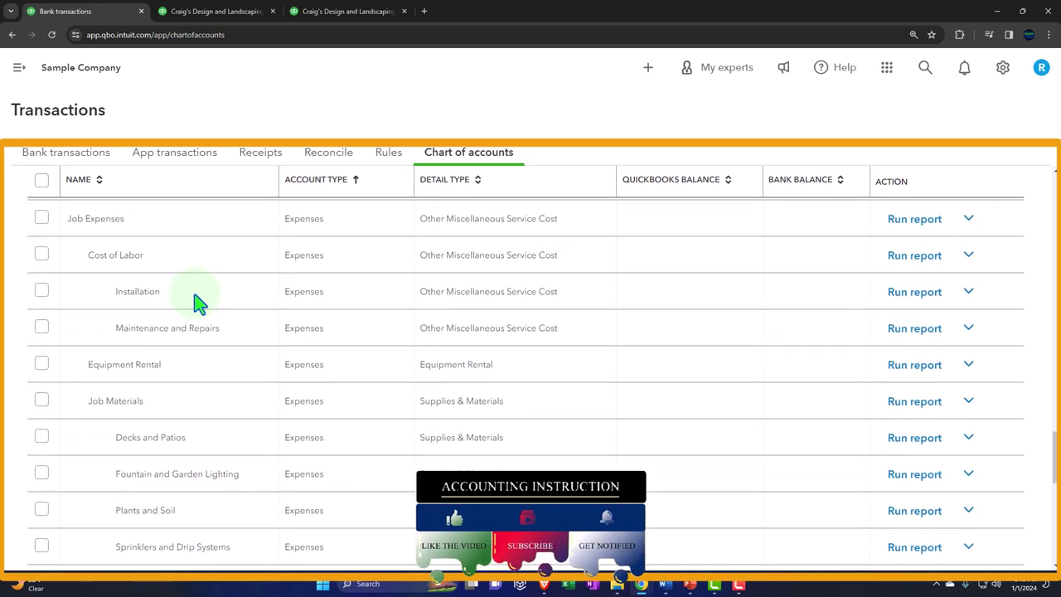
scroll(199, 303, down, 2)
scroll(199, 303, up, 4)
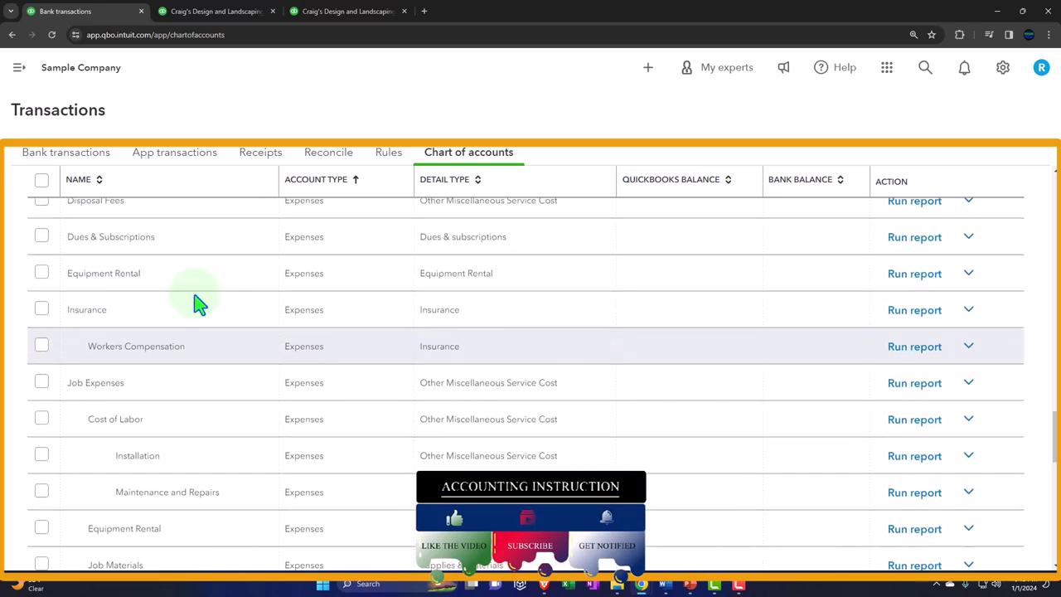
scroll(199, 303, up, 2)
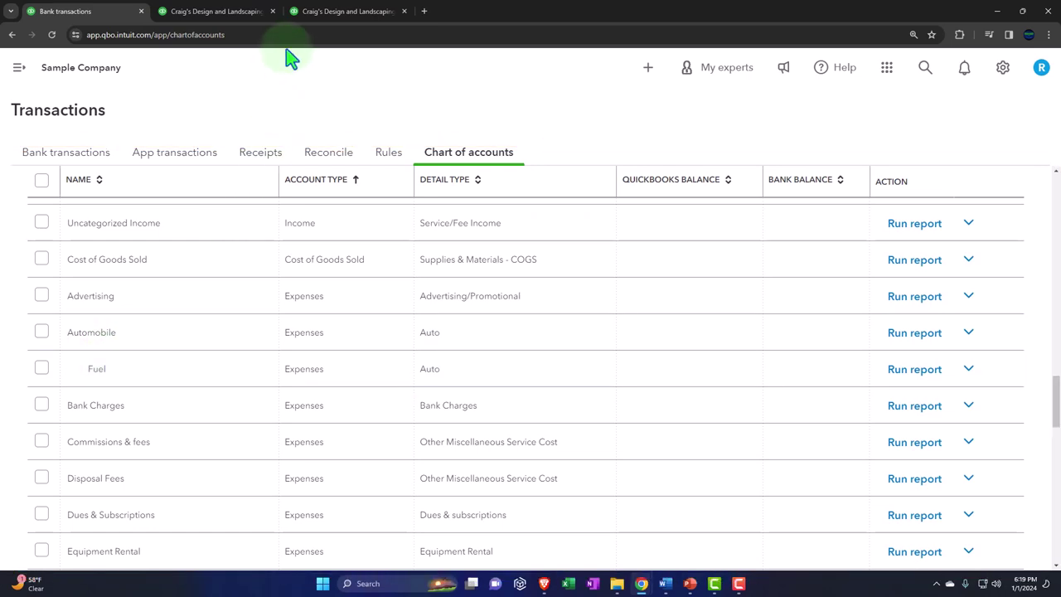
Expand the Expenses section on the Profit and Loss to examine its accounts below Gross Profit
click(231, 20)
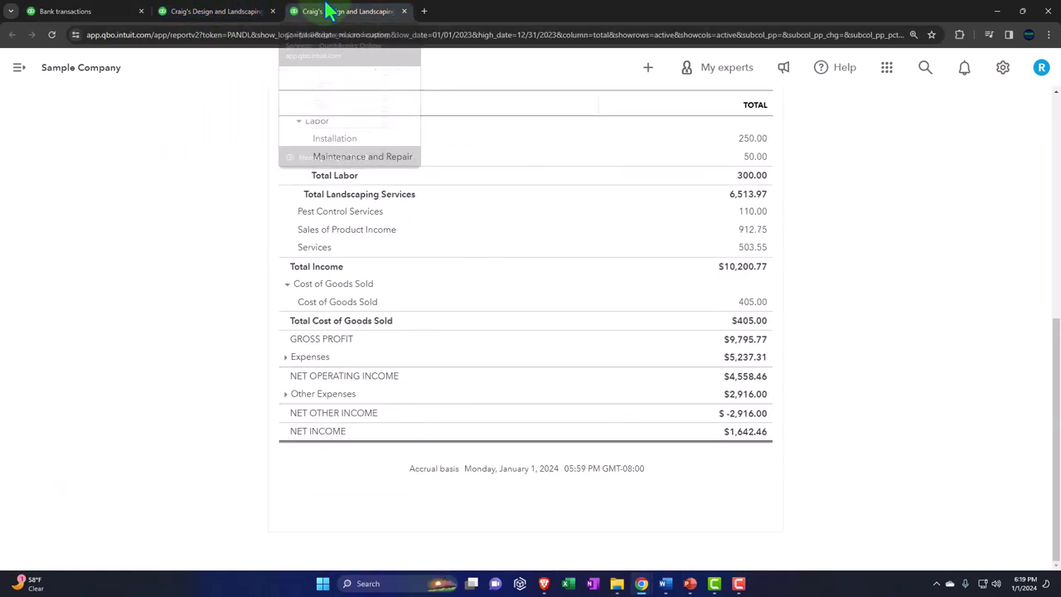
click(229, 332)
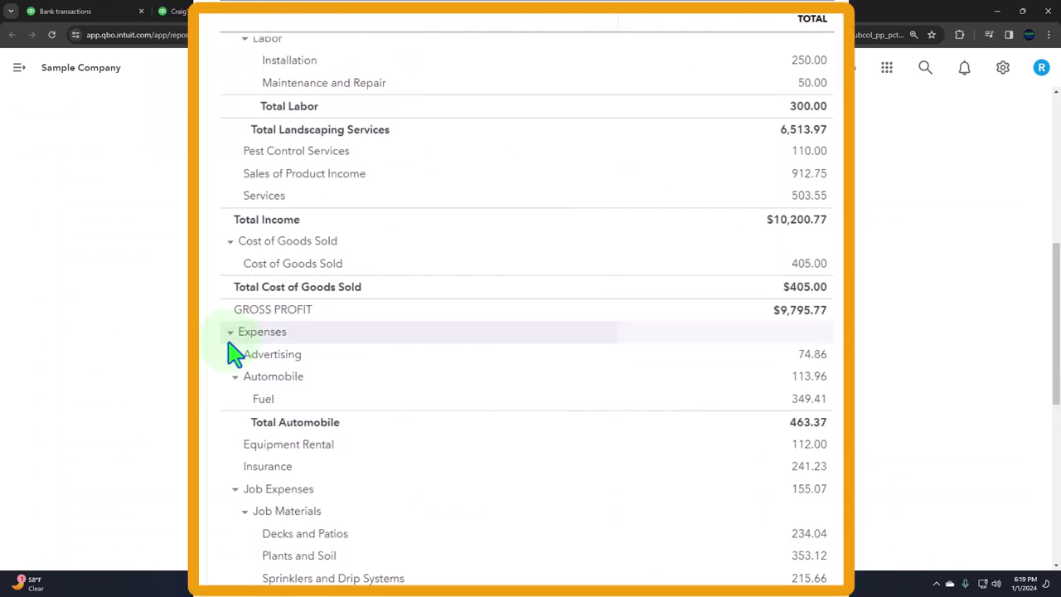
scroll(233, 348, down, 1)
Collapse and expand the Automobile expense on the Profit and Loss to compare its rolled-up total with its Fuel subaccount, leaving it expanded
click(235, 310)
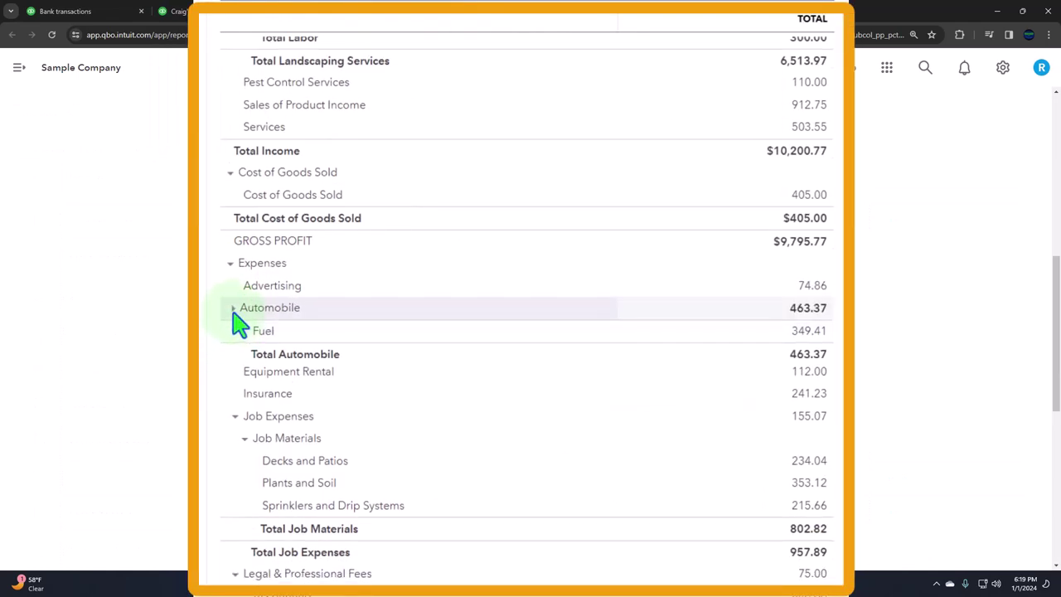
click(234, 310)
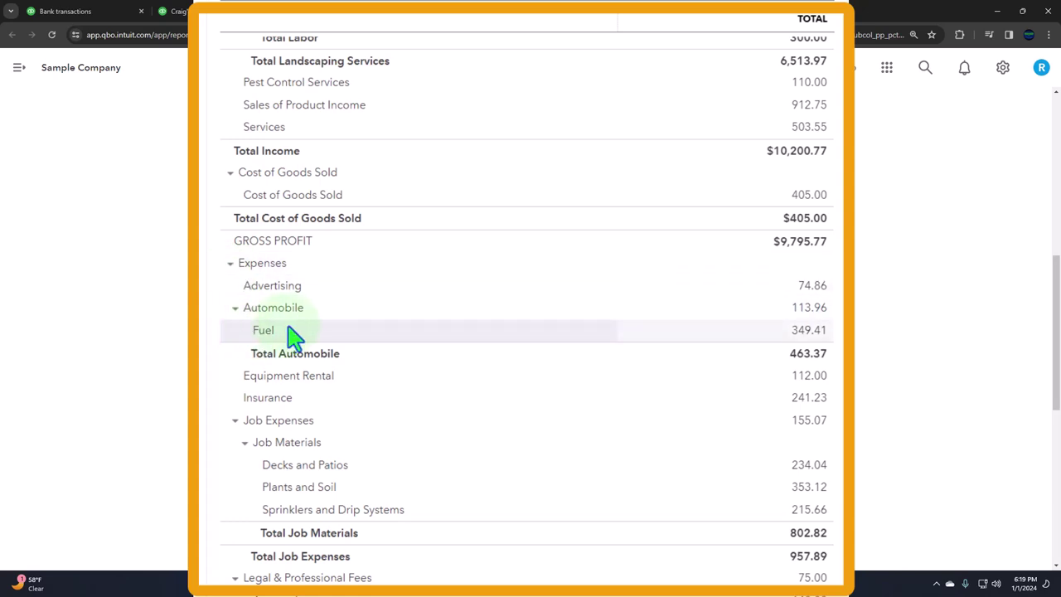
click(236, 310)
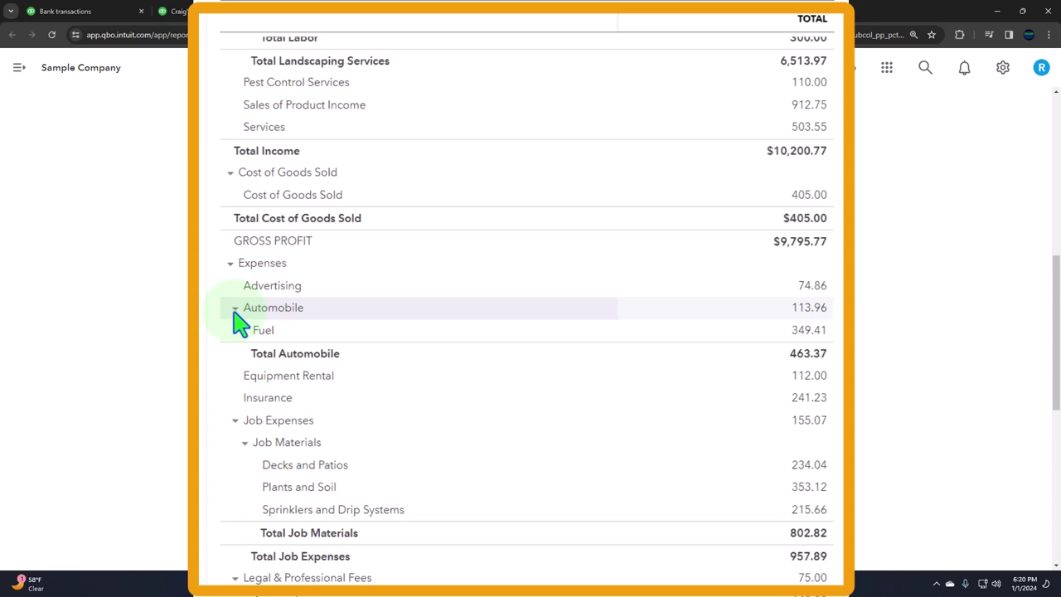
click(234, 311)
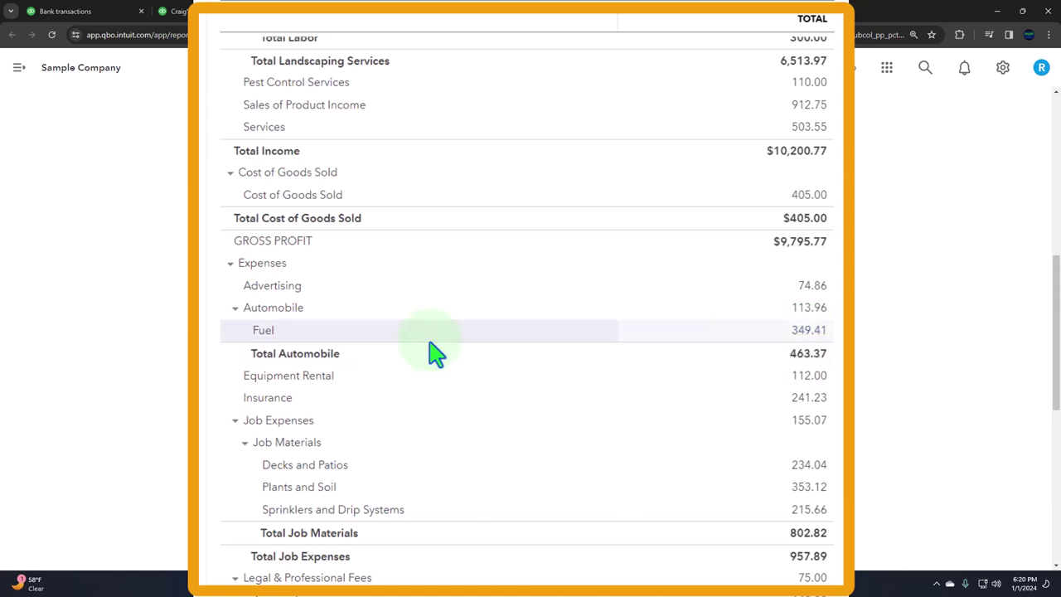
click(235, 309)
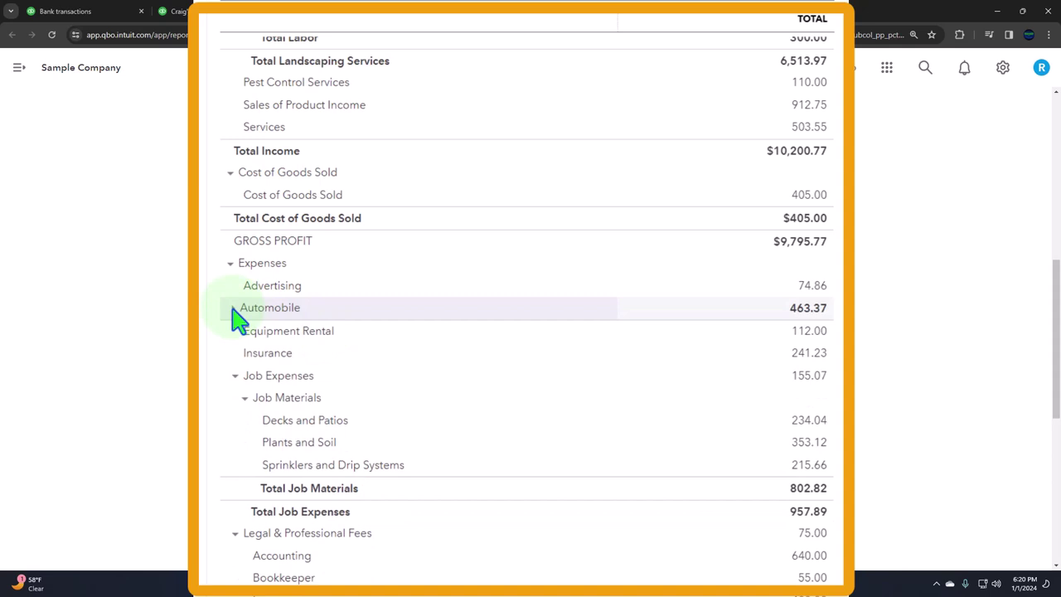
click(234, 309)
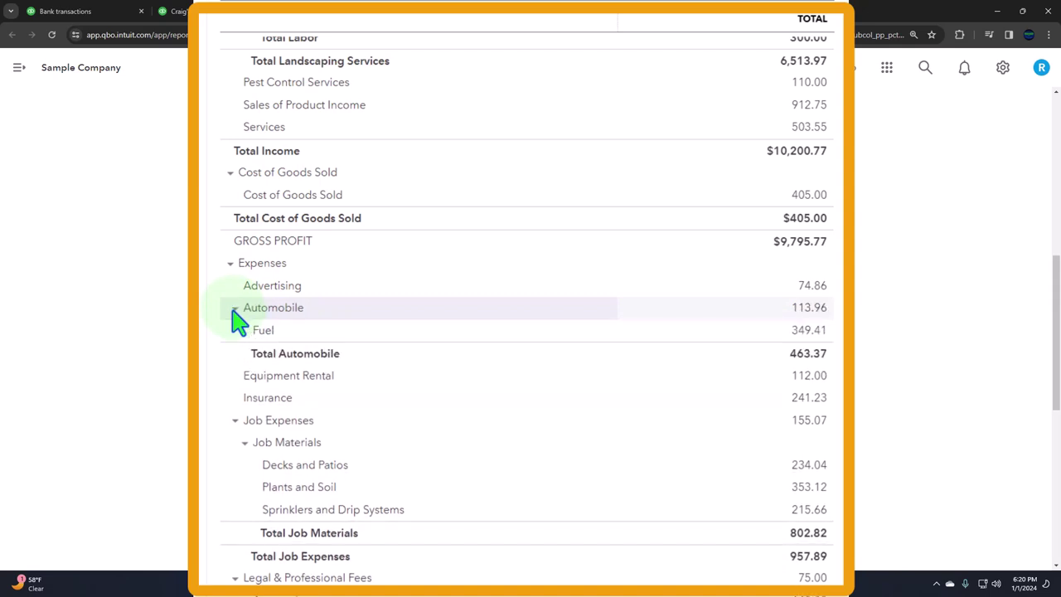
scroll(238, 320, down, 2)
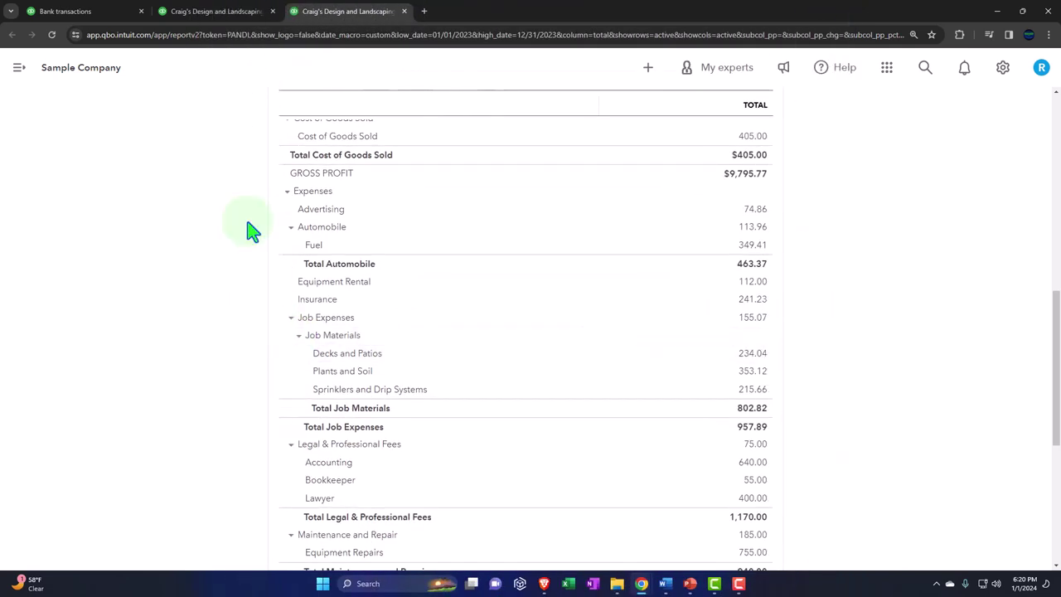
Return to the chart of accounts and examine how the expense subaccounts nest under Insurance, Job Expenses, Legal & Professional Fees, and Maintenance and Repair
click(107, 20)
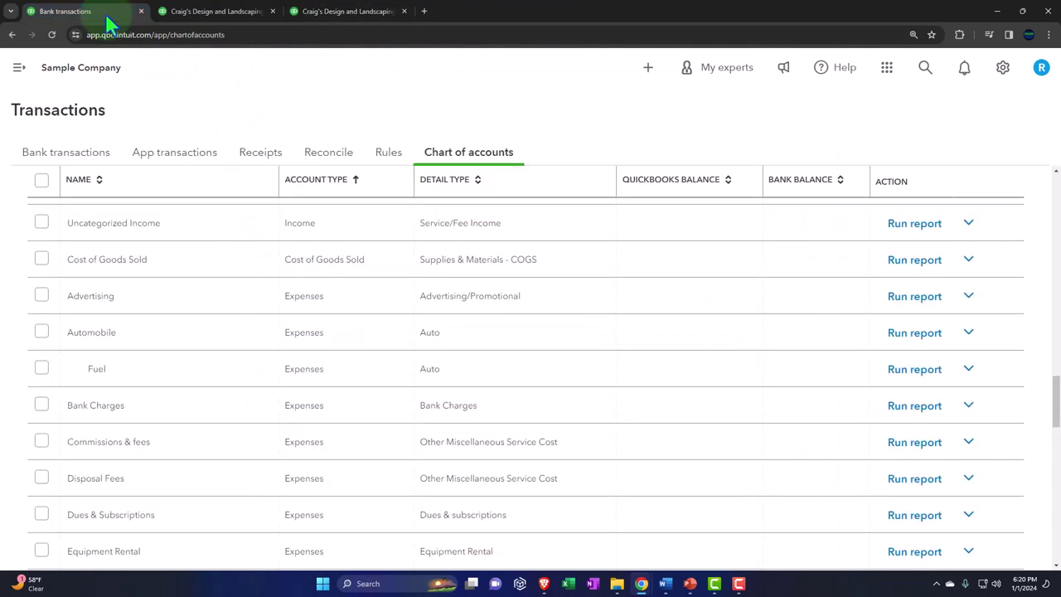
scroll(268, 398, down, 1)
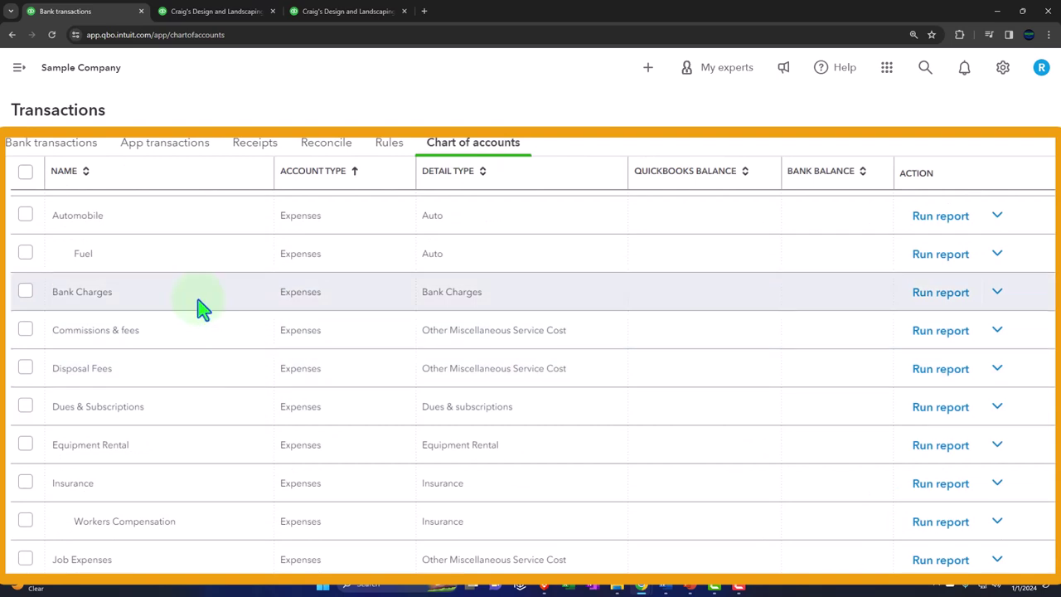
scroll(191, 360, down, 1)
scroll(191, 360, down, 2)
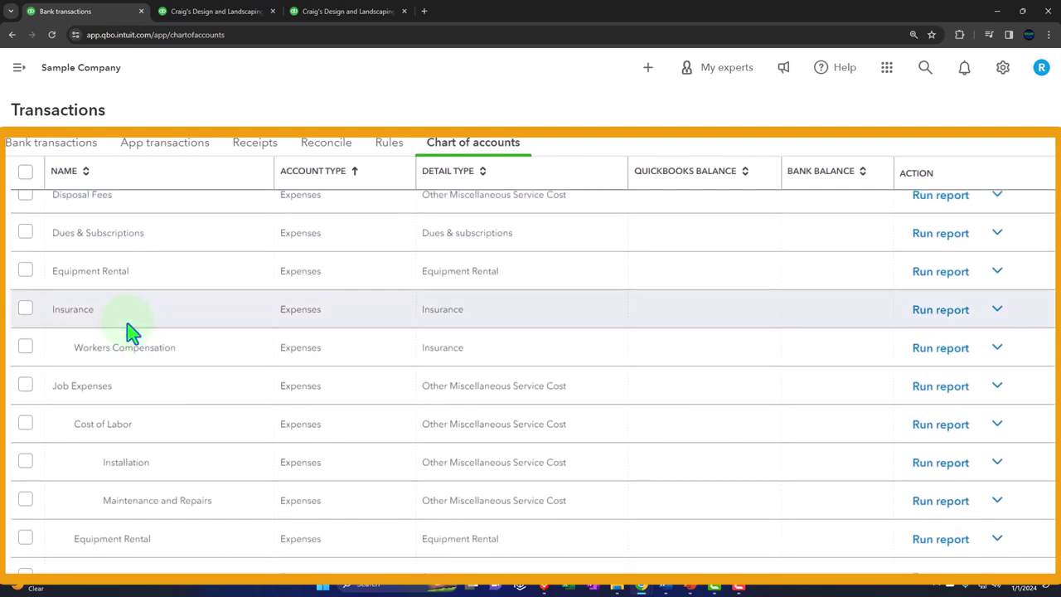
scroll(116, 331, down, 2)
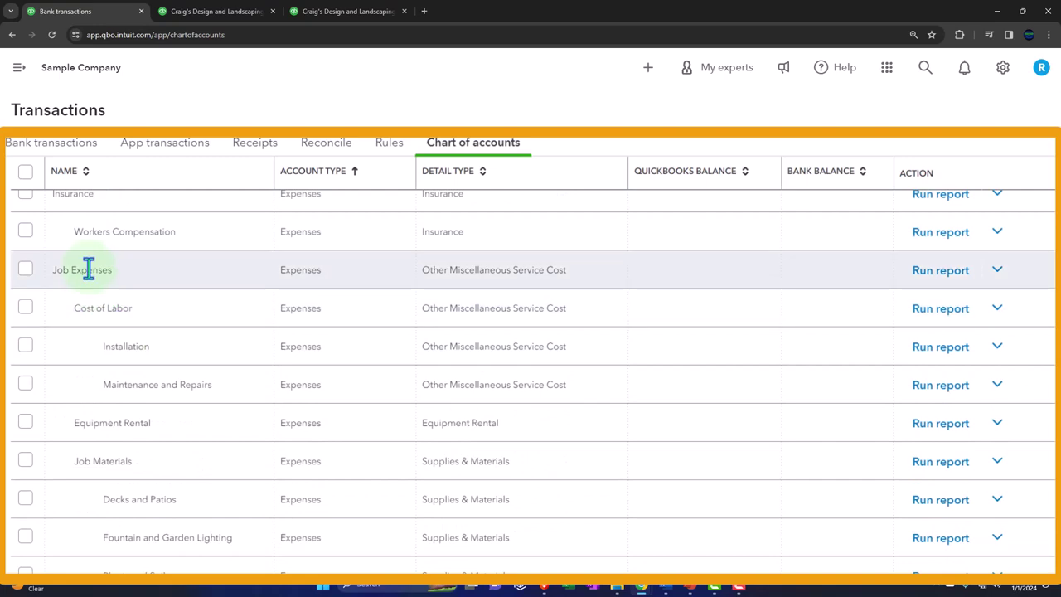
scroll(95, 323, down, 2)
scroll(103, 339, down, 2)
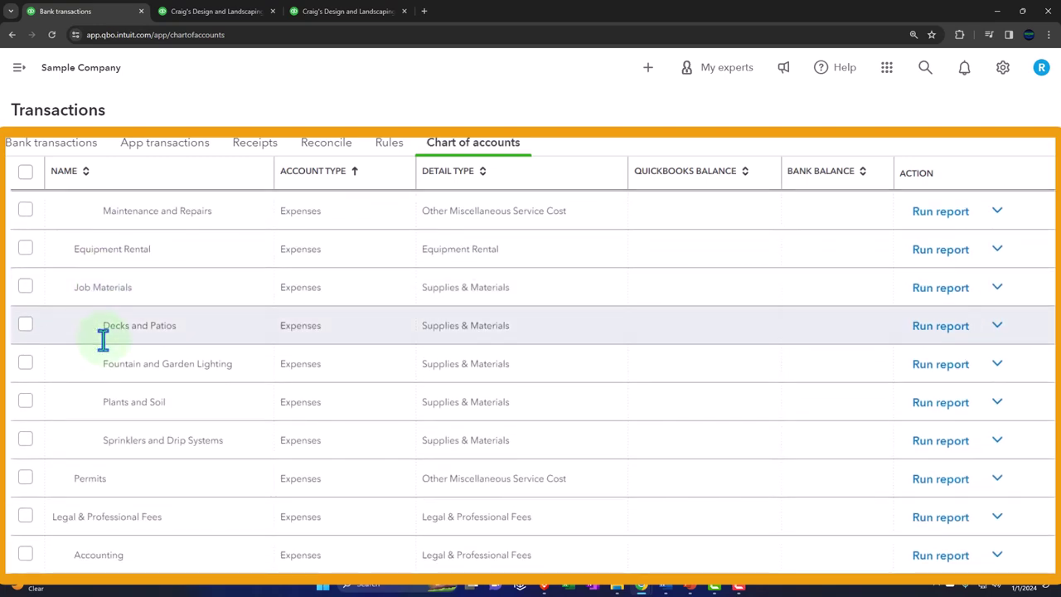
scroll(106, 343, down, 1)
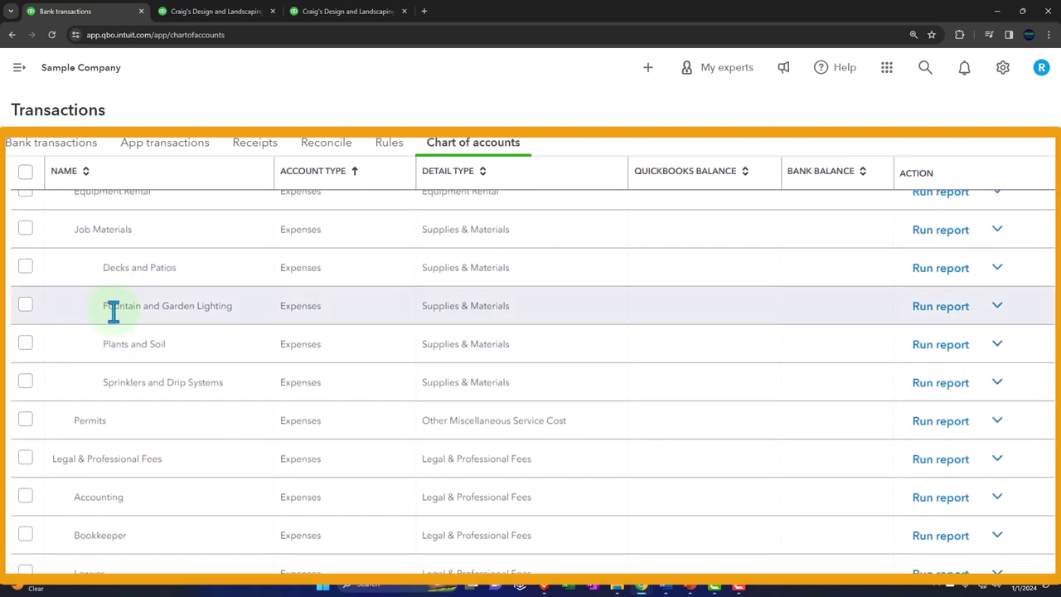
scroll(120, 340, down, 2)
scroll(120, 342, down, 3)
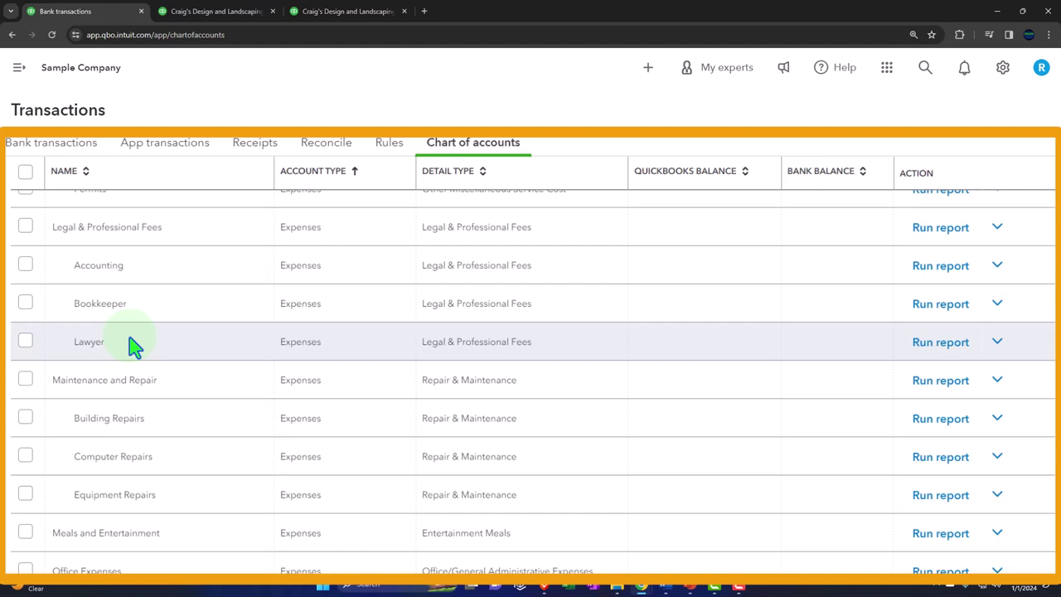
scroll(133, 347, down, 2)
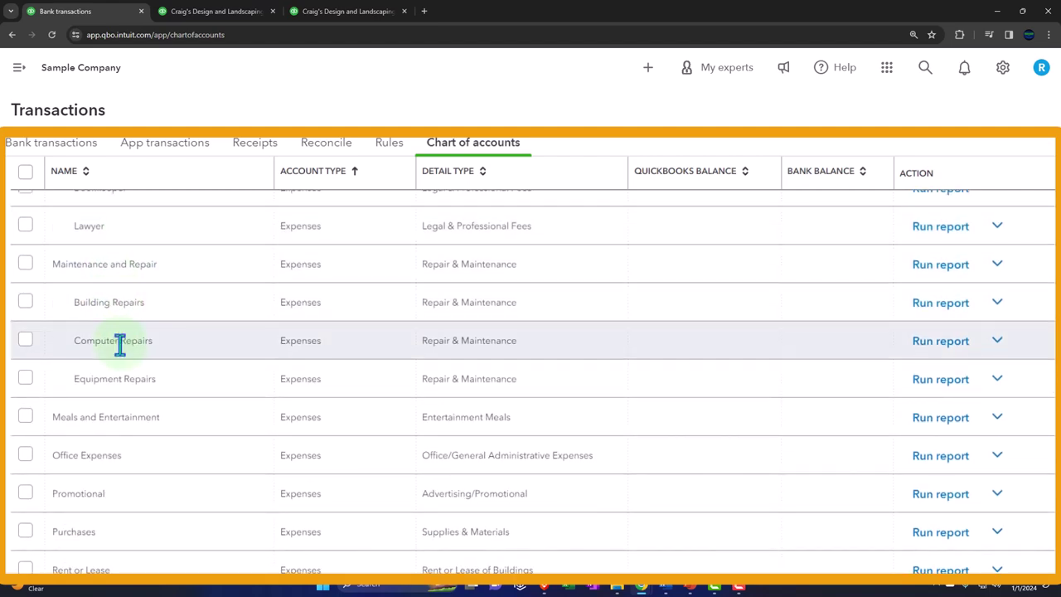
scroll(119, 346, down, 2)
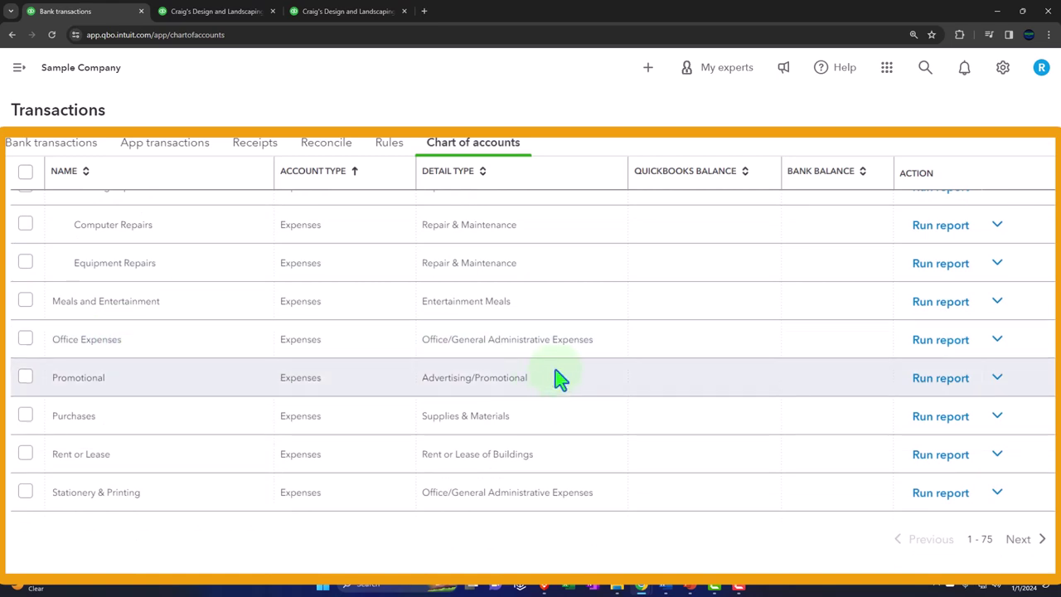
Open the Checking account's register from the chart of accounts and display the transaction types that can be added to it
scroll(607, 384, up, 5)
scroll(617, 388, up, 15)
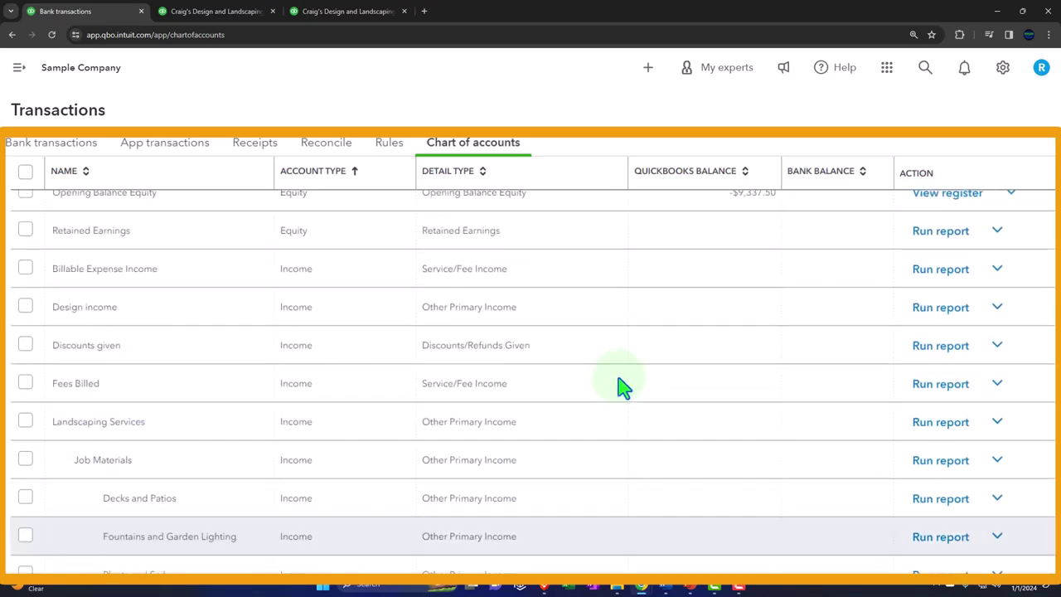
scroll(624, 387, down, 2)
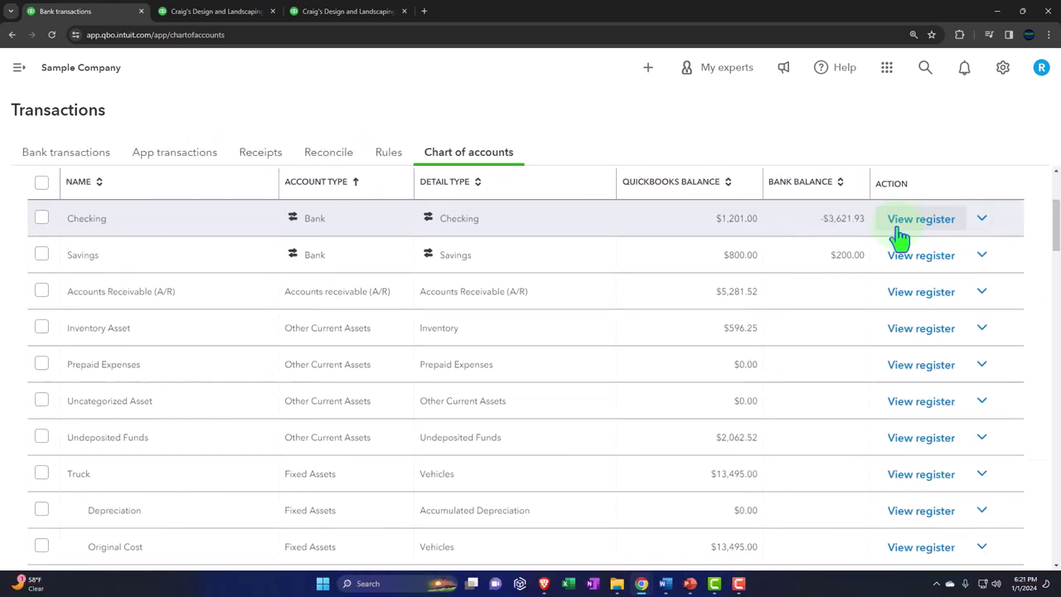
click(899, 230)
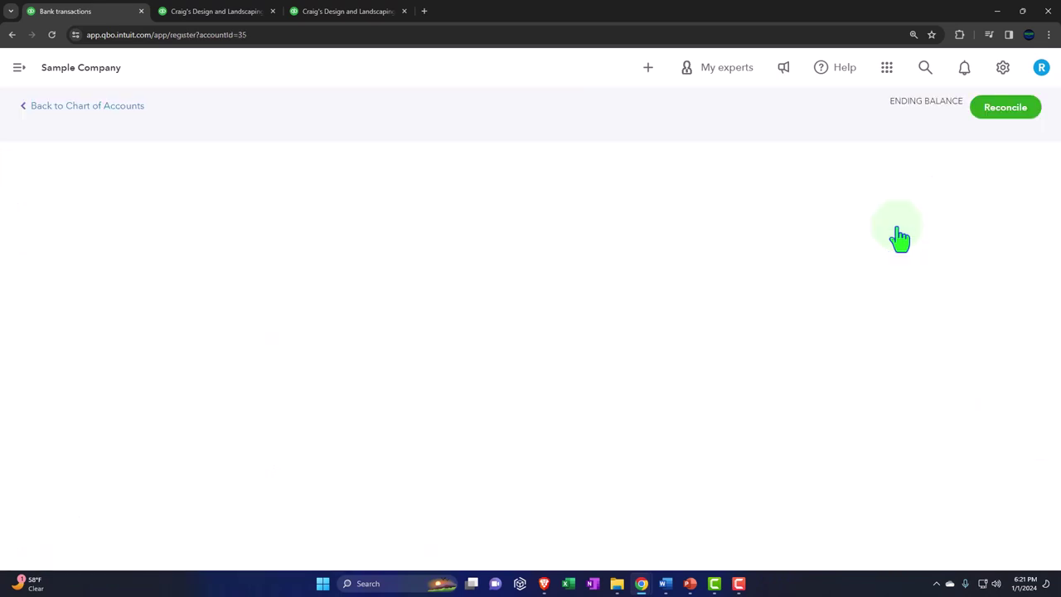
click(288, 250)
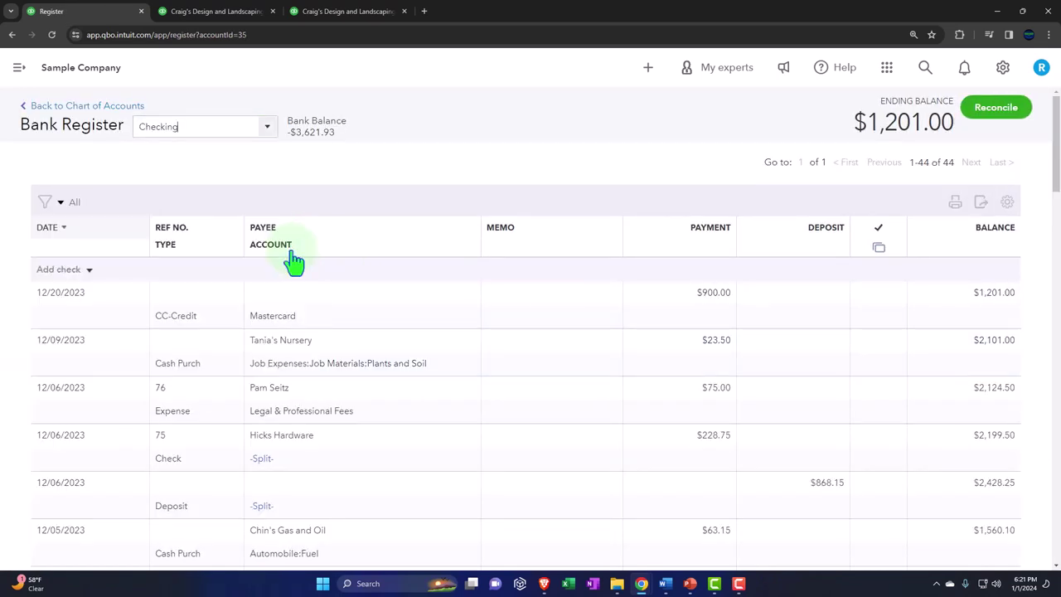
click(90, 271)
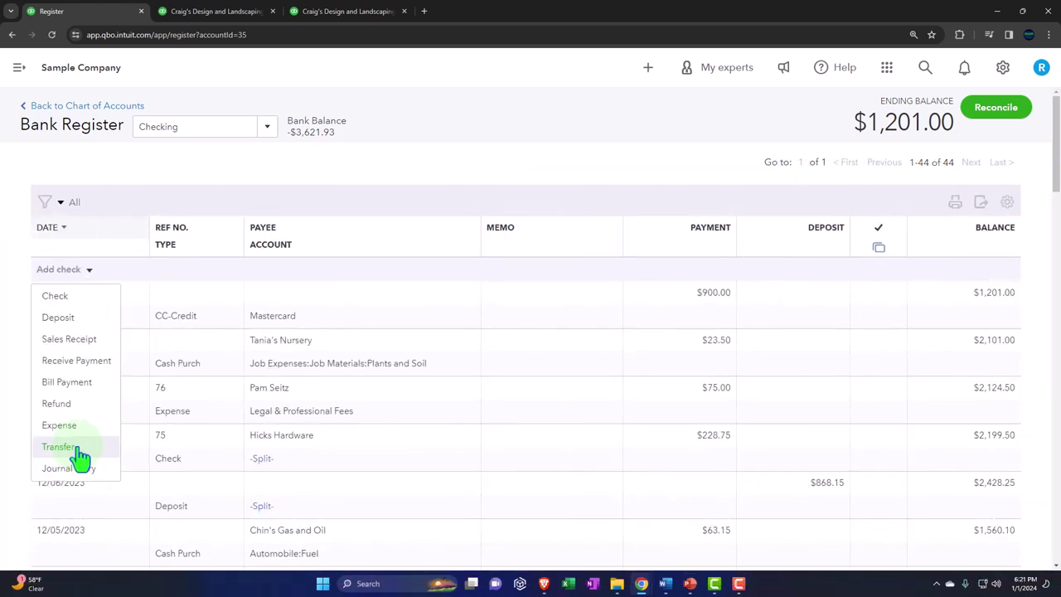
Return to the chart of accounts and open the register of the Truck's Original Cost subaccount, dismissing the register introduction
click(56, 107)
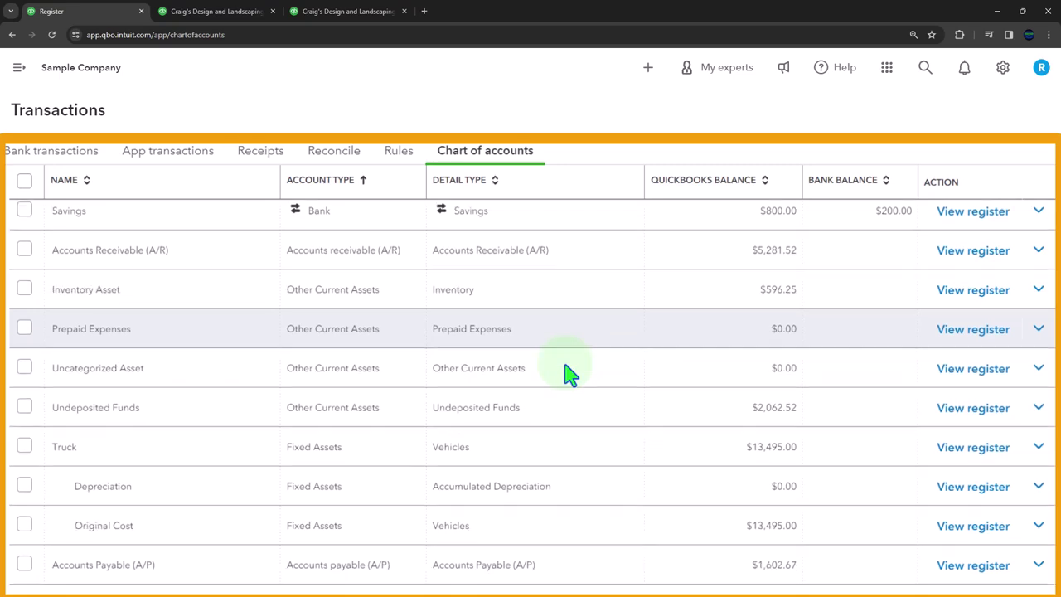
scroll(570, 374, down, 4)
scroll(570, 375, down, 3)
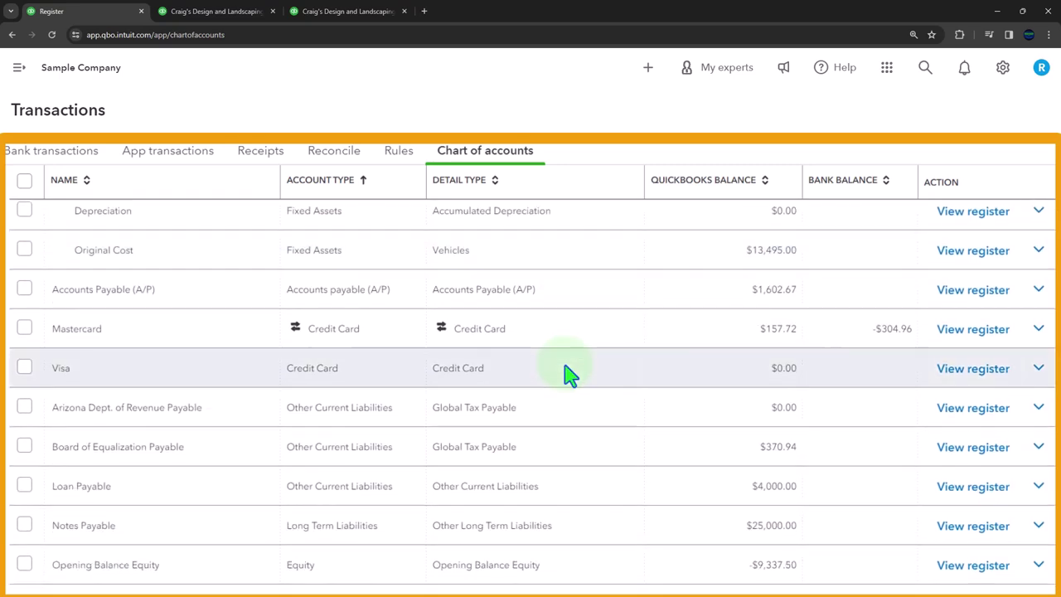
scroll(571, 375, up, 3)
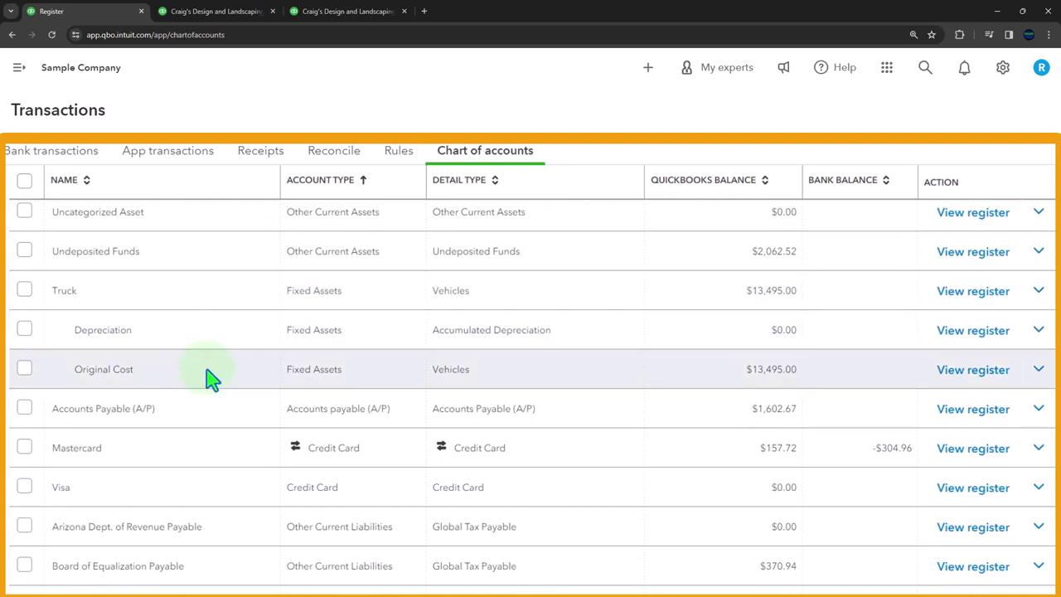
click(967, 385)
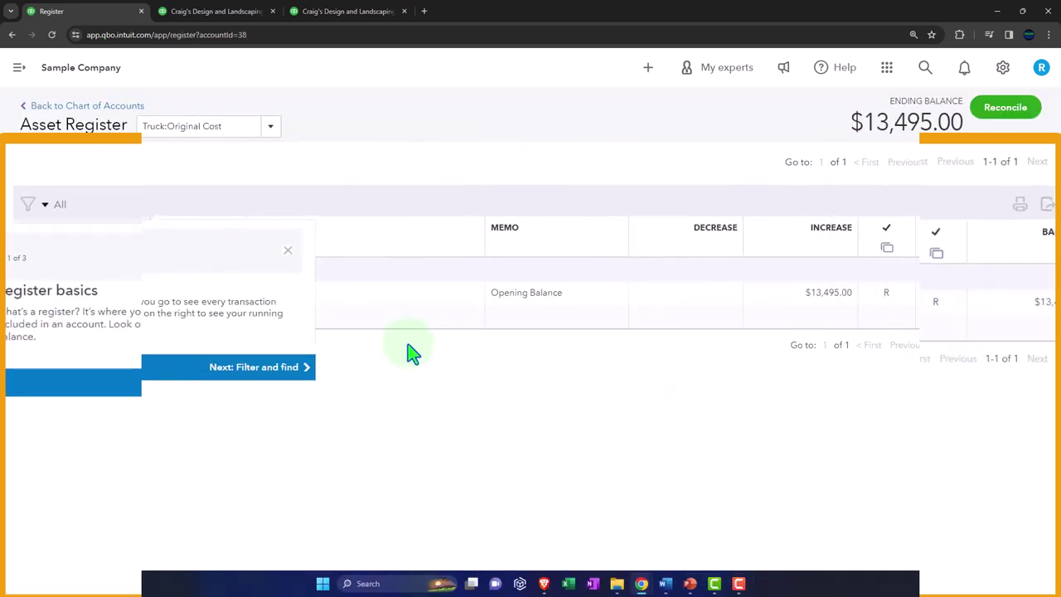
click(290, 257)
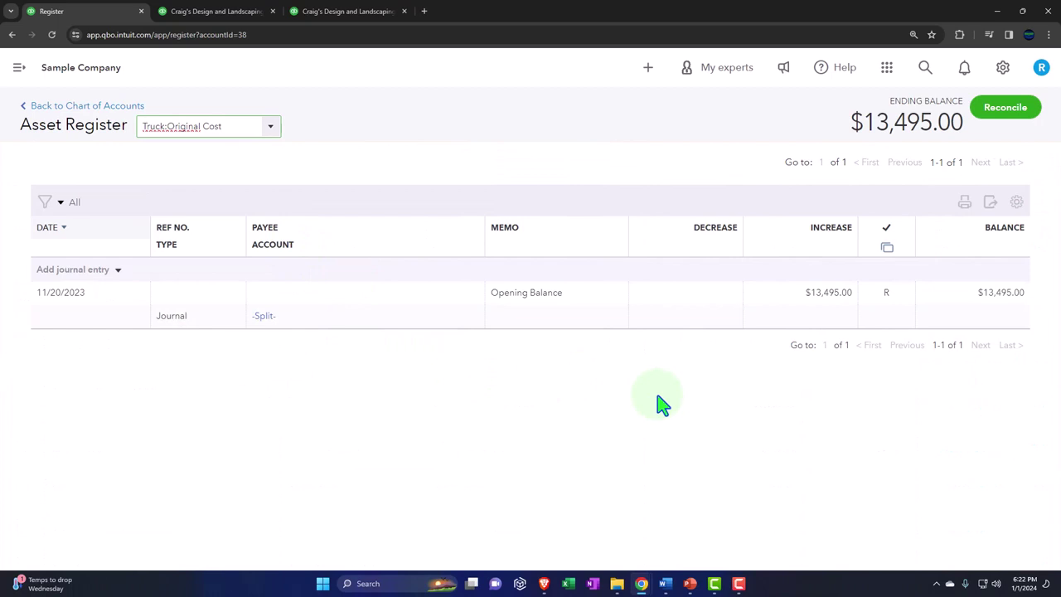
Start a journal entry in the Original Cost register and abandon it by returning to the chart of accounts
click(118, 271)
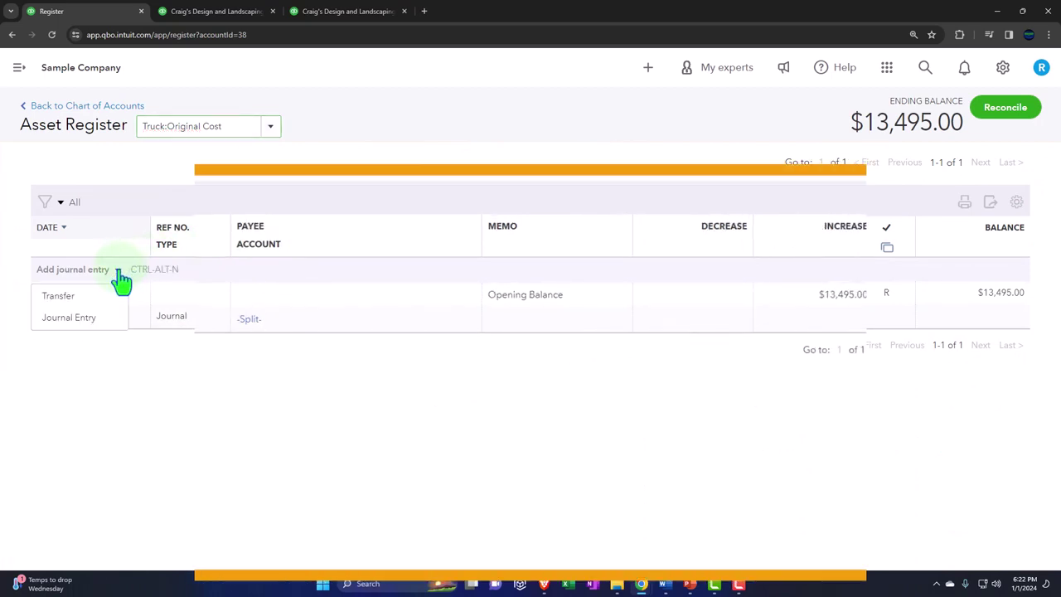
click(75, 328)
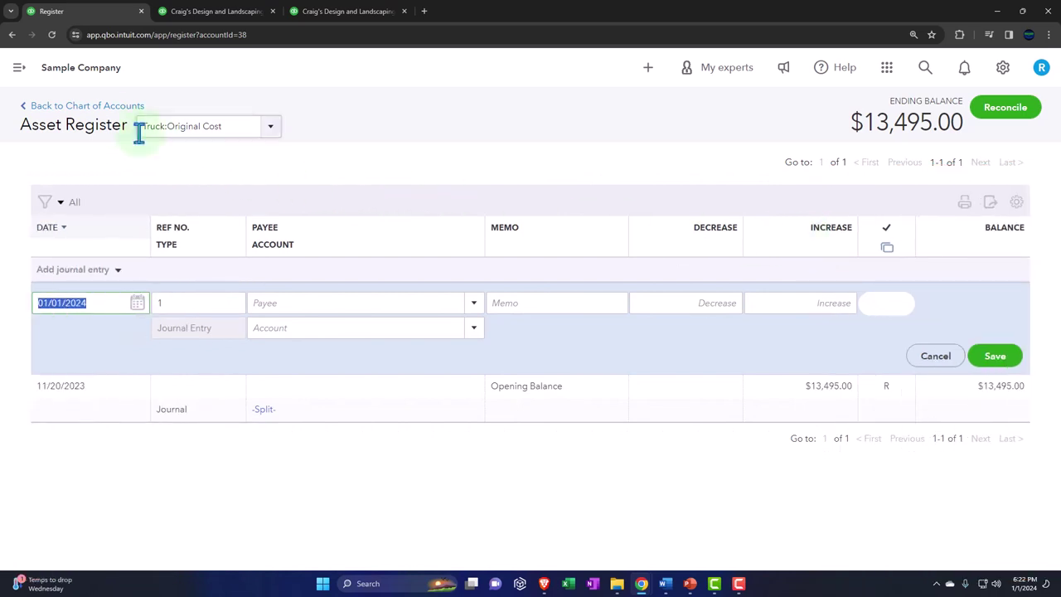
click(87, 112)
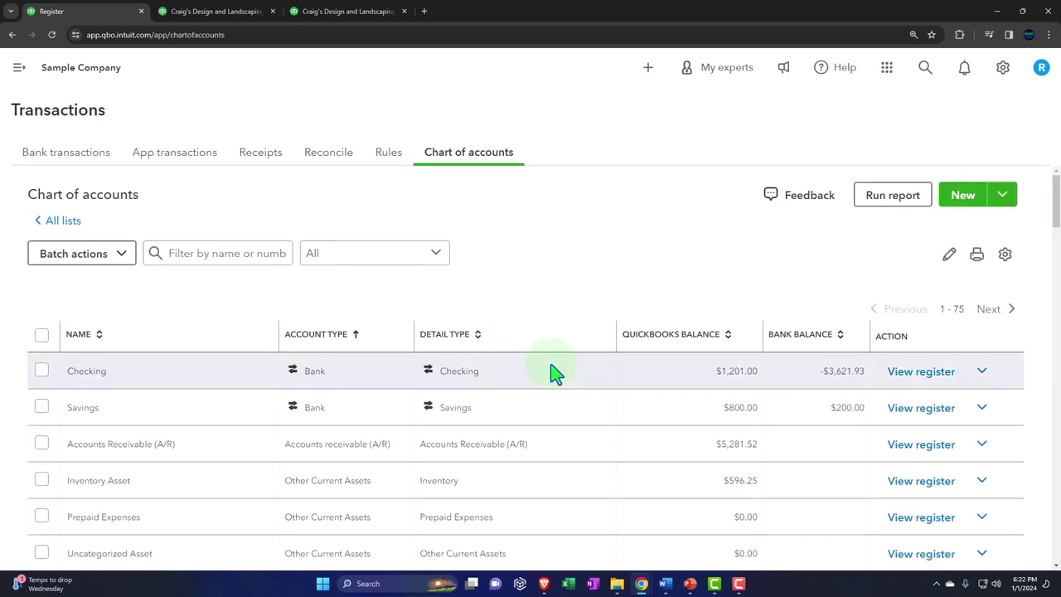
Select all accounts in the chart of accounts, display the available batch actions, and clear the selection without applying any
scroll(554, 373, down, 2)
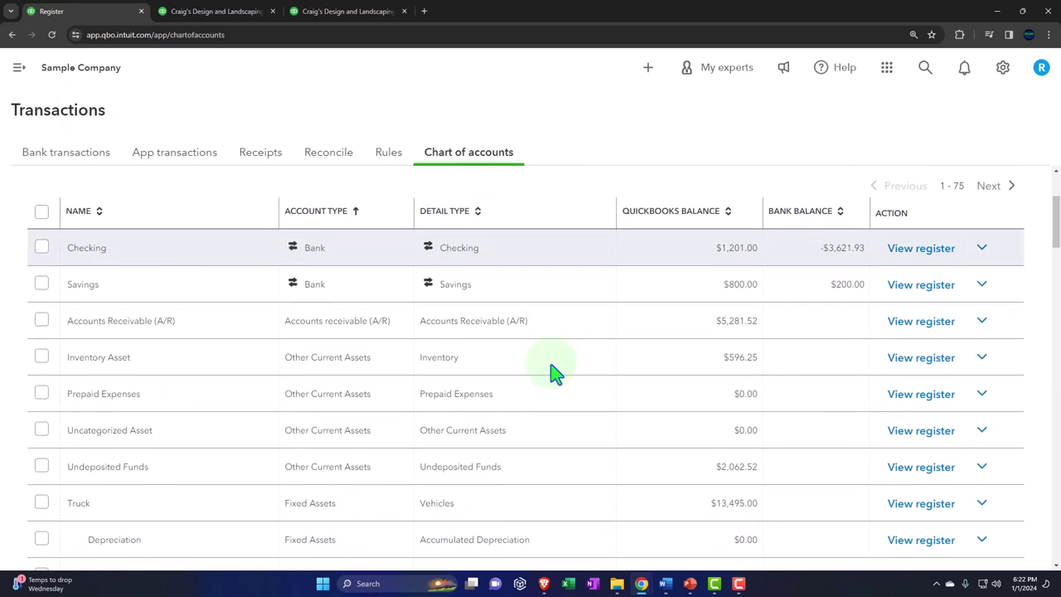
scroll(554, 373, down, 3)
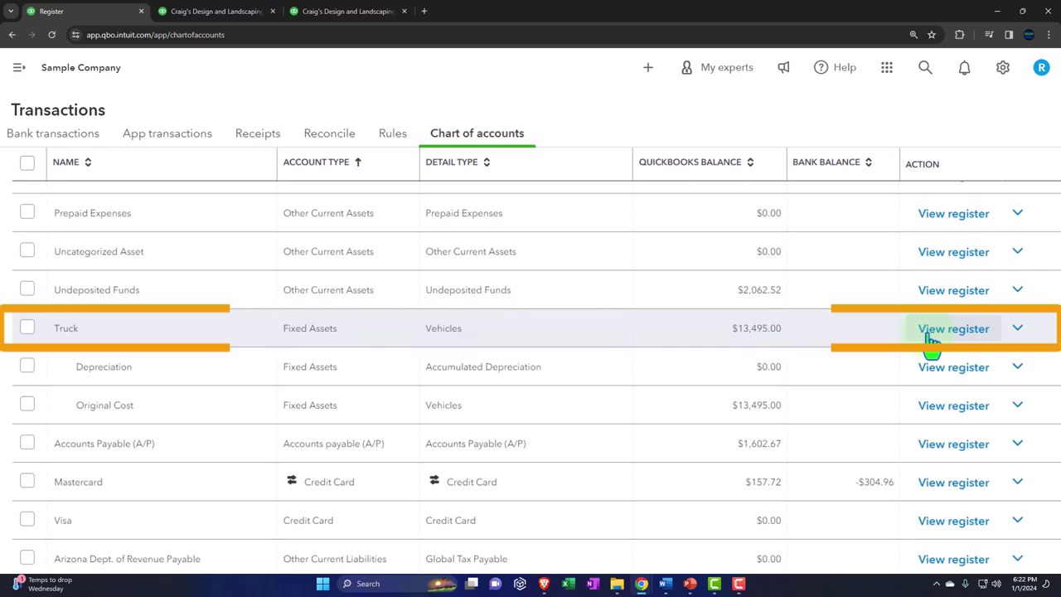
scroll(929, 340, up, 5)
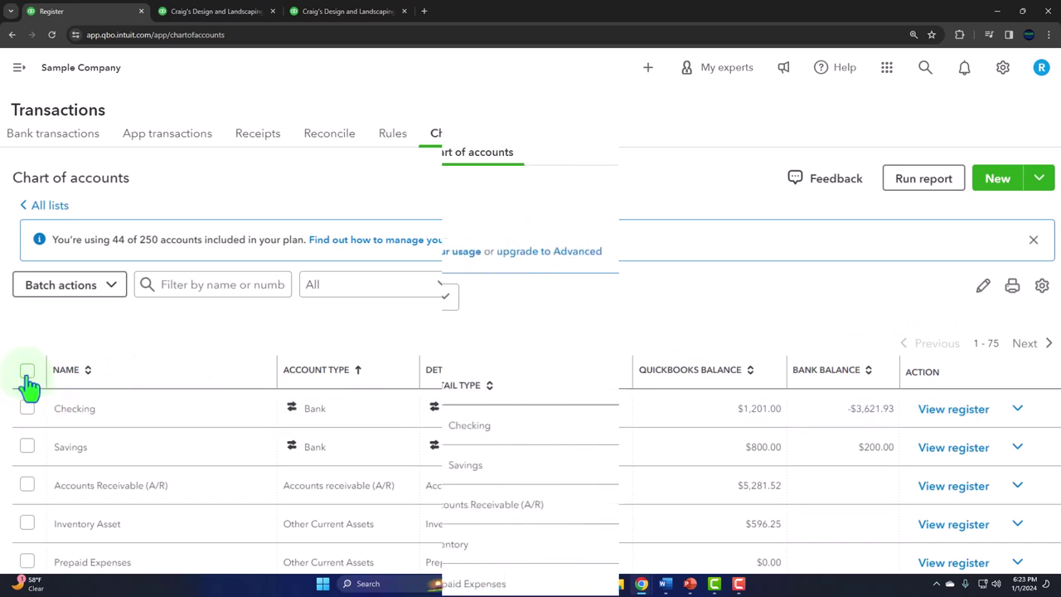
click(28, 378)
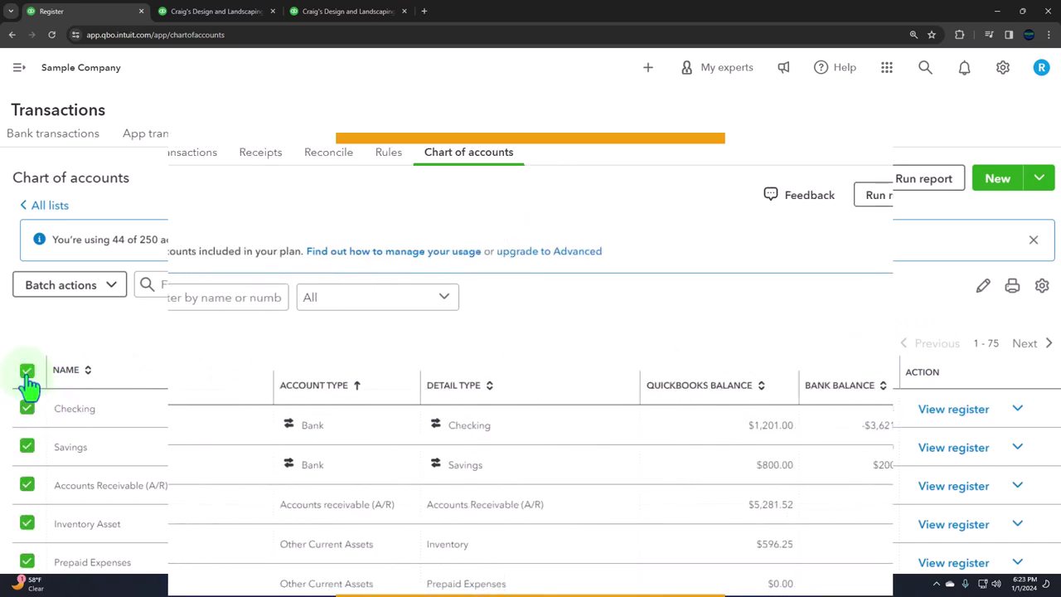
click(106, 308)
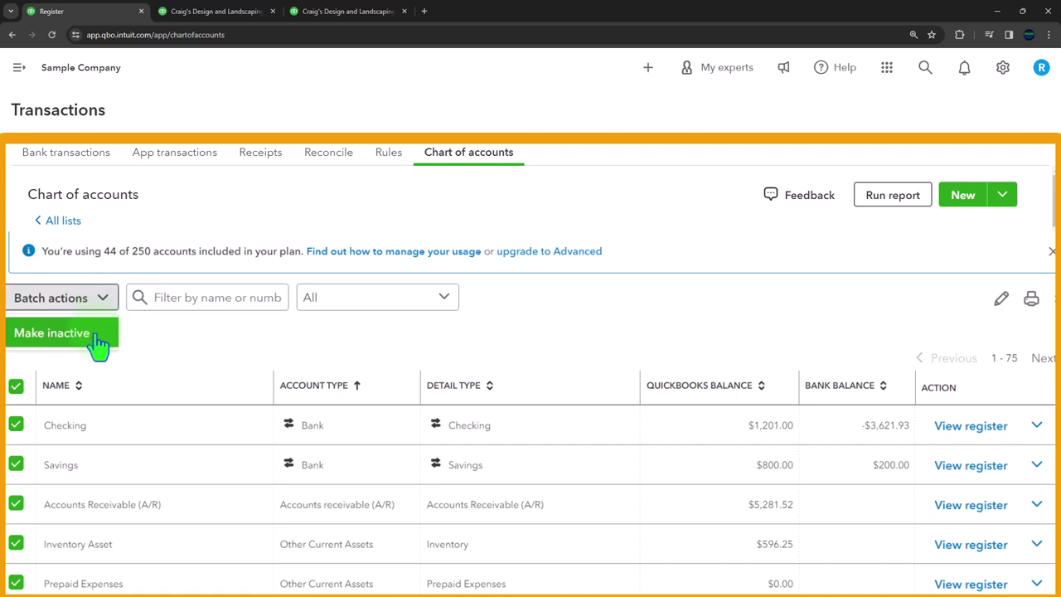
click(161, 350)
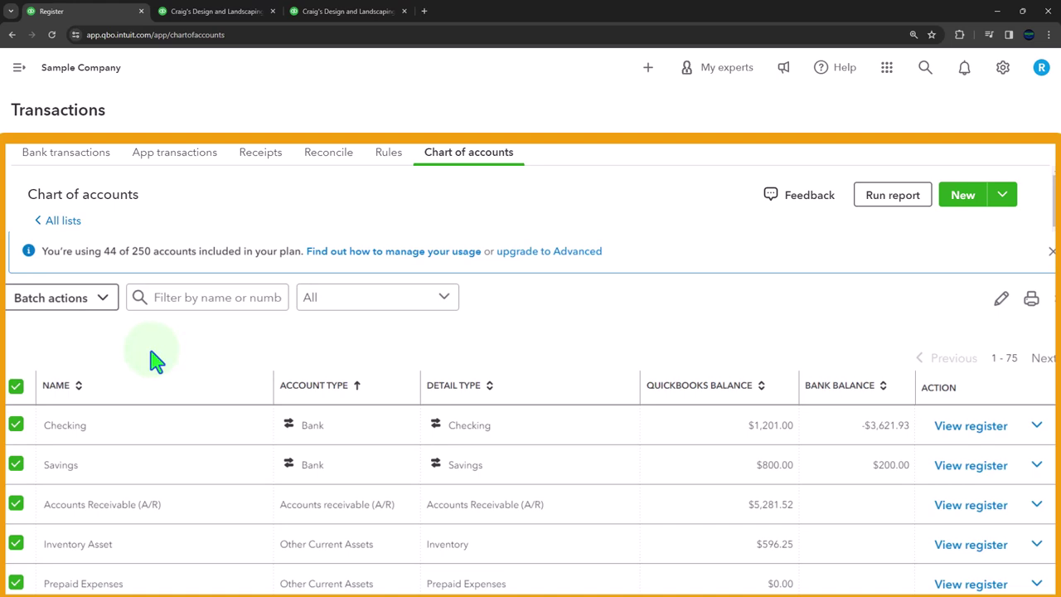
click(17, 386)
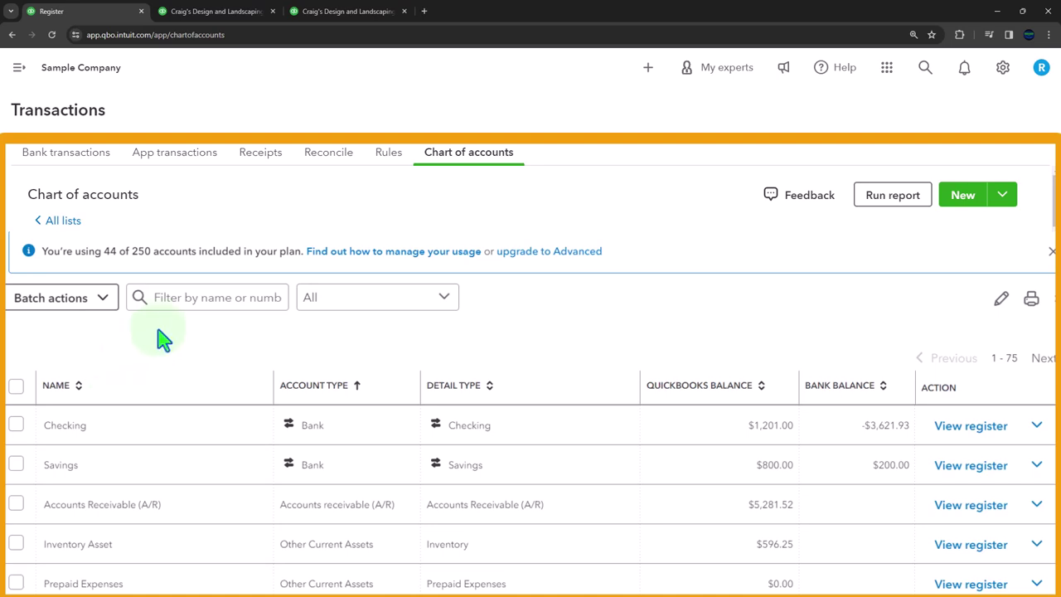
Display the choices for filtering the chart of accounts by who created the accounts, keeping All selected
click(177, 299)
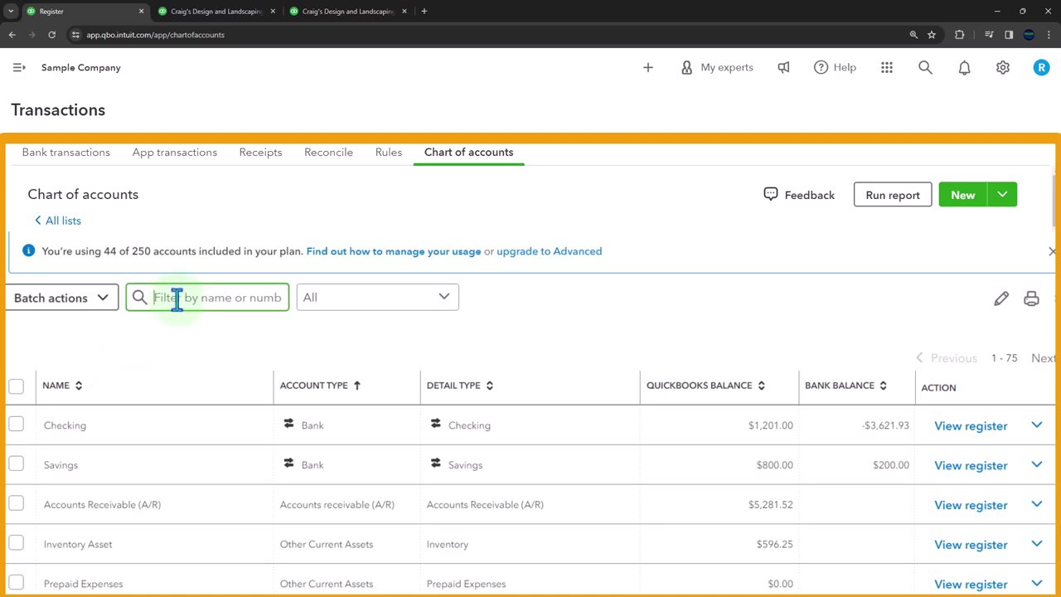
click(387, 307)
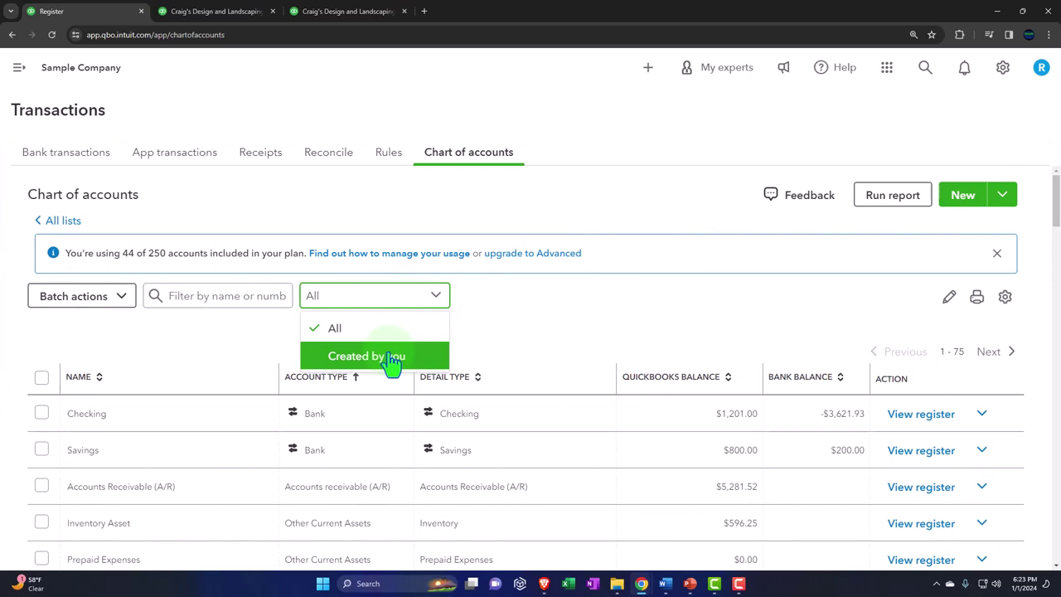
click(561, 336)
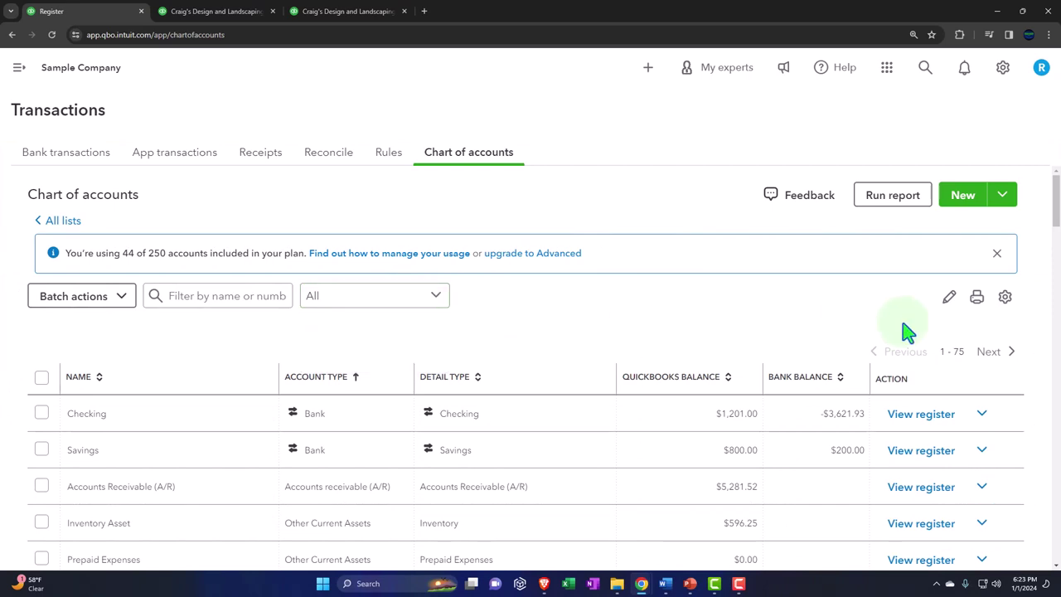
Open the account names for bulk editing, look through the editable list, and cancel without changing any names
click(952, 301)
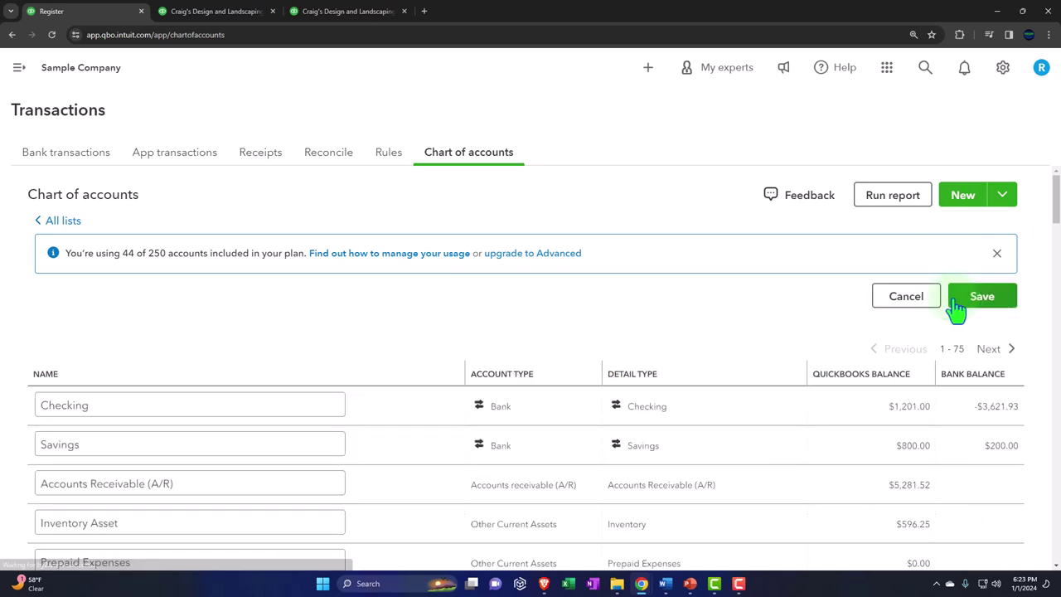
scroll(481, 340, down, 2)
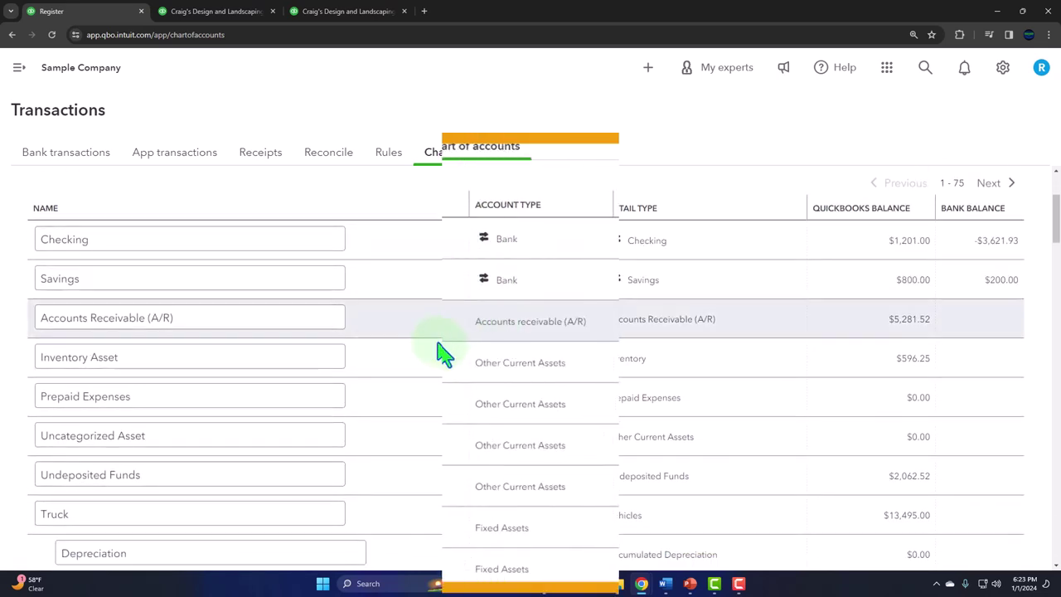
scroll(284, 386, down, 3)
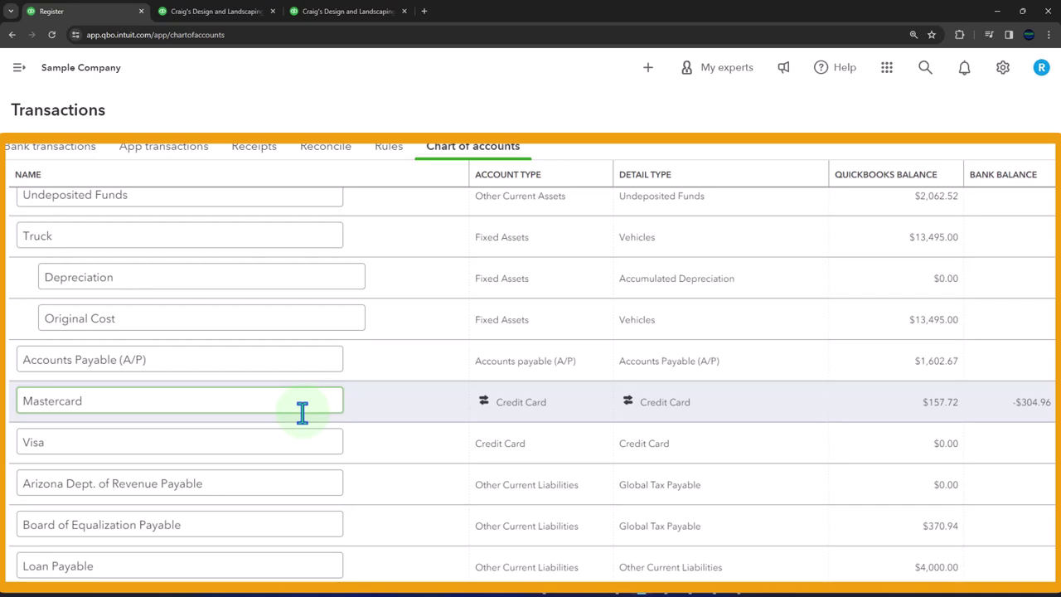
scroll(303, 412, down, 5)
scroll(302, 412, up, 4)
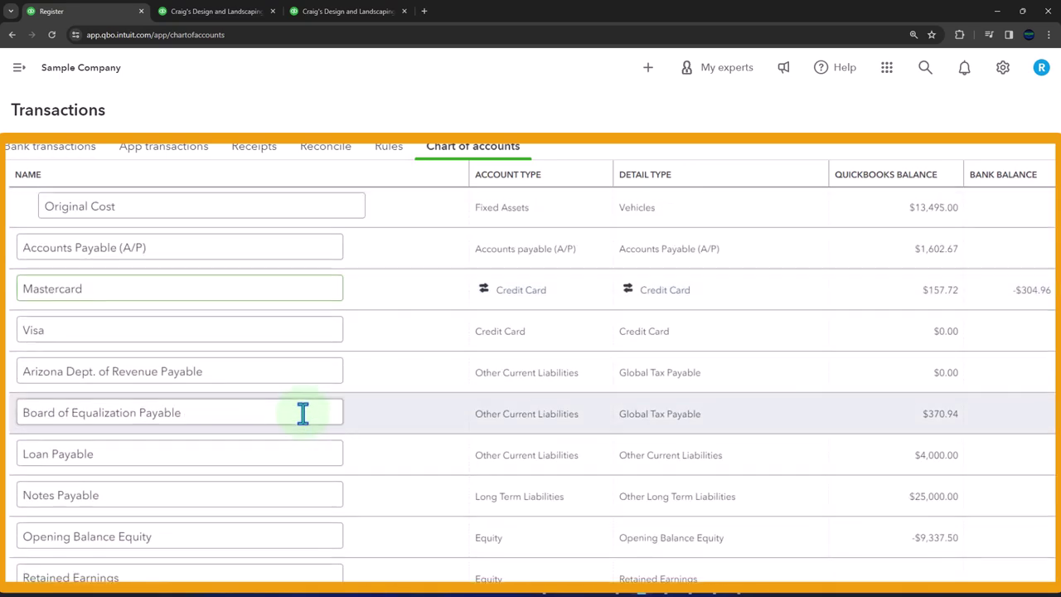
scroll(302, 412, up, 6)
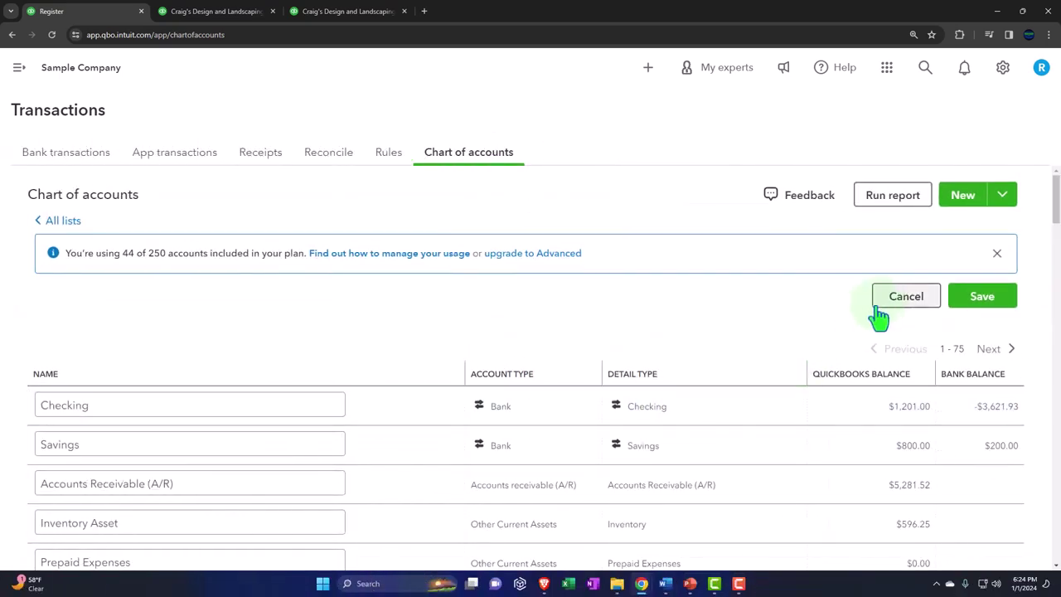
click(884, 306)
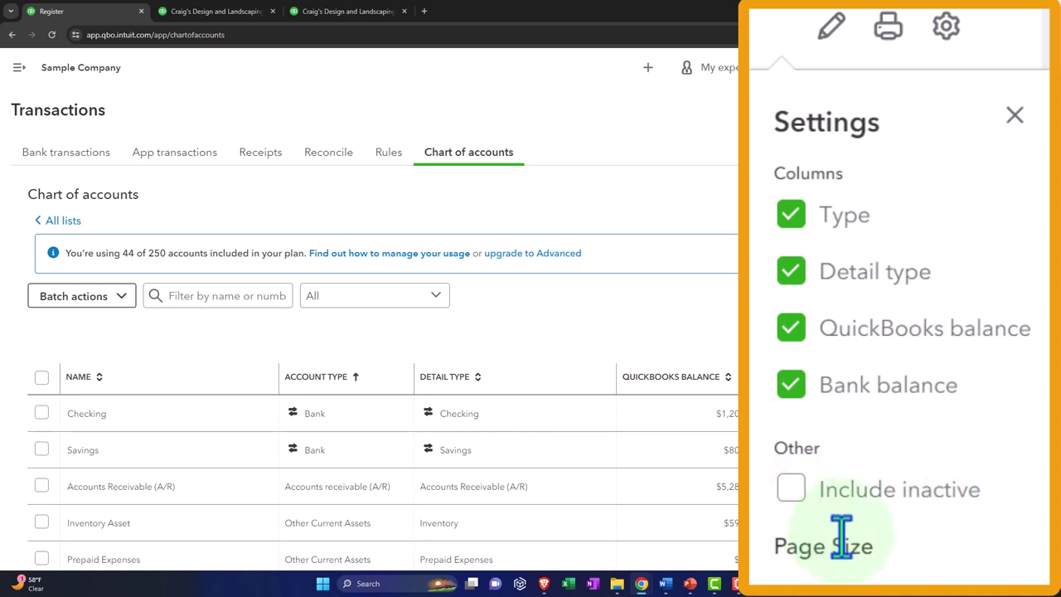
Close the list settings and go to the second page of the chart of accounts
click(1016, 118)
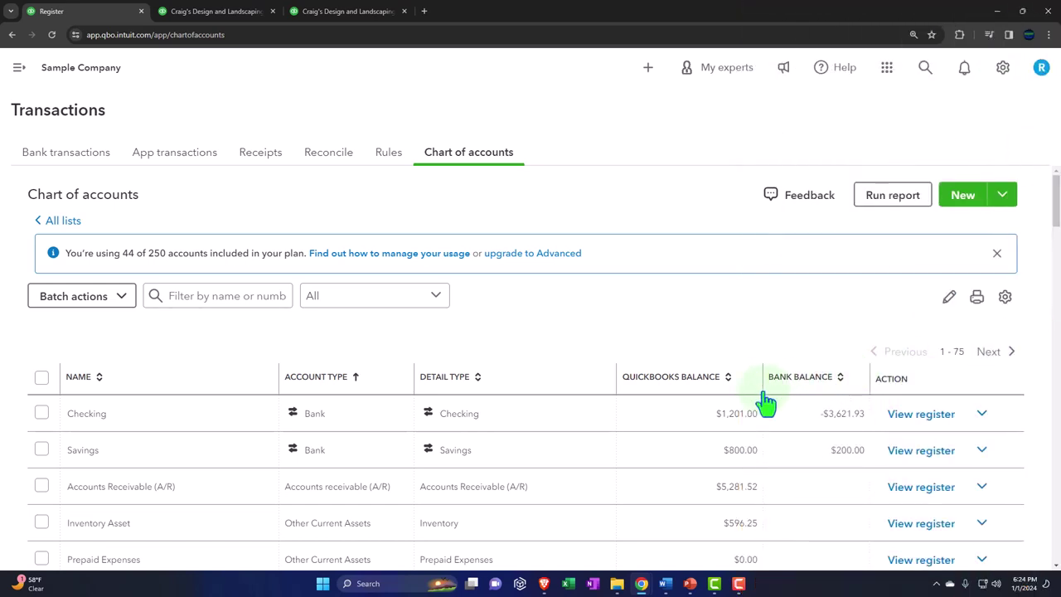
scroll(766, 403, down, 8)
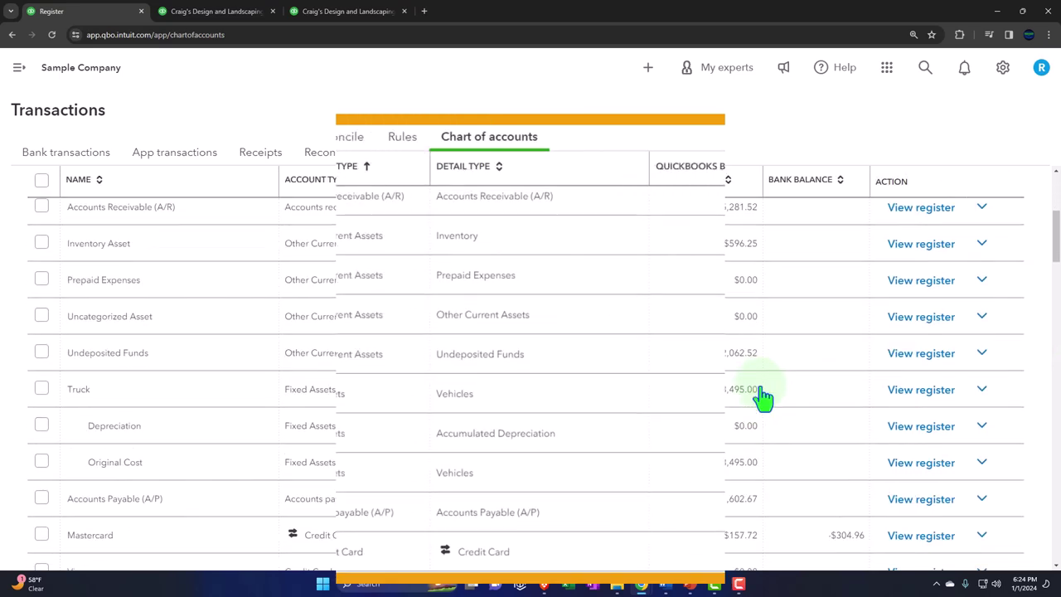
scroll(808, 402, down, 15)
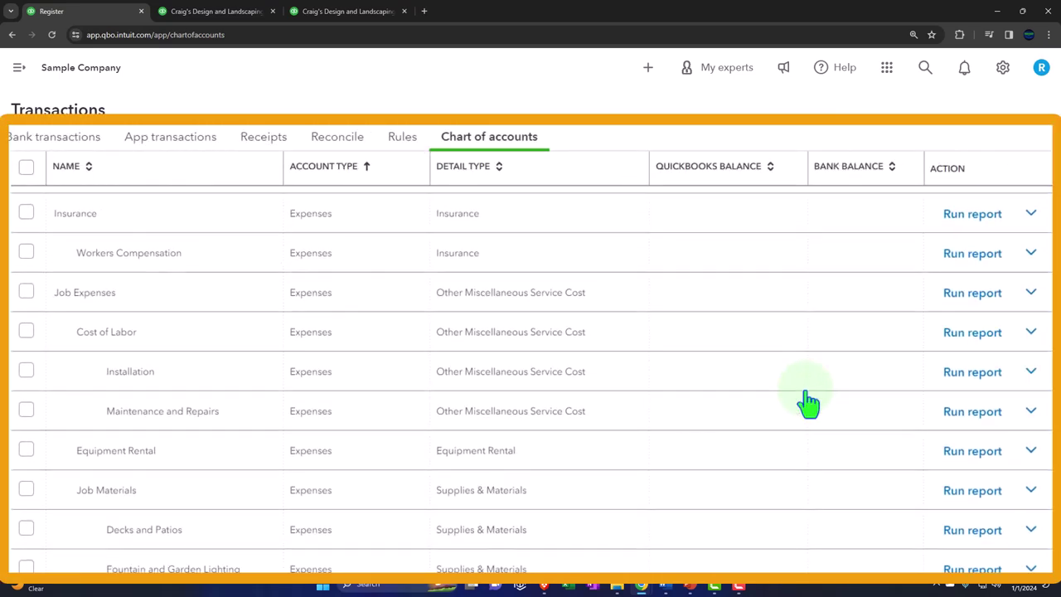
scroll(809, 402, down, 4)
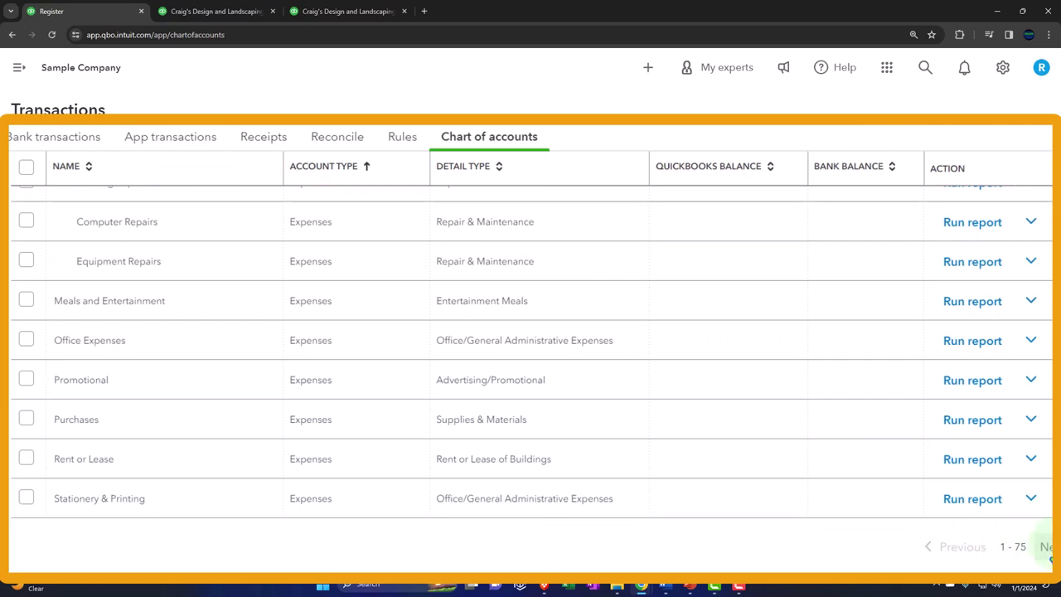
click(1048, 554)
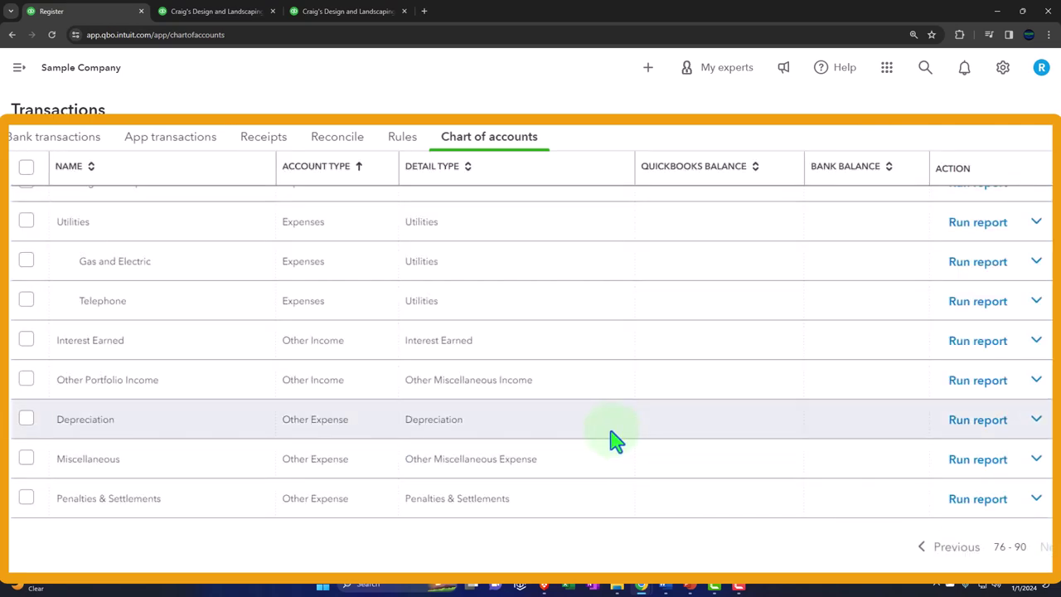
Examine the remaining expense accounts on this page and the Other Income and Other Expense accounts at its end
scroll(602, 434, up, 6)
scroll(498, 444, down, 2)
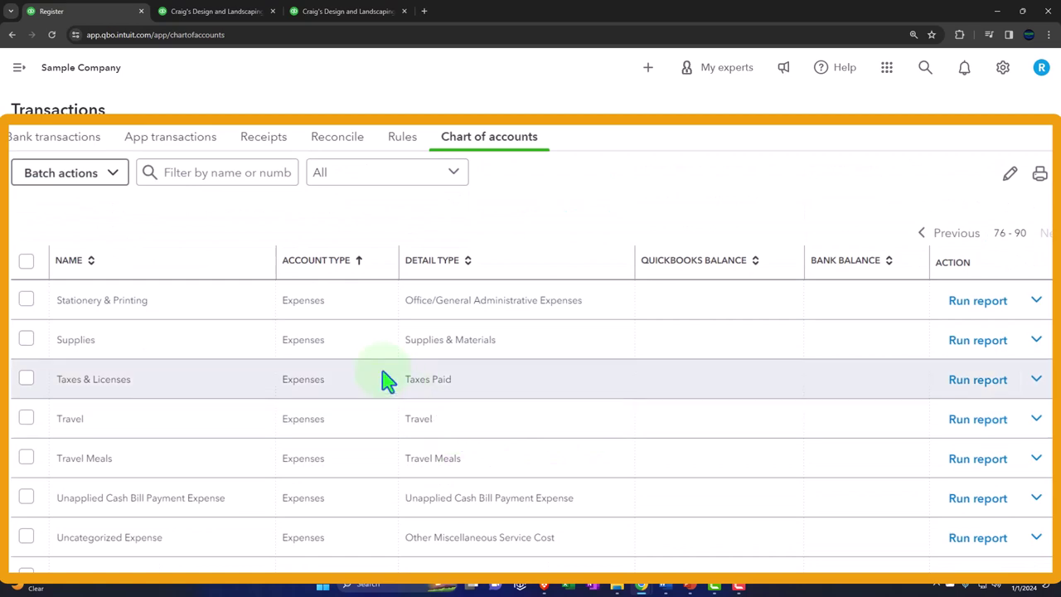
scroll(386, 379, down, 5)
scroll(387, 379, down, 1)
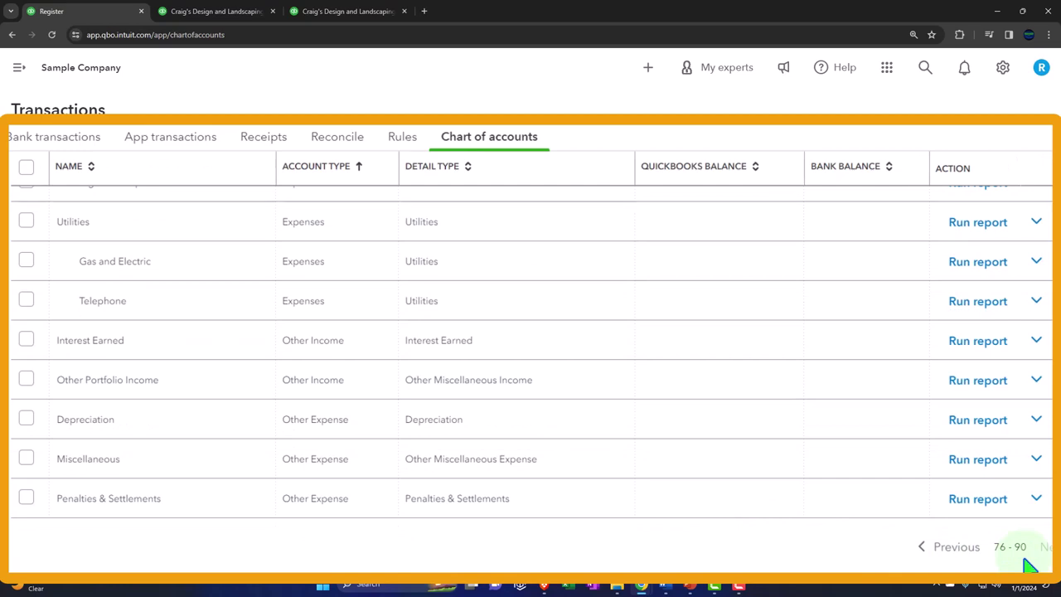
scroll(884, 539, up, 3)
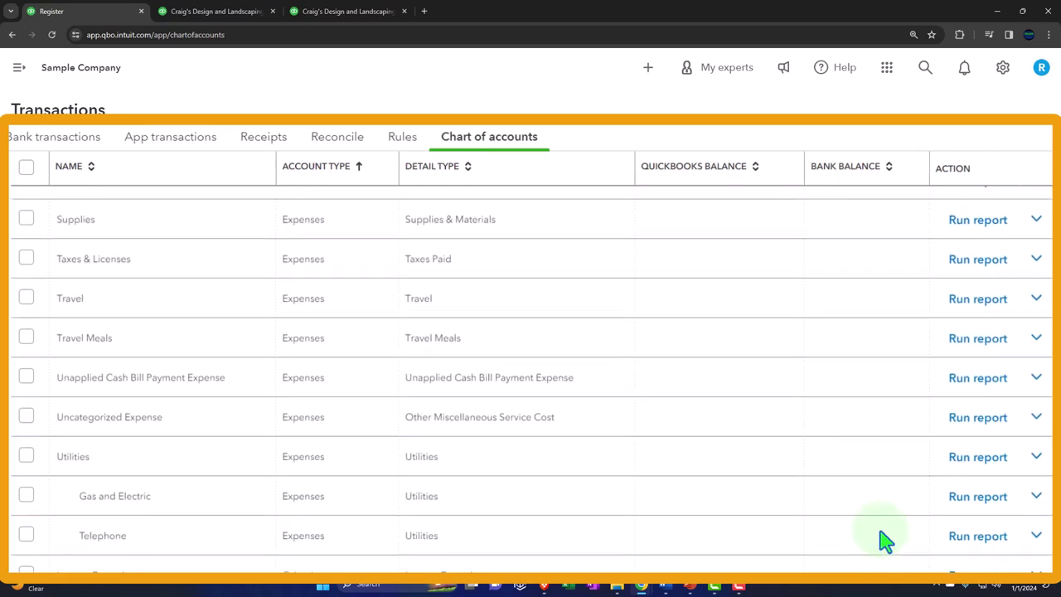
scroll(884, 540, up, 2)
scroll(884, 540, down, 5)
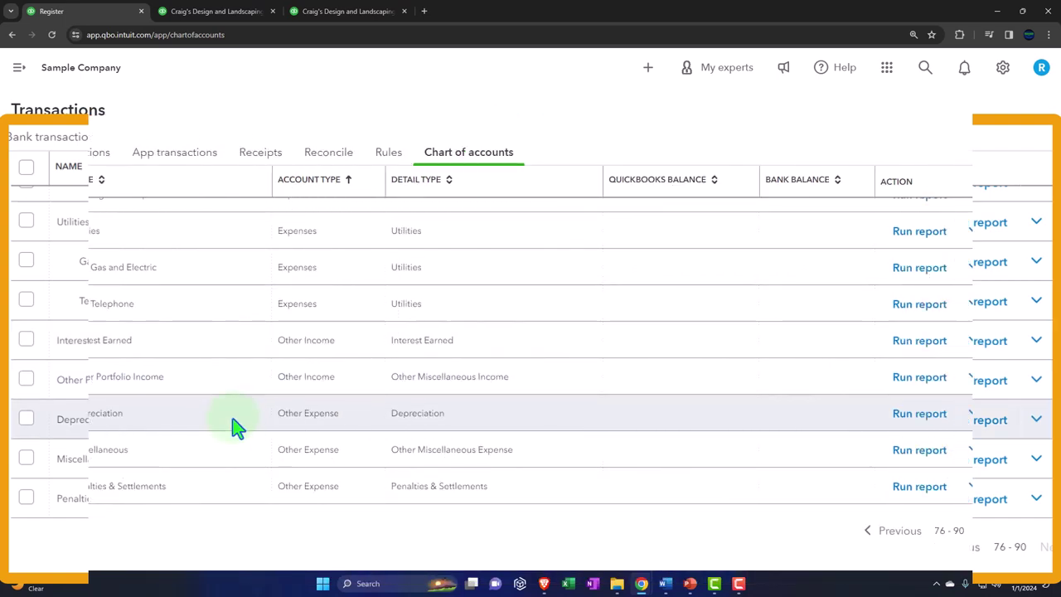
Expand the Other Expenses section near the end of the 2023 Profit and Loss report
click(320, 11)
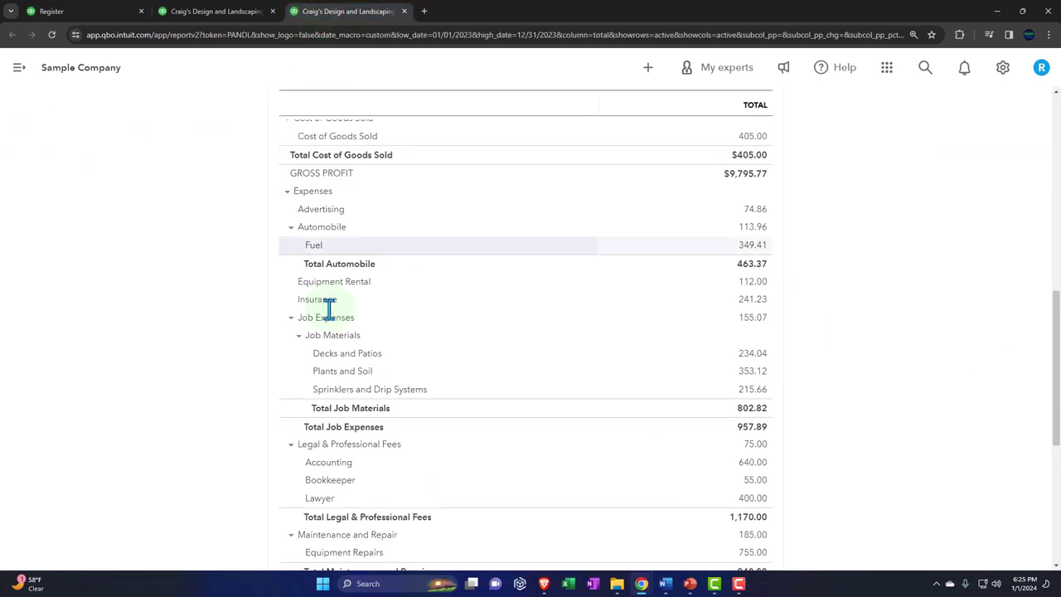
scroll(328, 290, down, 5)
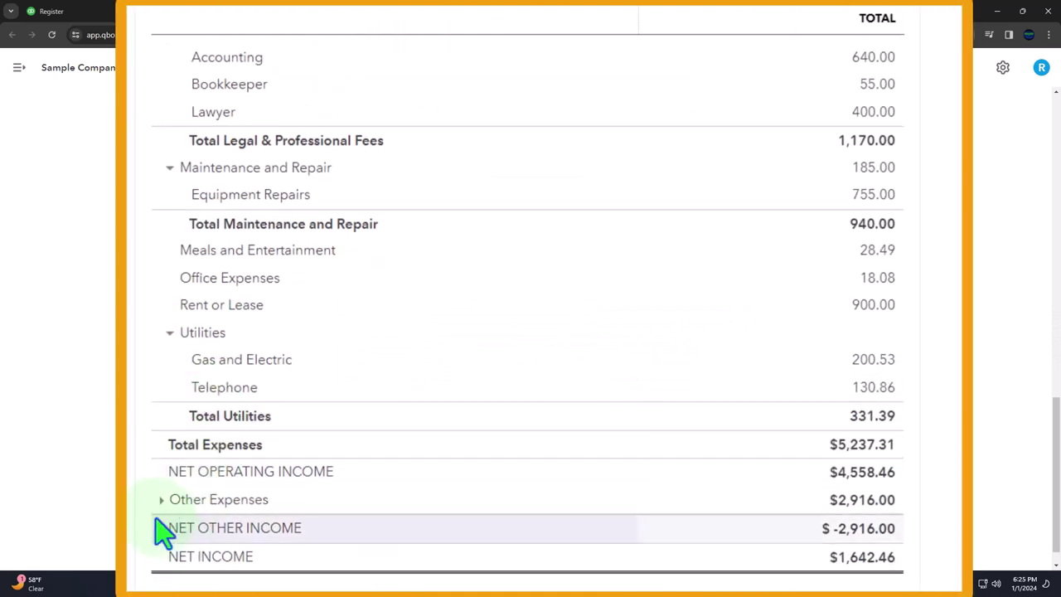
click(159, 501)
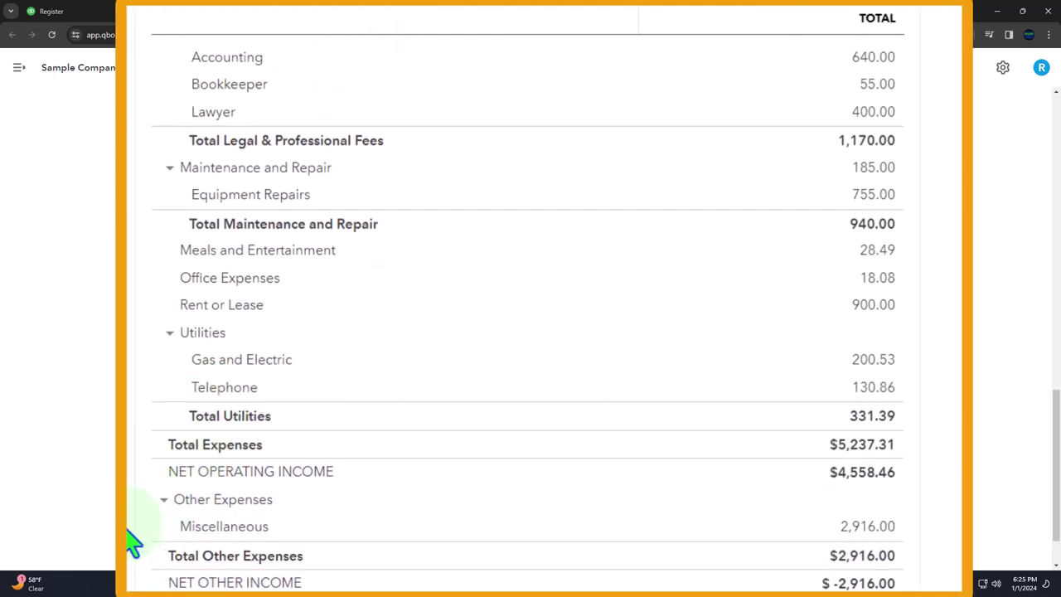
Review the Profit and Loss from the income accounts down through net operating income, Other Expenses and net income
scroll(133, 543, up, 10)
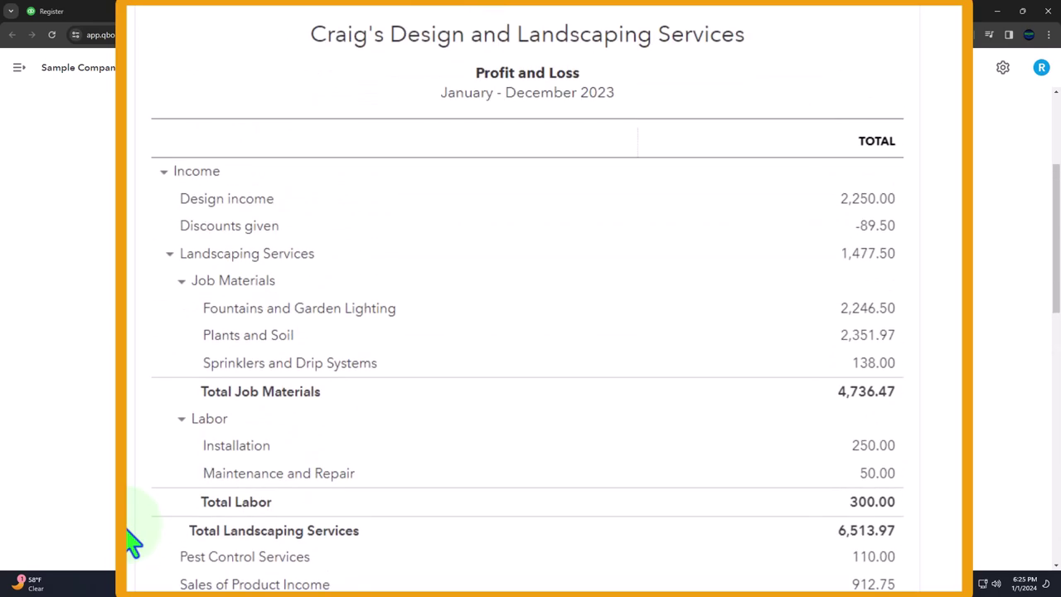
scroll(133, 543, up, 2)
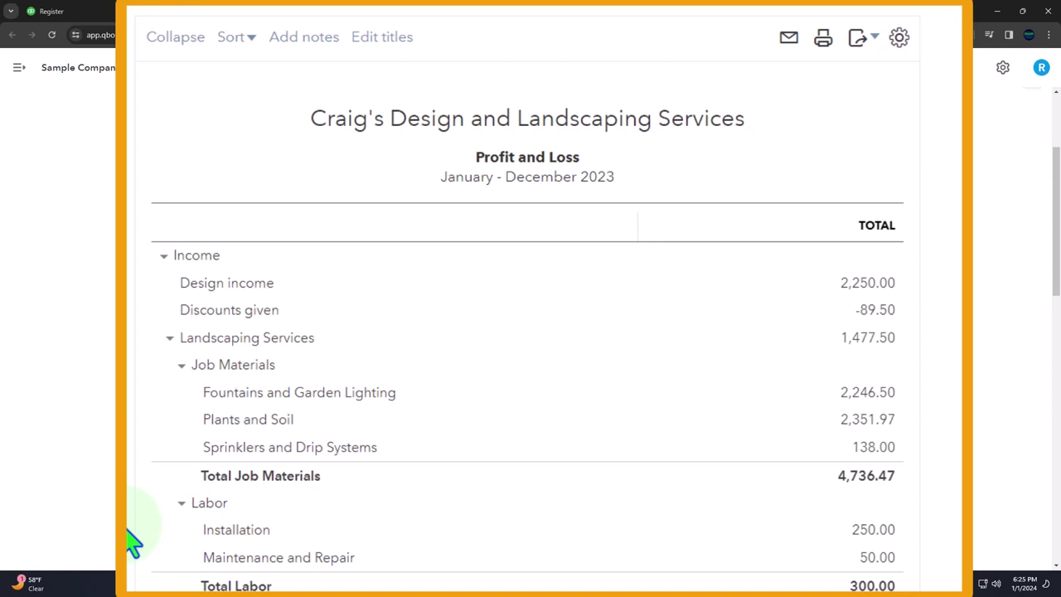
scroll(133, 543, down, 15)
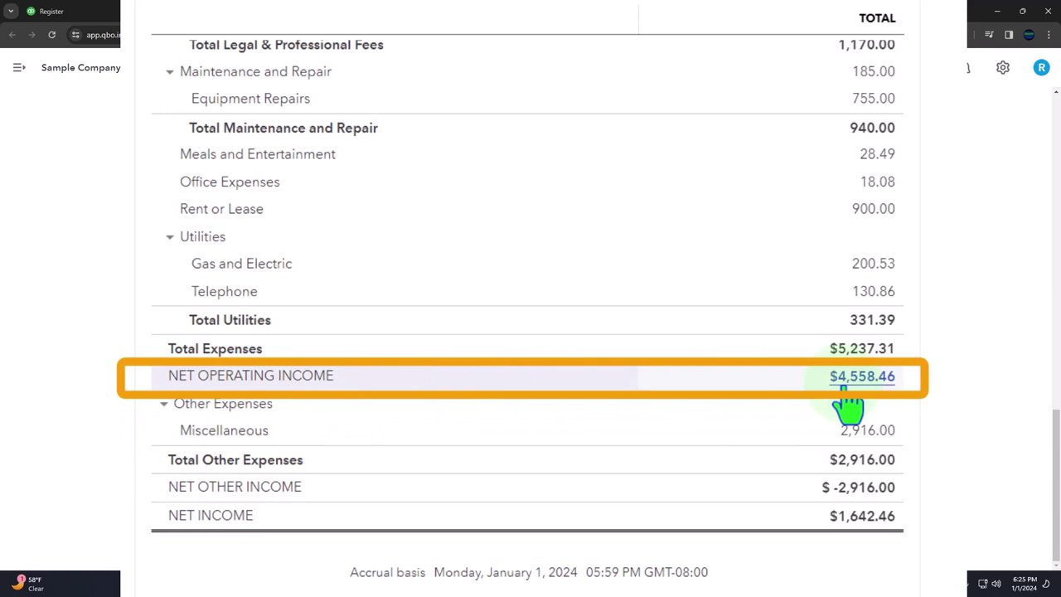
scroll(846, 405, up, 11)
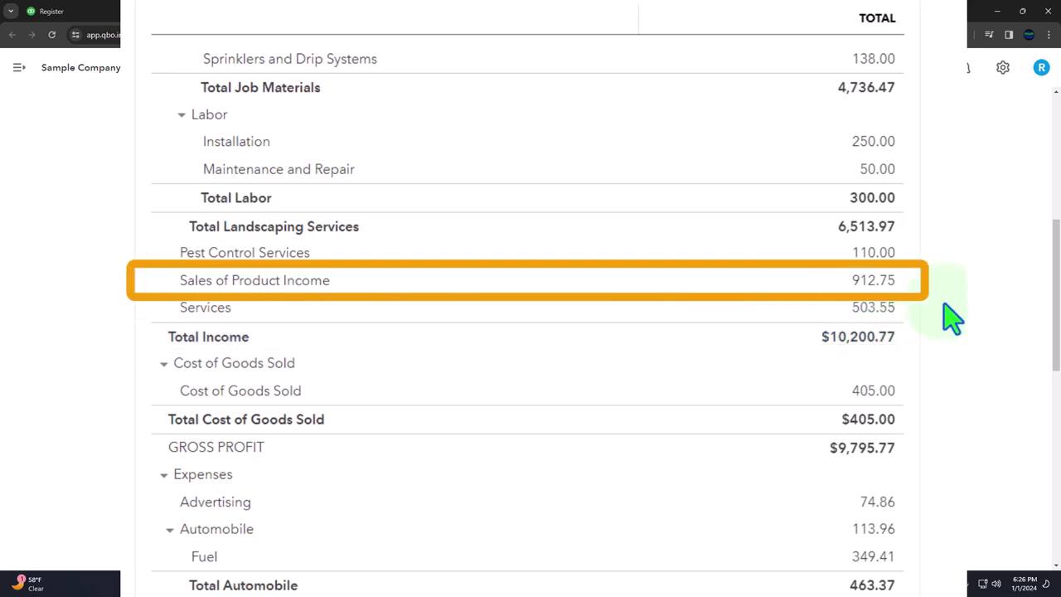
scroll(916, 332, down, 10)
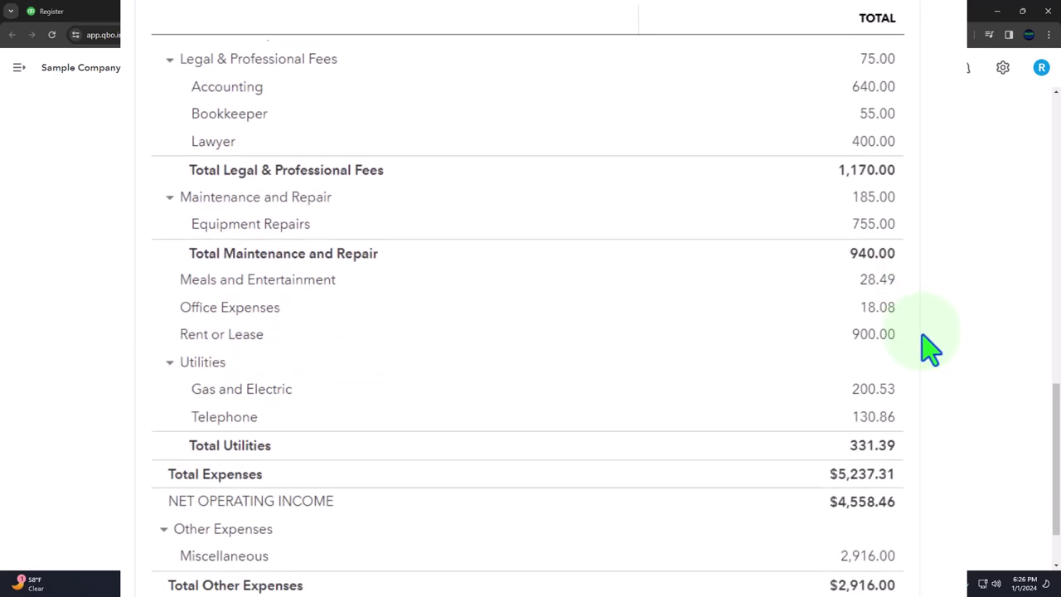
scroll(929, 348, down, 3)
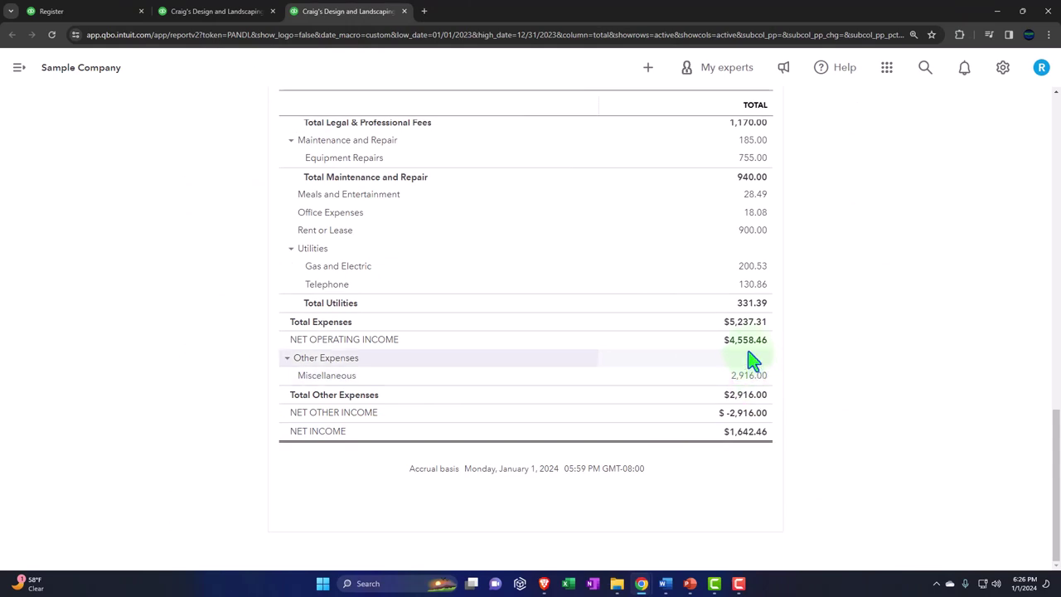
Return to the chart of accounts and open the Taxes & Licenses expense account for editing
click(73, 13)
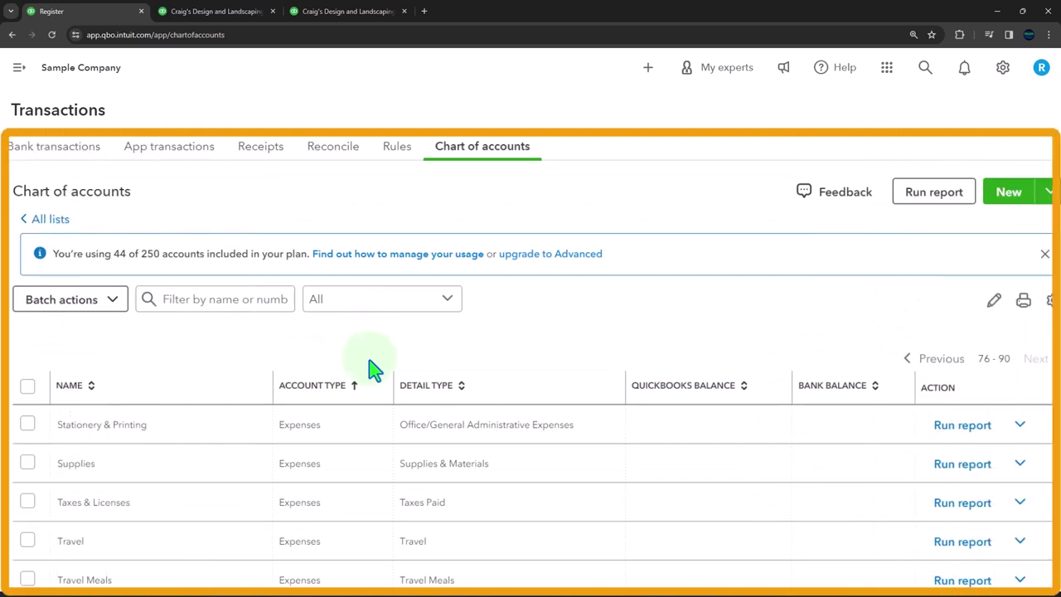
scroll(456, 390, down, 3)
click(1022, 327)
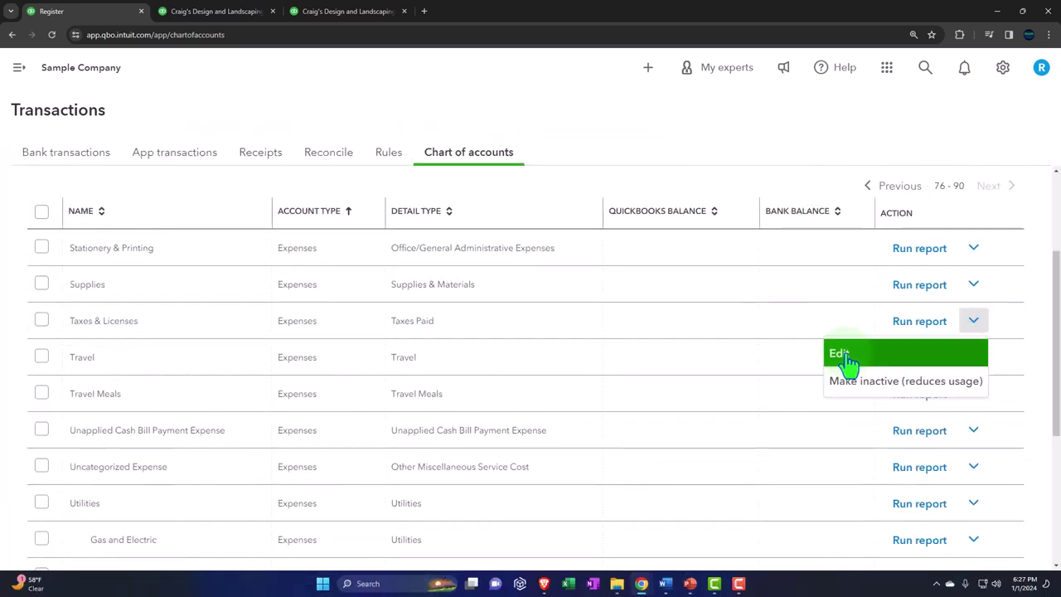
click(884, 362)
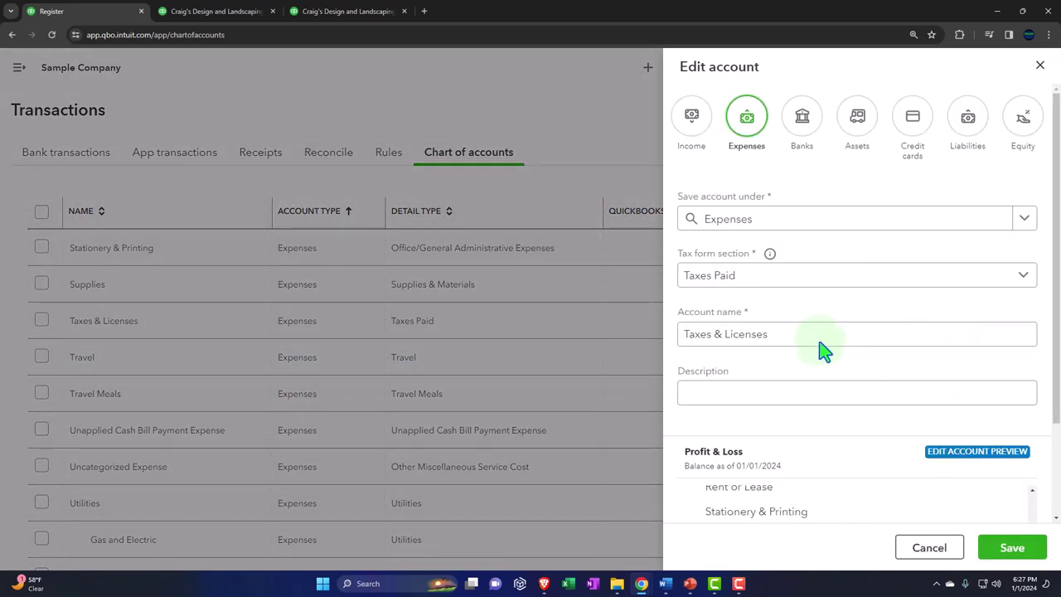
Display the choices for where the Taxes & Licenses account is saved, keeping Expenses selected
click(746, 120)
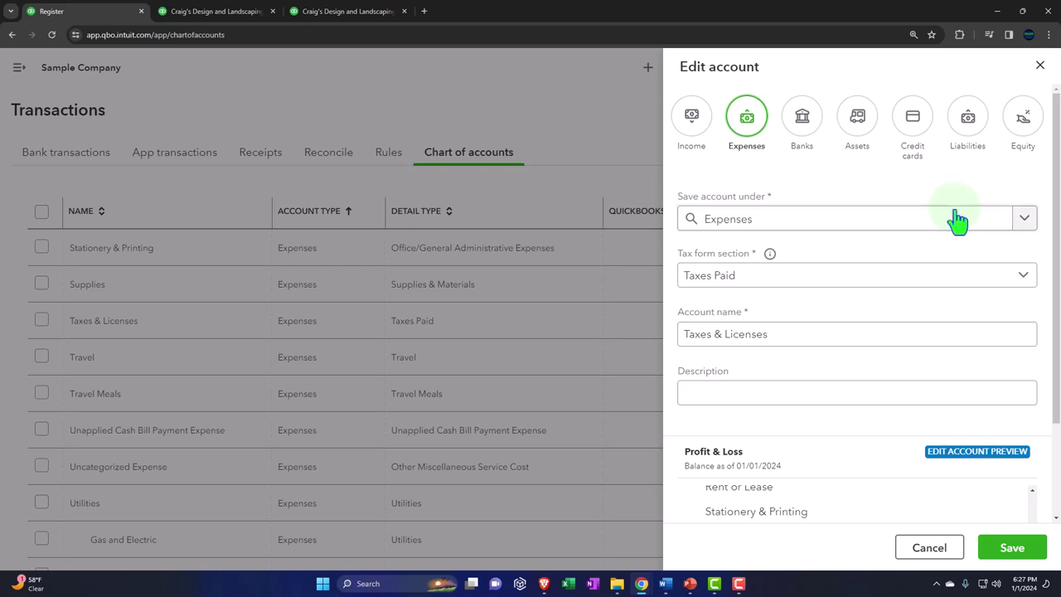
click(1026, 220)
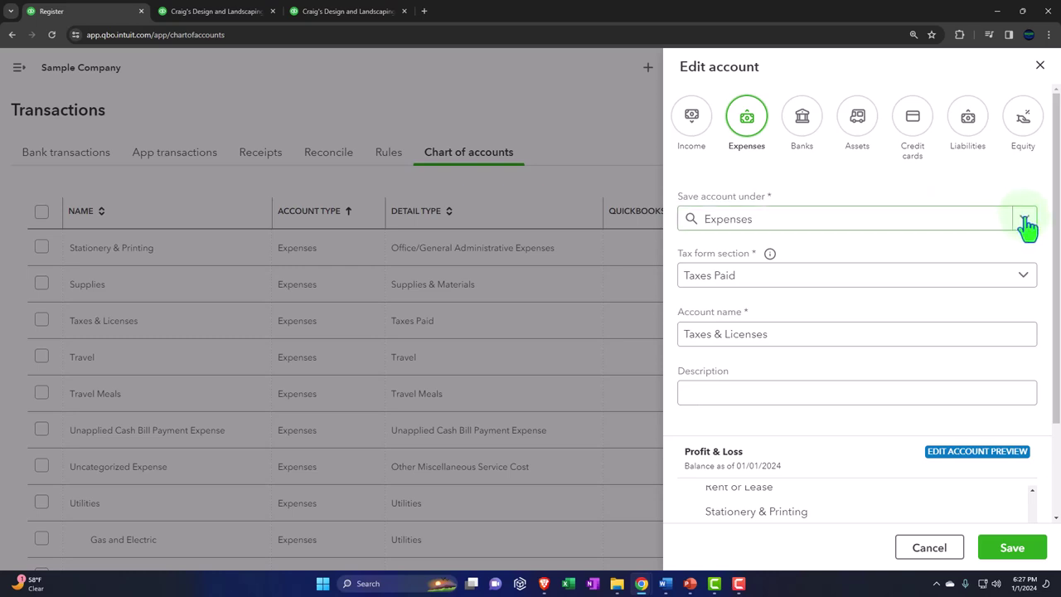
click(1024, 231)
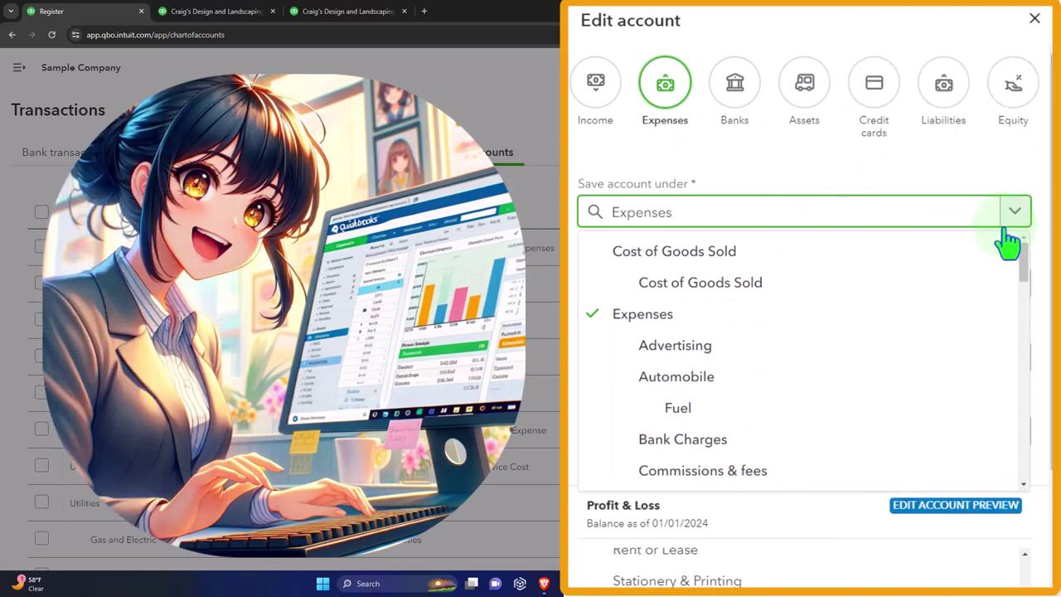
click(1017, 215)
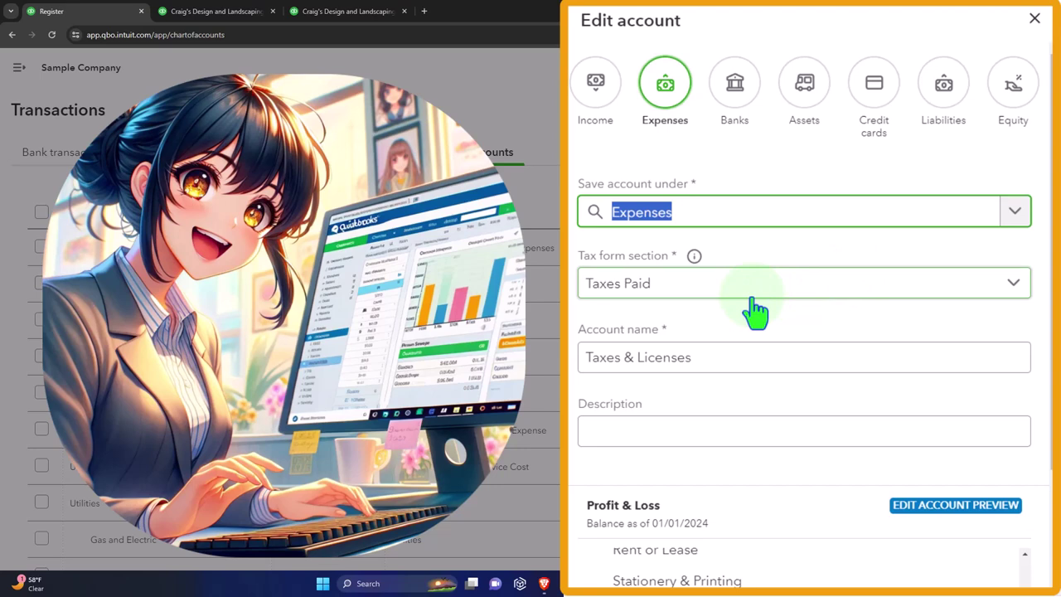
Examine the Taxes & Licenses account's fields and its Profit & Loss preview, and close the account without saving
scroll(757, 311, down, 1)
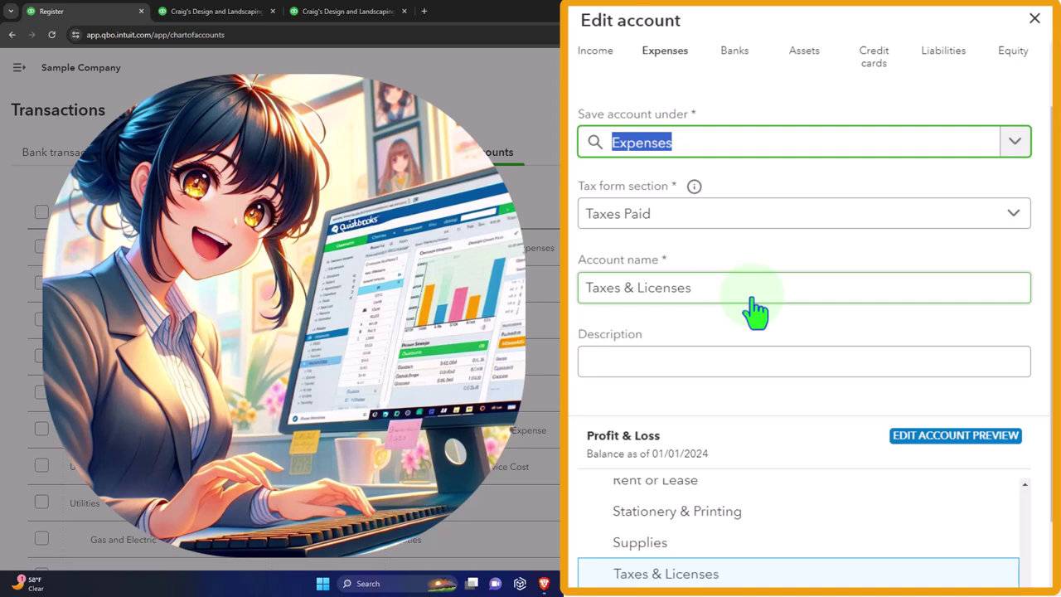
scroll(757, 311, down, 1)
click(751, 296)
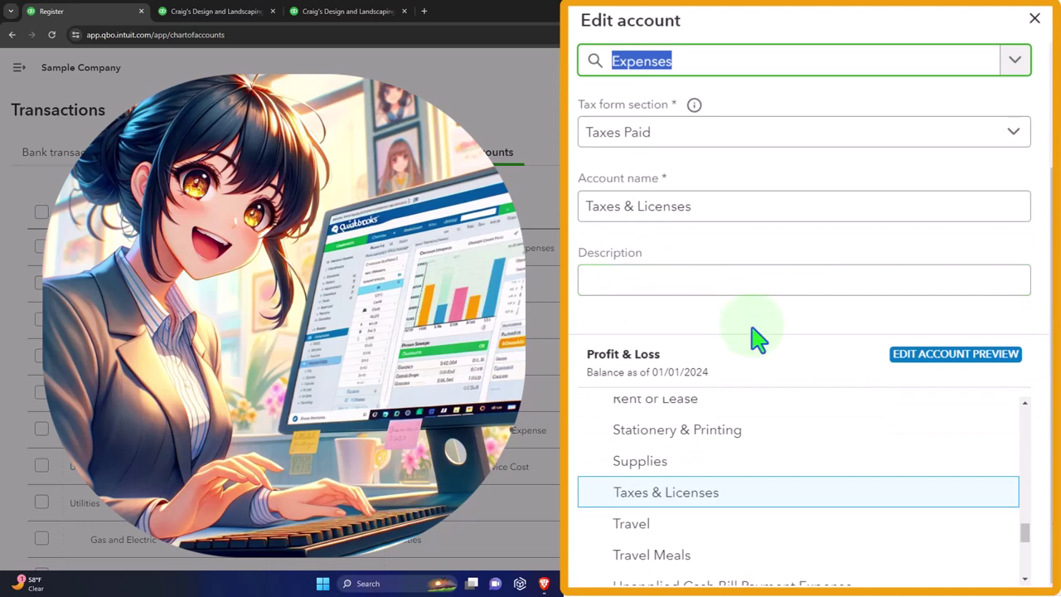
scroll(767, 452, down, 1)
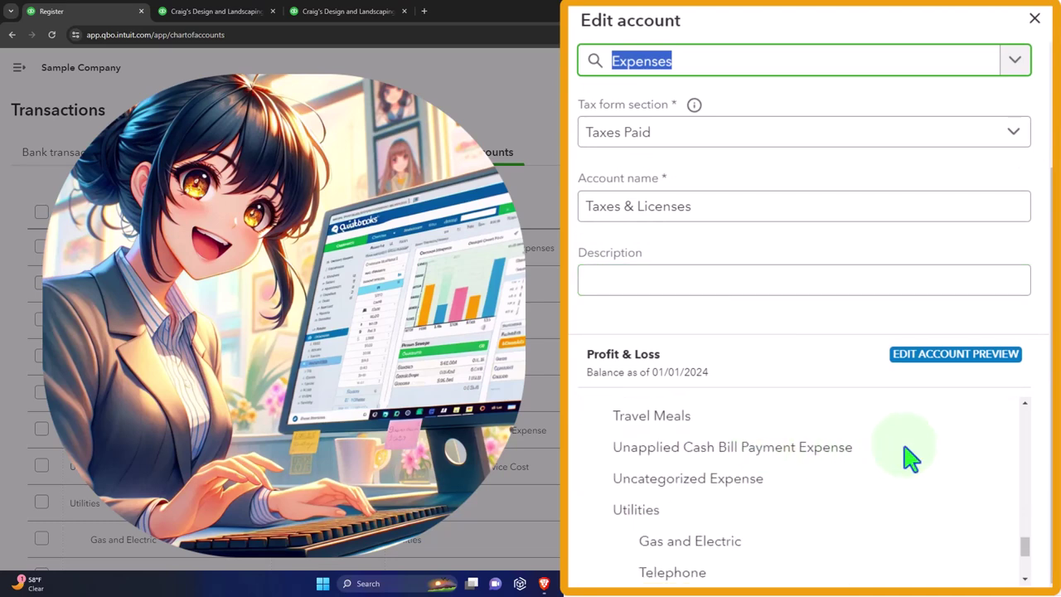
scroll(1047, 438, up, 2)
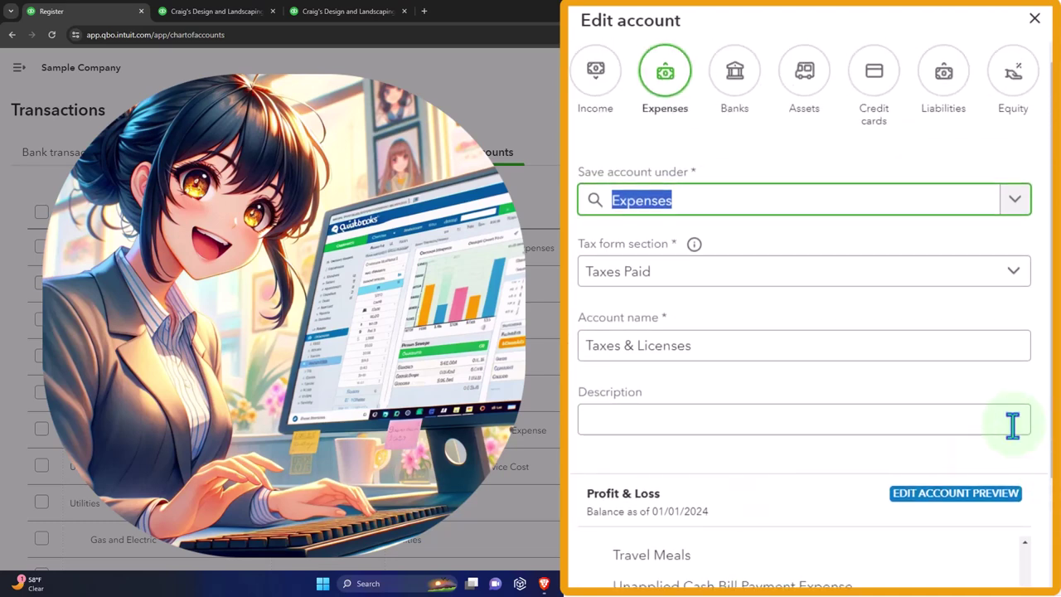
click(983, 419)
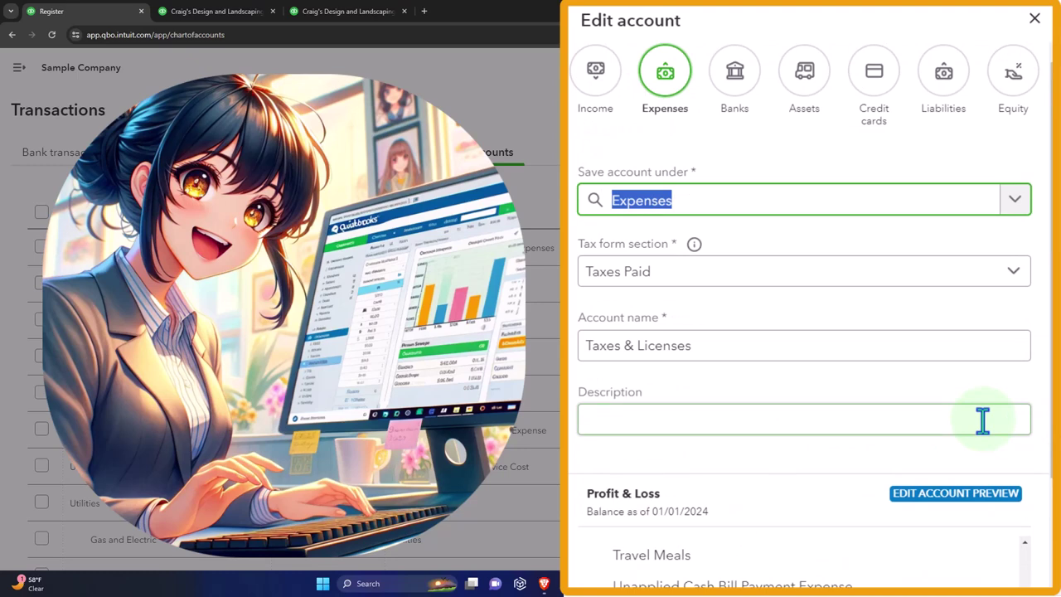
click(956, 346)
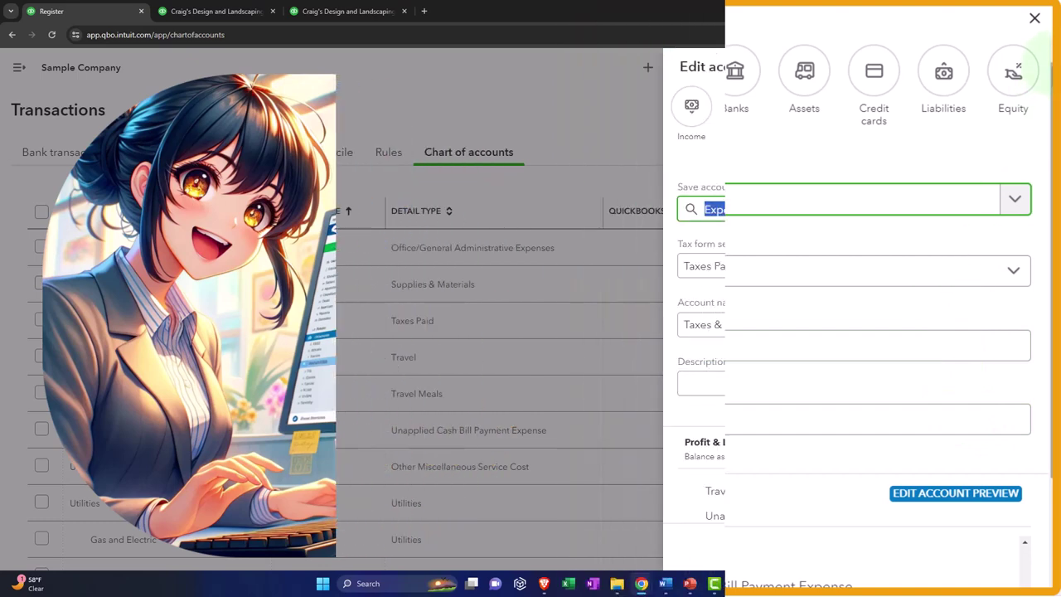
click(1036, 21)
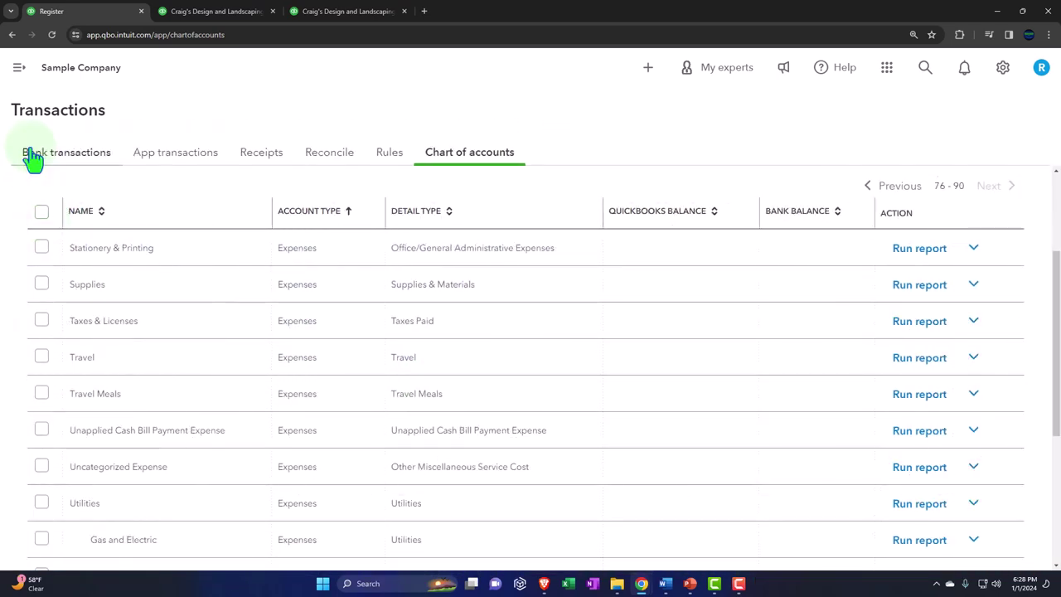
Go to the bank transactions page and collapse the navigation menu
click(17, 70)
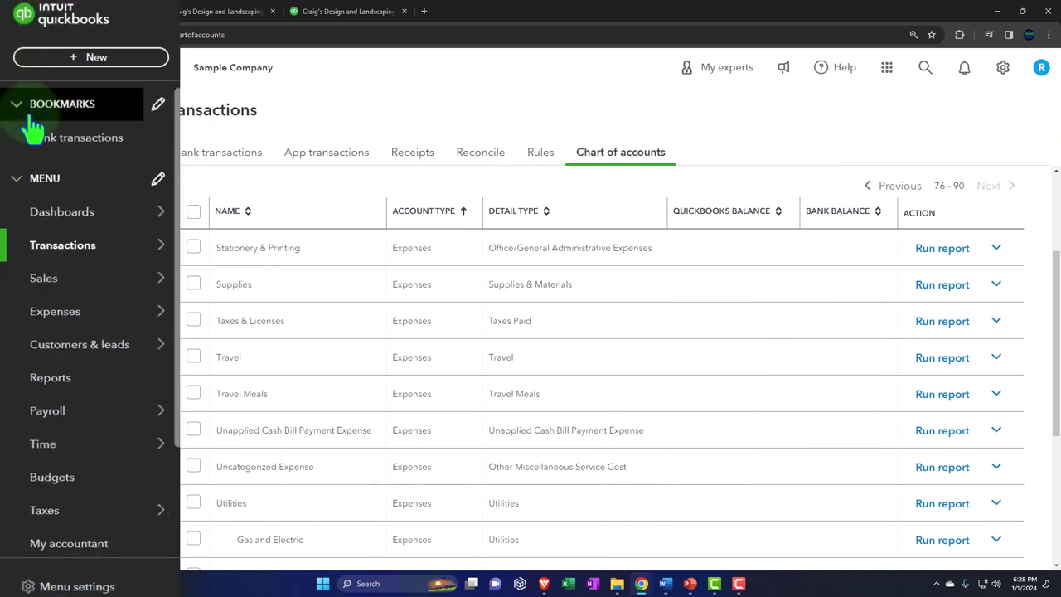
click(52, 245)
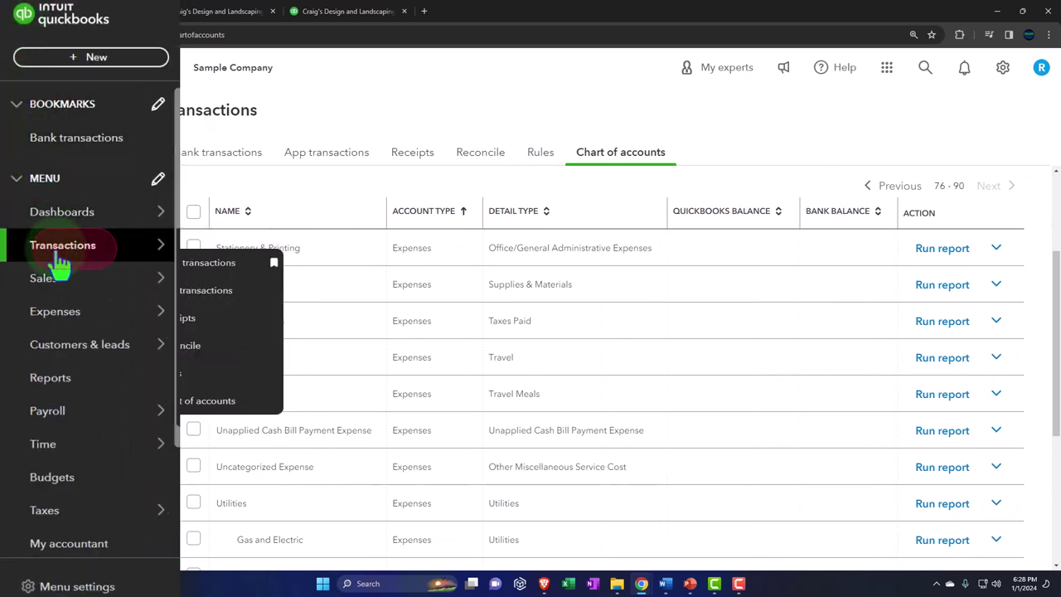
click(214, 155)
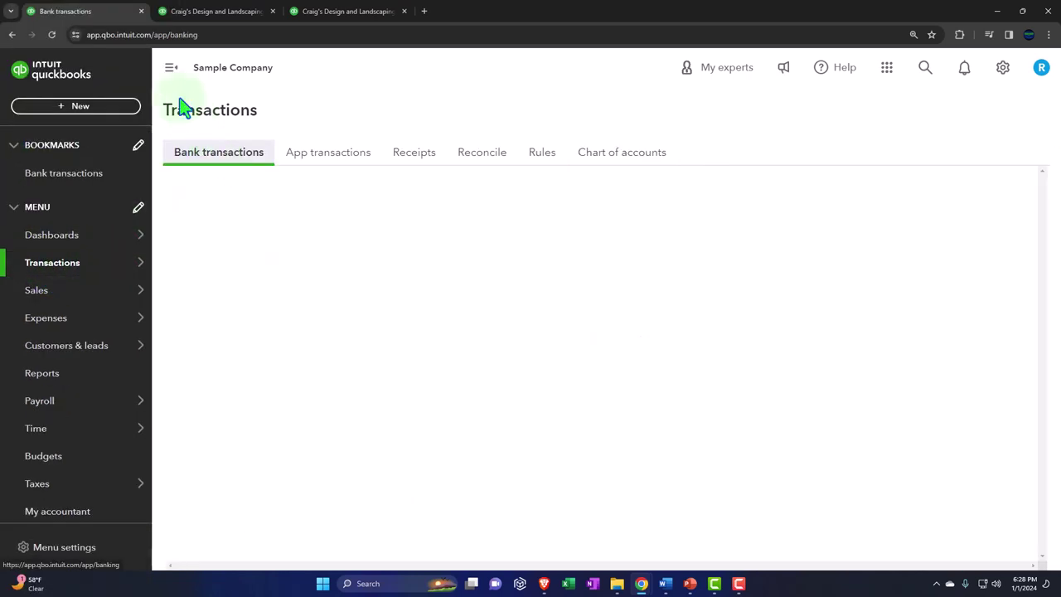
click(170, 69)
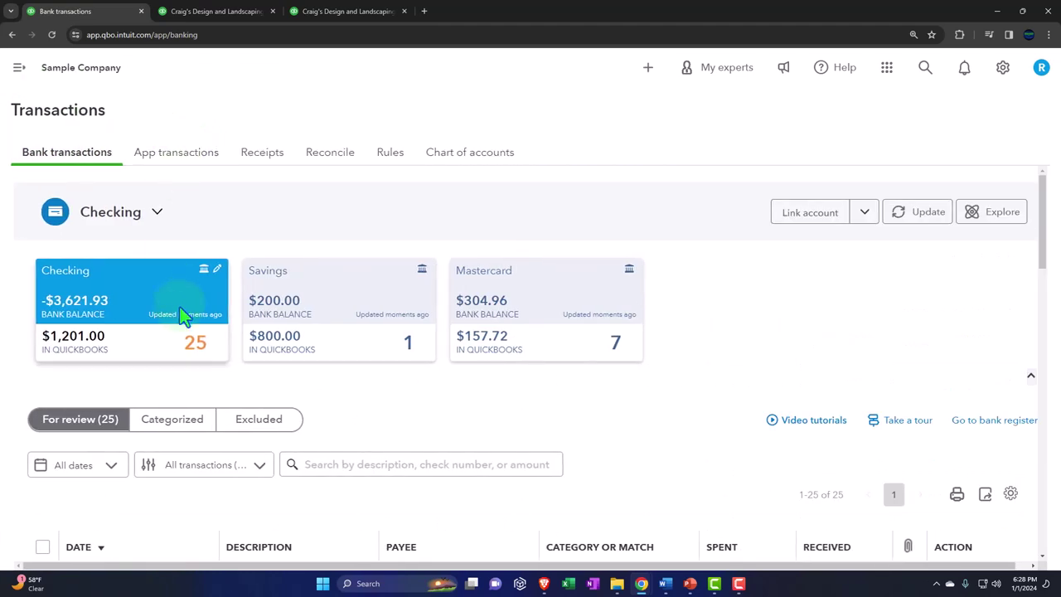
Expand the 01/01/2024 A Rental deposit of $200.00 and view its account choices, keeping Uncategorized Income
scroll(182, 323, down, 5)
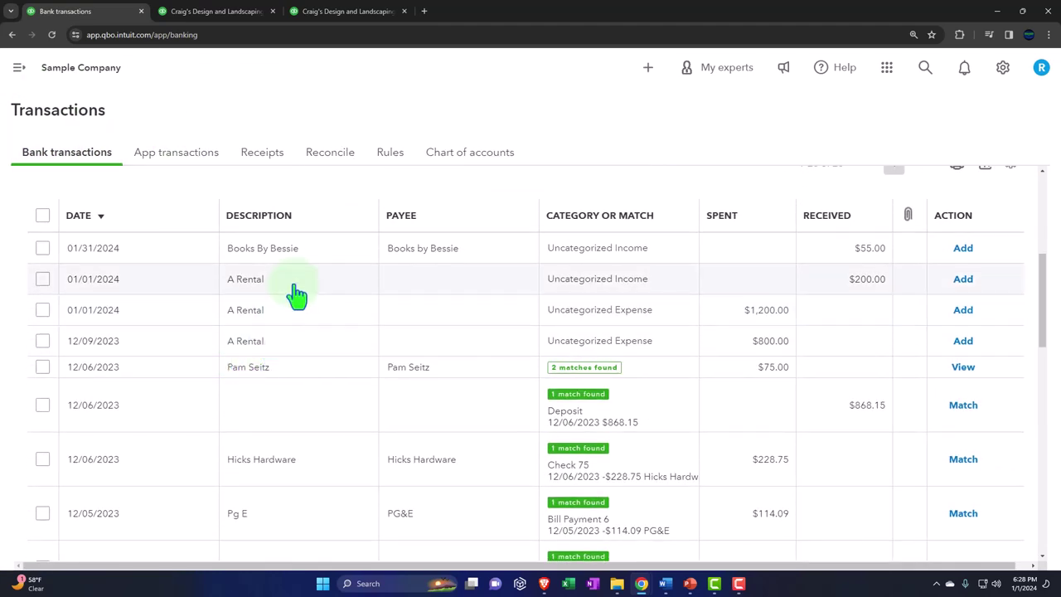
click(297, 294)
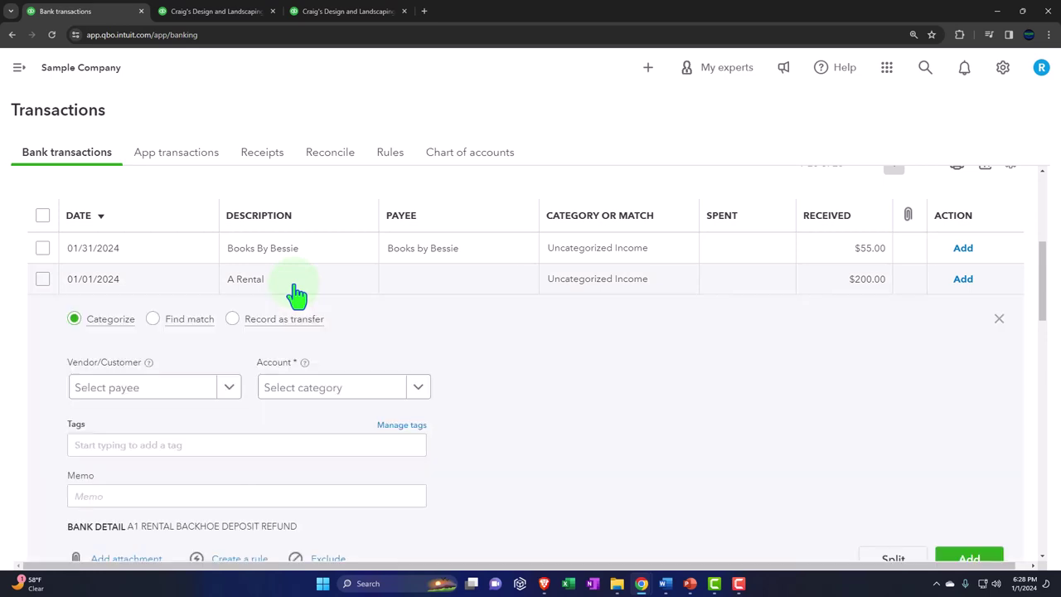
scroll(292, 300, down, 2)
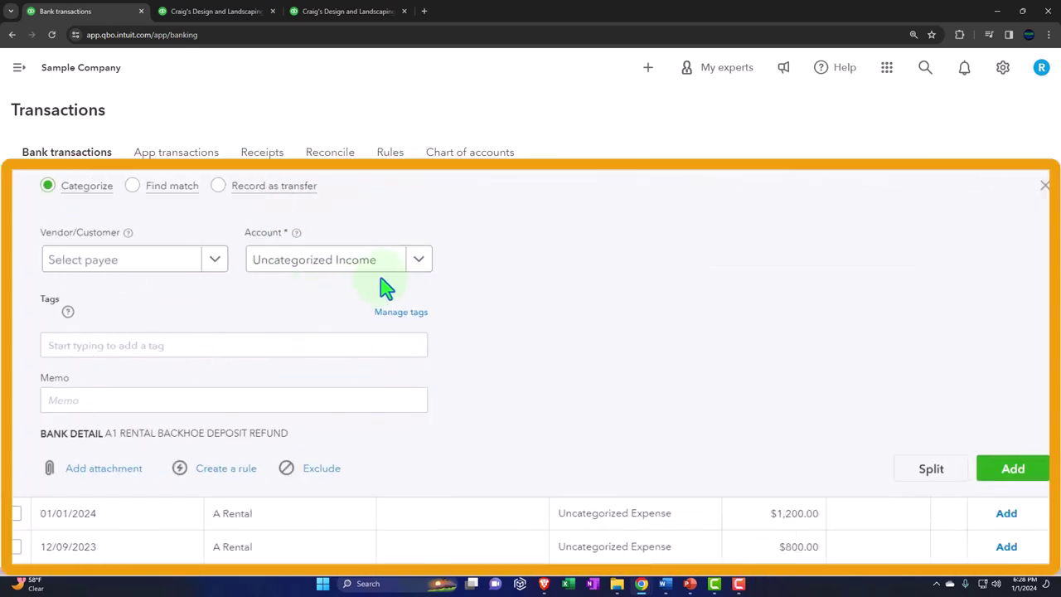
click(420, 262)
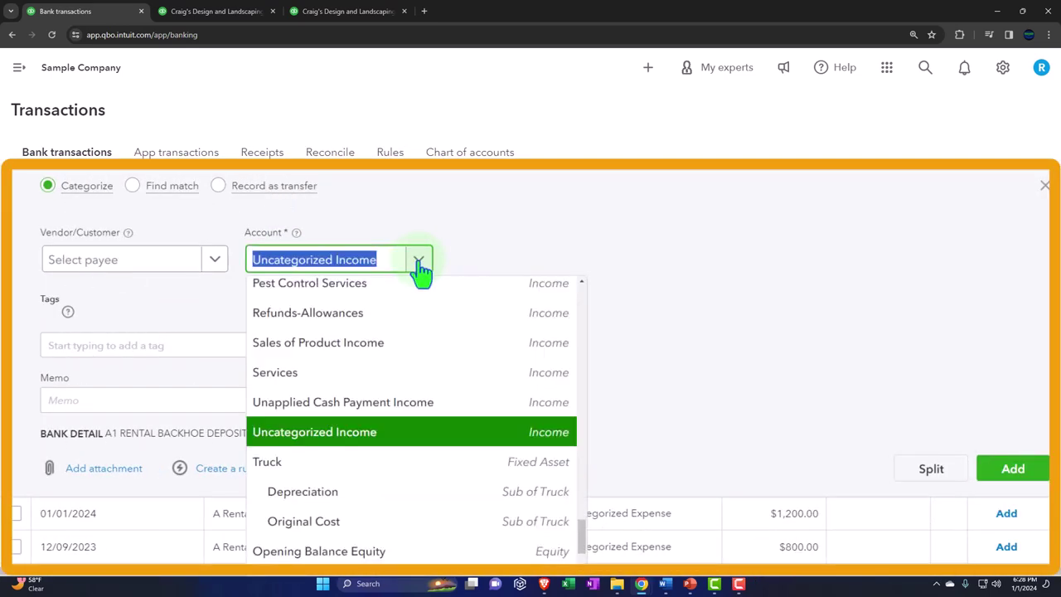
click(504, 246)
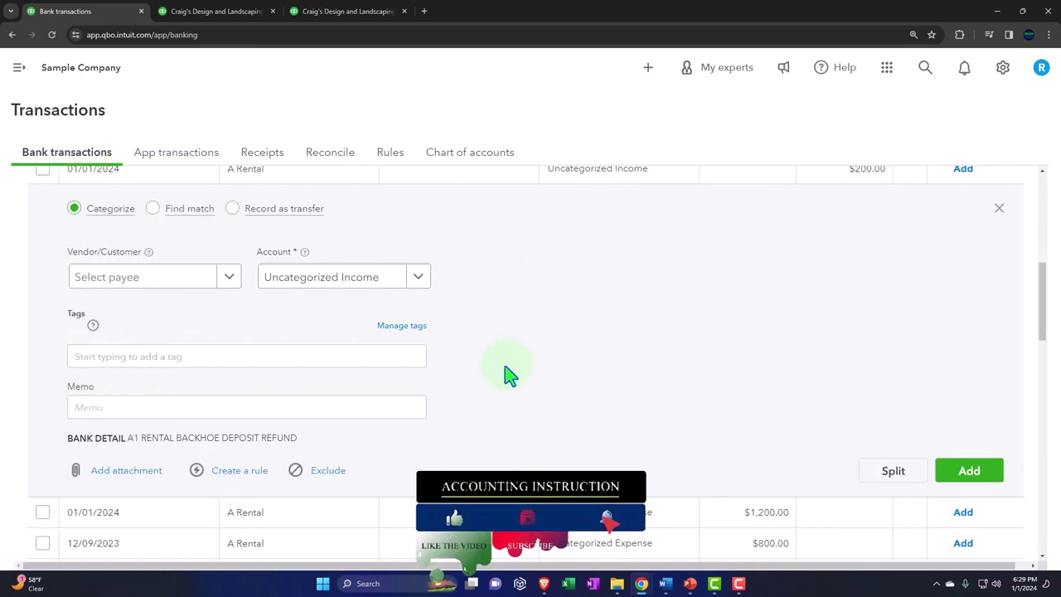
scroll(507, 373, up, 2)
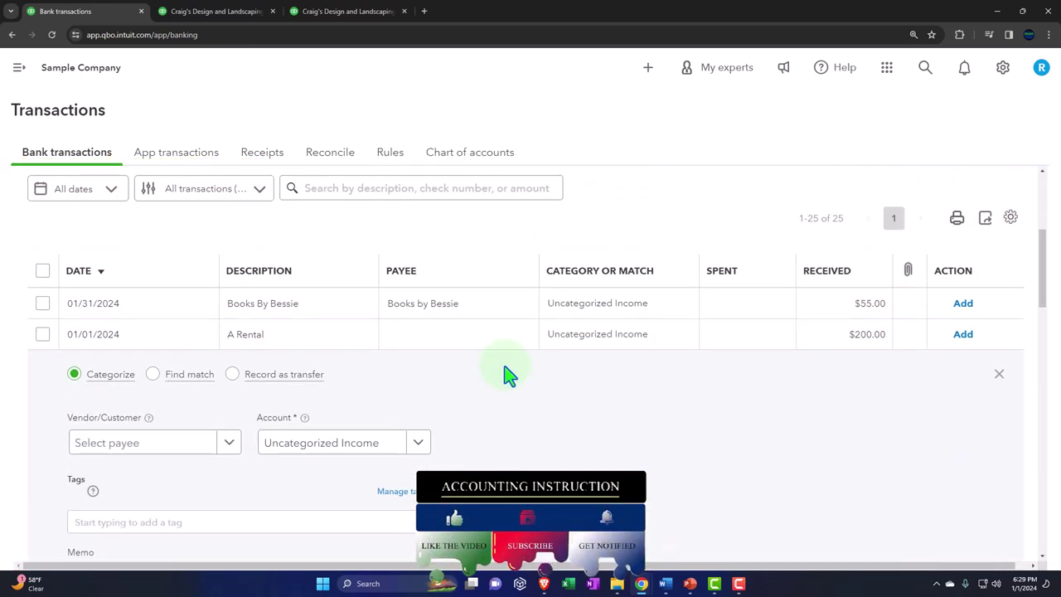